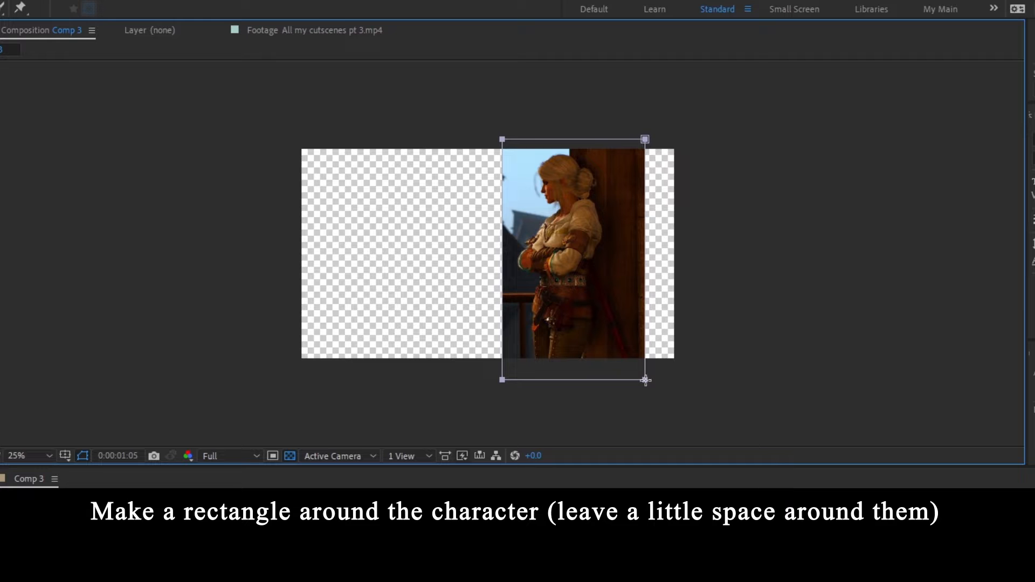
Draw a rectangular mask around the character, leaving a little space, and rotate it clockwise into a diagonal slant
{"action": "left_click_drag", "start_coordinate": [645, 380], "coordinate": [644, 380]}
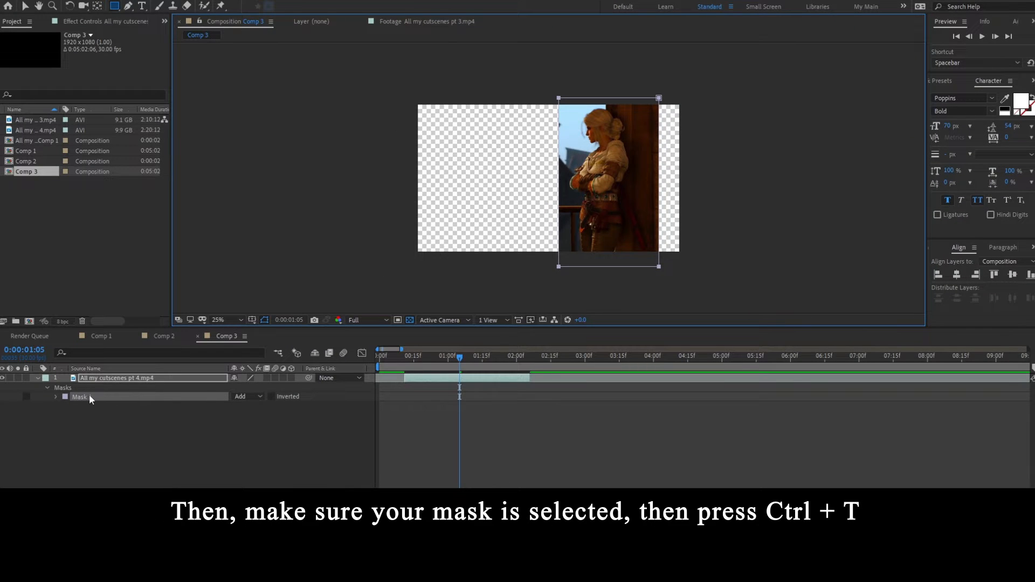
{"action": "left_click", "coordinate": [173, 399]}
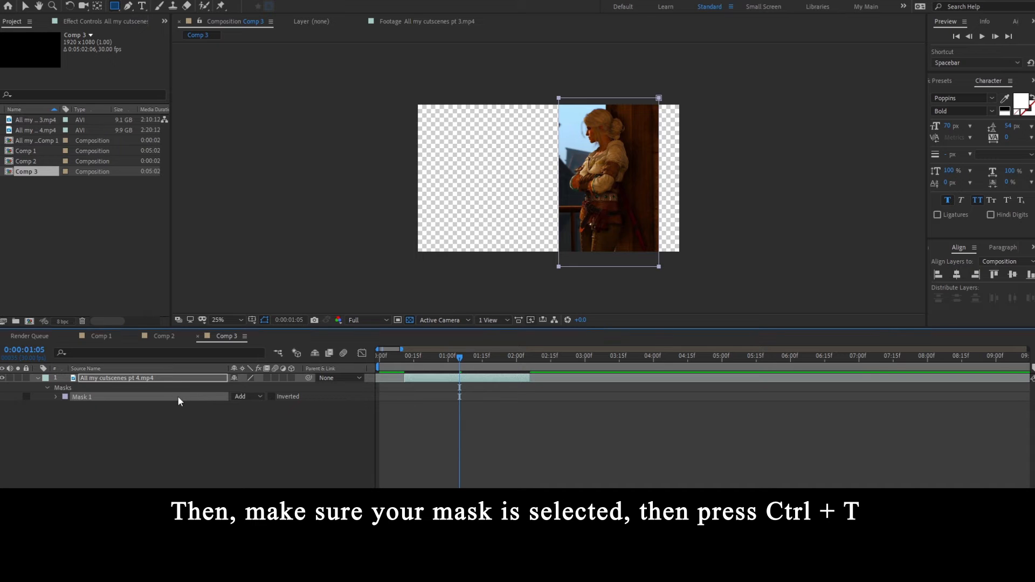
{"action": "key", "text": "ctrl+t"}
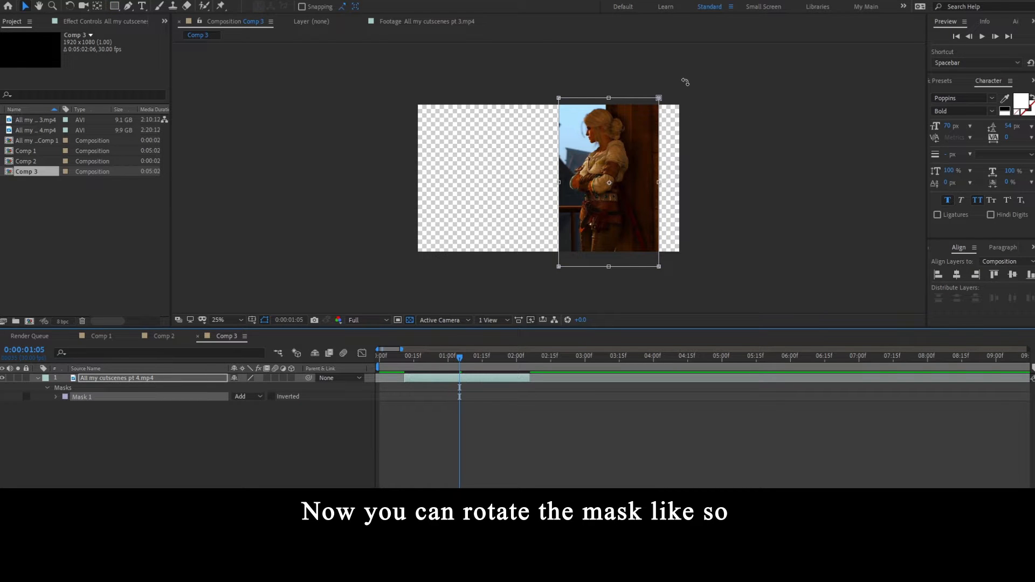
{"action": "left_click_drag", "start_coordinate": [685, 82], "coordinate": [728, 115]}
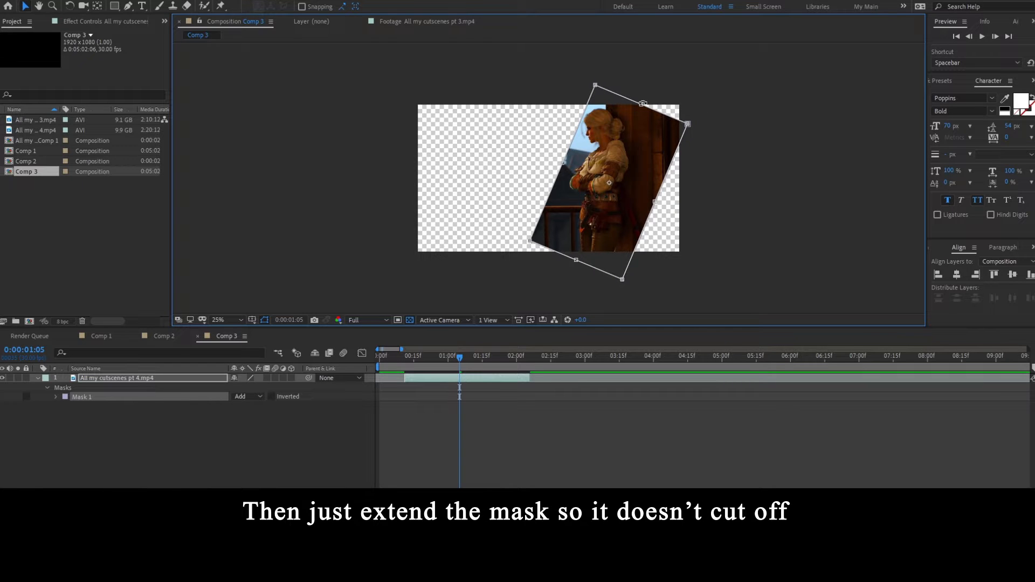
Extend the rotated mask's upper and lower ends beyond the frame, keep the character centred in it, and confirm the transform
{"action": "left_click_drag", "start_coordinate": [641, 105], "coordinate": [661, 57]}
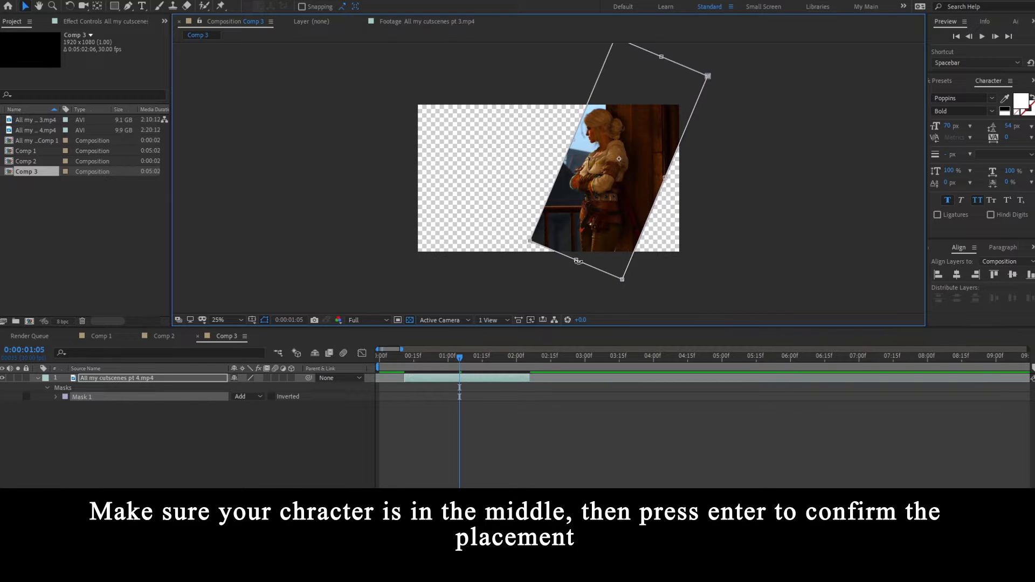
{"action": "mouse_move", "coordinate": [575, 261]}
{"action": "left_mouse_down"}
{"action": "mouse_move", "coordinate": [555, 308]}
{"action": "mouse_move", "coordinate": [570, 253]}
{"action": "left_mouse_up"}
{"action": "key", "text": "Return"}
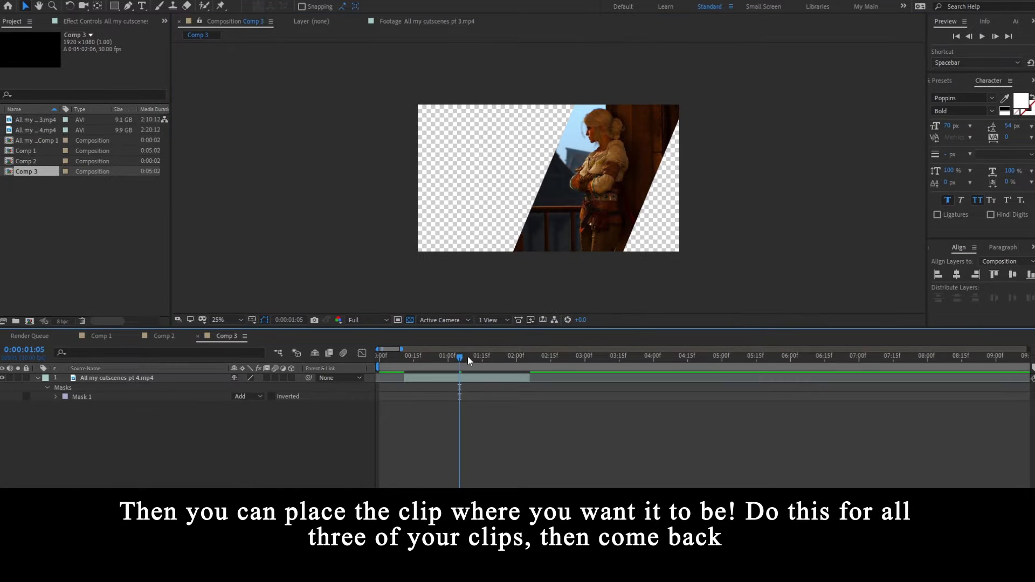
Move the masked clip toward the left side of the Comp 3 frame at 0:00:00:27
{"action": "left_click_drag", "start_coordinate": [468, 356], "coordinate": [441, 356]}
{"action": "left_click", "coordinate": [455, 377]}
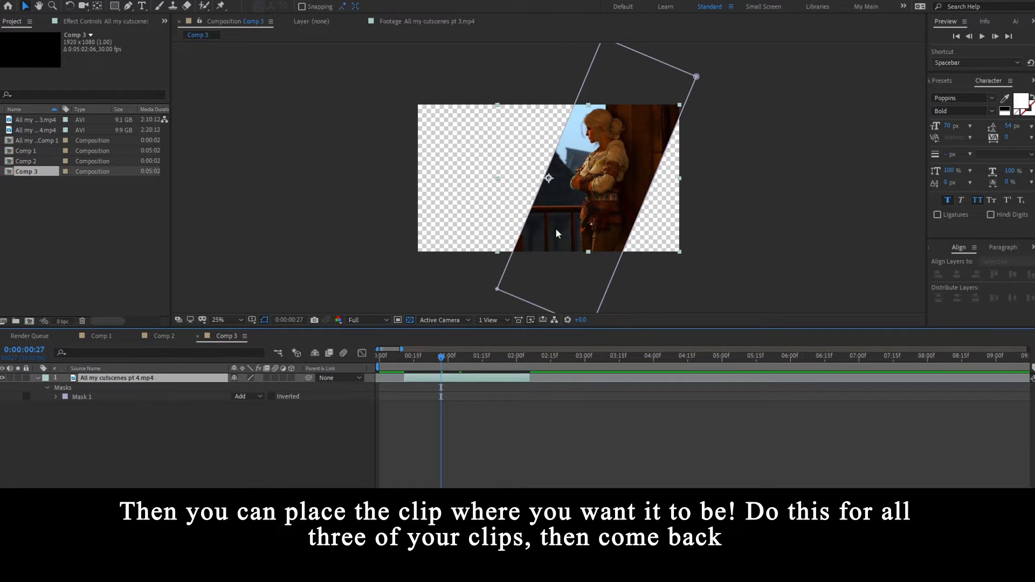
{"action": "left_click_drag", "start_coordinate": [557, 233], "coordinate": [437, 227]}
{"action": "key", "text": "ctrl+t"}
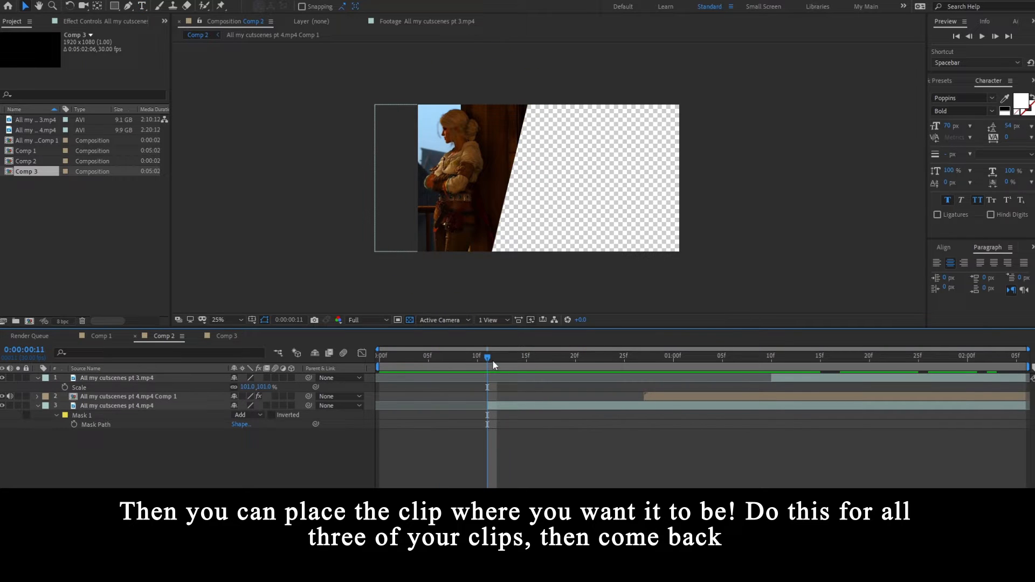
Scrub and play through Comp 2 to examine the placement and timing of the three masked clips
{"action": "left_click_drag", "start_coordinate": [493, 365], "coordinate": [849, 393]}
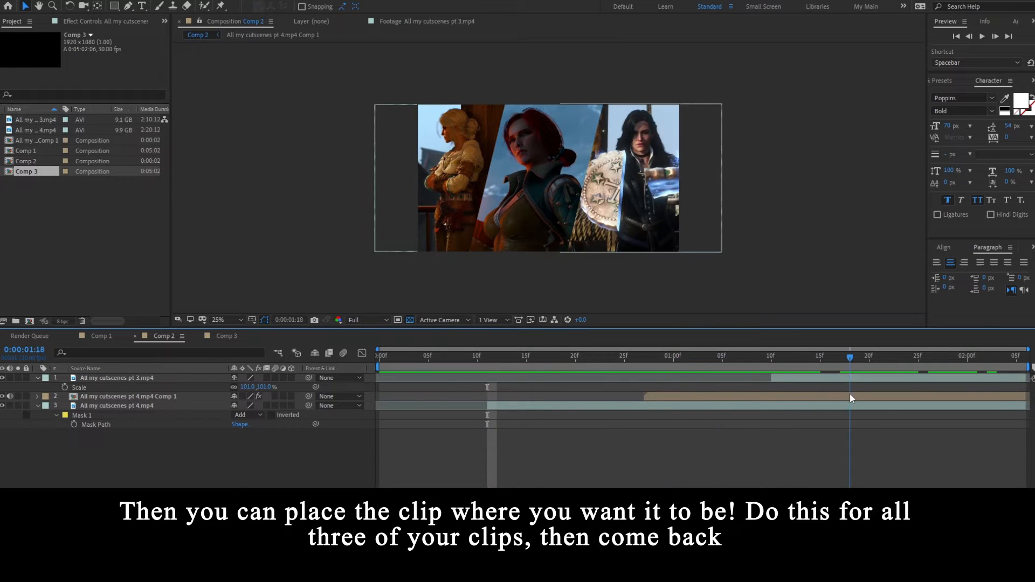
{"action": "left_click", "coordinate": [865, 379]}
{"action": "left_click_drag", "start_coordinate": [853, 353], "coordinate": [409, 426]}
{"action": "left_click", "coordinate": [522, 461]}
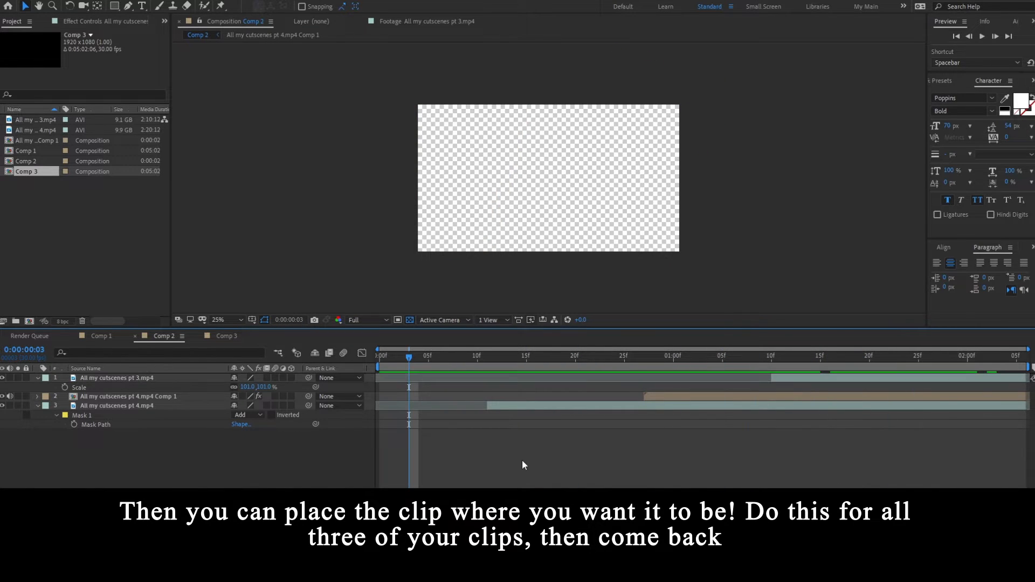
{"action": "key", "text": "space"}
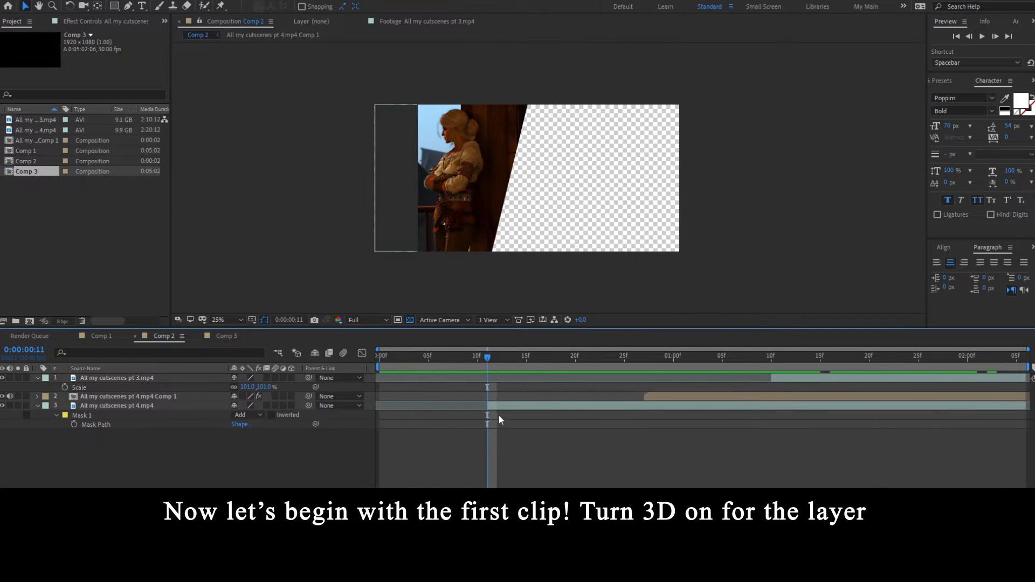
Make the first clip's layer 3D in Comp 2, reveal its rotation values and set its Y Rotation to 76°
{"action": "left_click", "coordinate": [502, 407]}
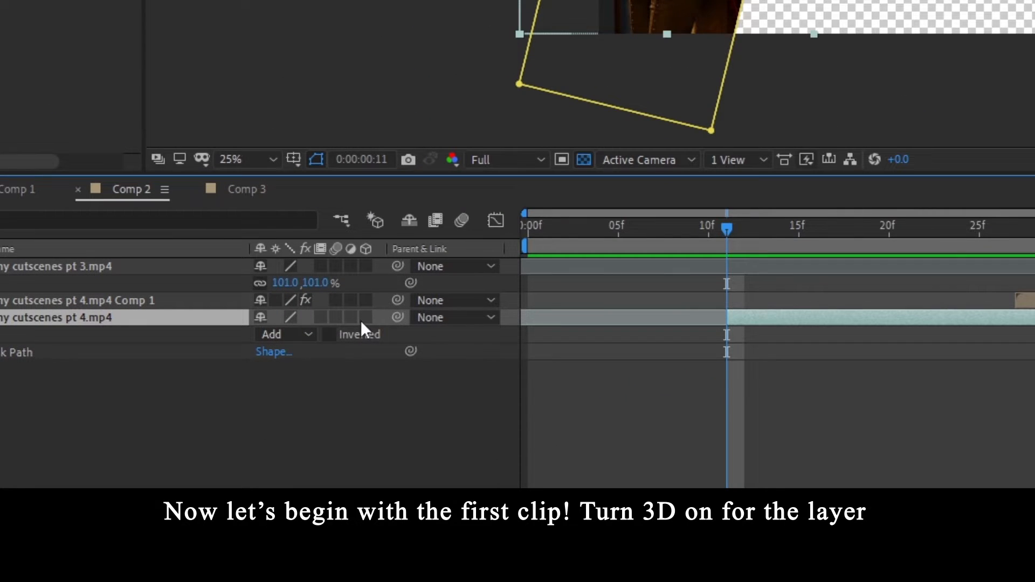
{"action": "left_click", "coordinate": [291, 405]}
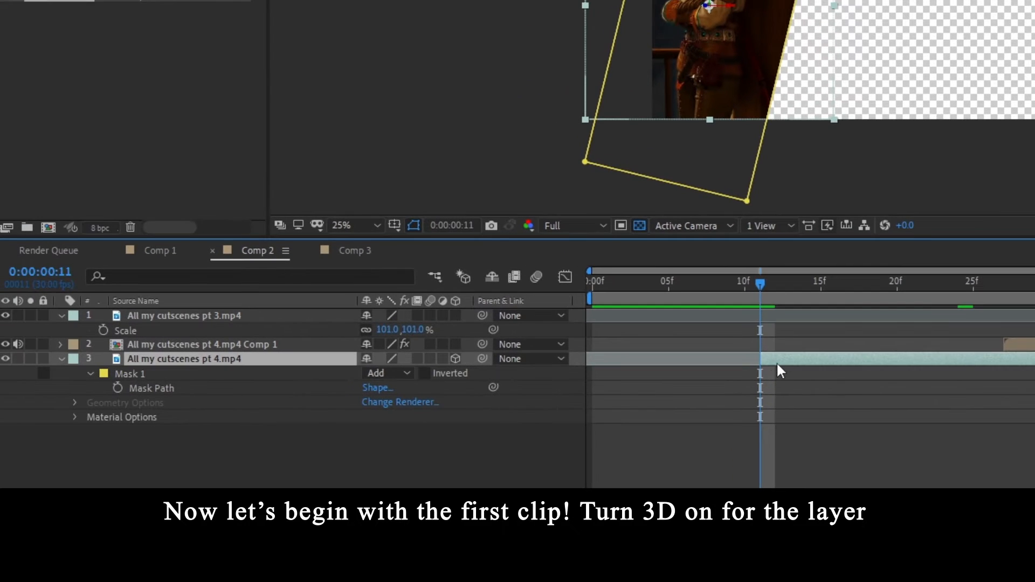
{"action": "key", "text": "r"}
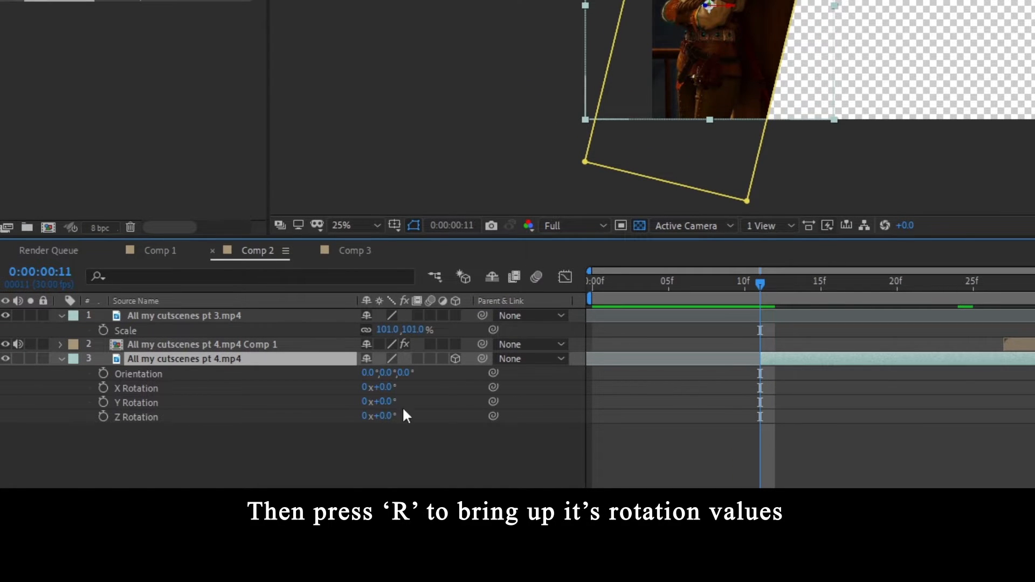
{"action": "left_click_drag", "start_coordinate": [383, 402], "coordinate": [458, 412]}
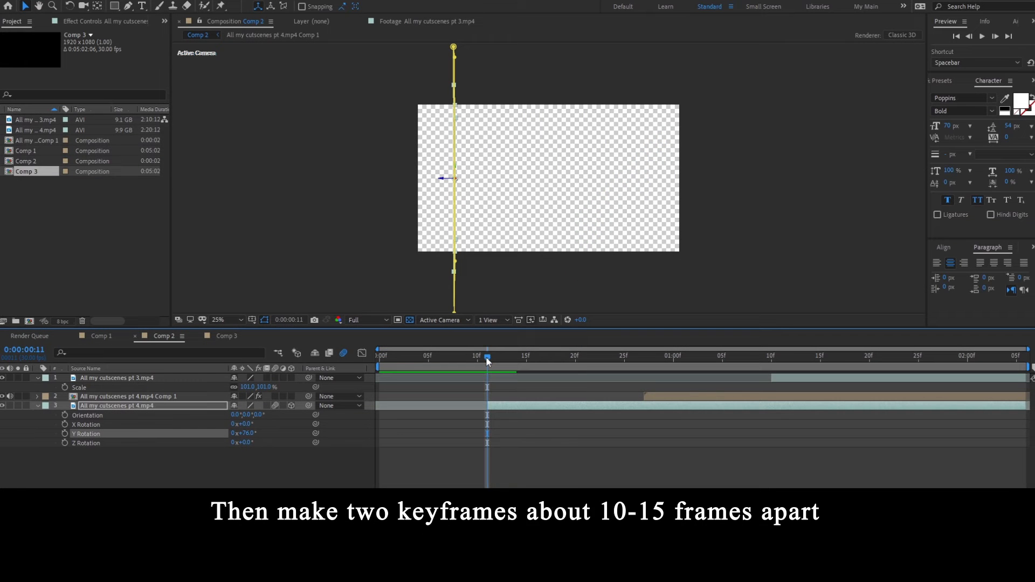
Keyframe the first clip's Y Rotation from 76° at frame 11 to 0° at frame 21
{"action": "key", "text": "shift+Page_Down"}
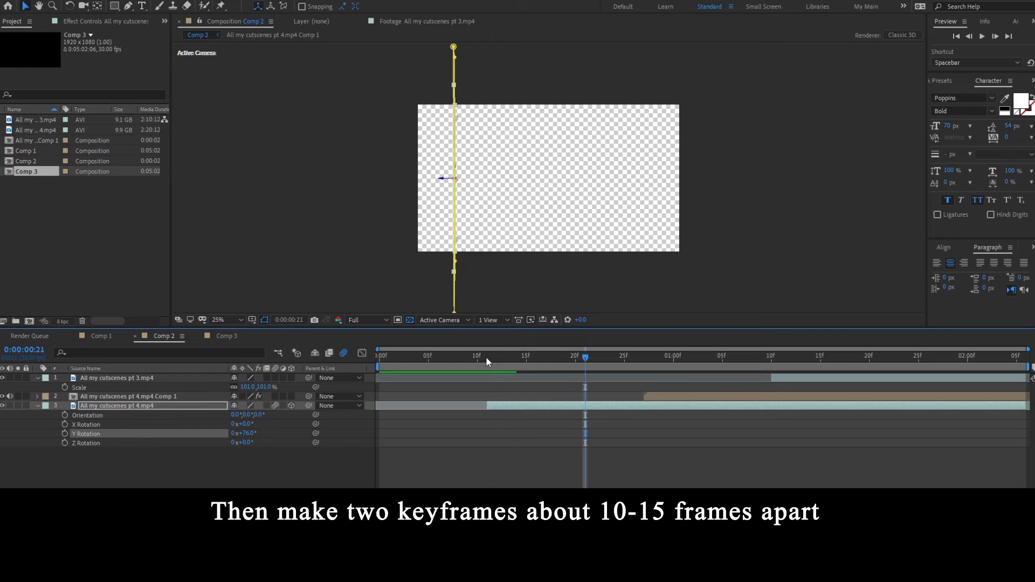
{"action": "left_click", "coordinate": [65, 434]}
{"action": "left_click_drag", "start_coordinate": [522, 358], "coordinate": [585, 358]}
{"action": "left_click", "coordinate": [249, 434]}
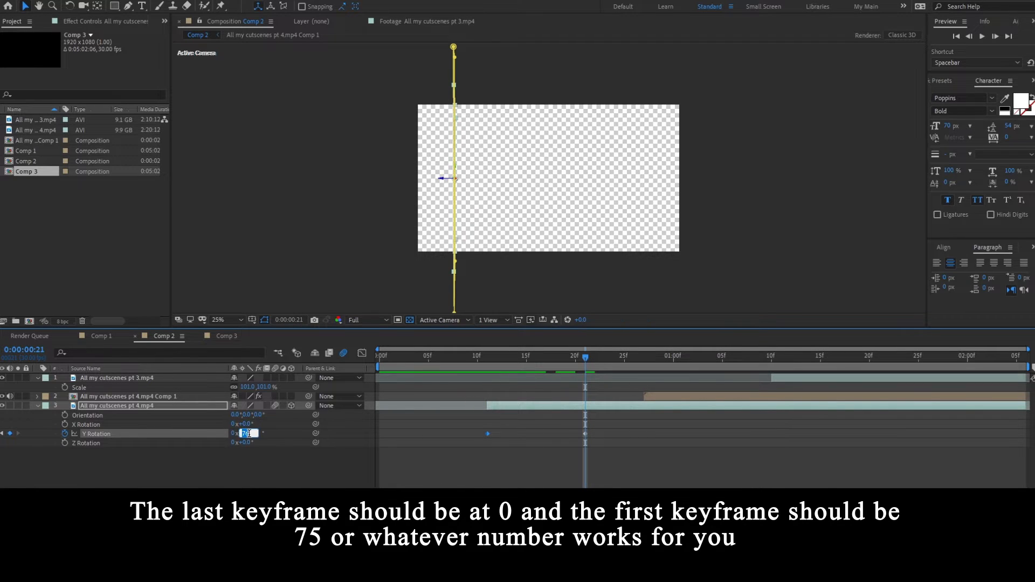
{"action": "type", "text": "0"}
{"action": "key", "text": "Return"}
Preview the rotation and apply Easy Ease to both Y Rotation keyframes
{"action": "mouse_move", "coordinate": [591, 363]}
{"action": "left_mouse_down"}
{"action": "mouse_move", "coordinate": [380, 366]}
{"action": "mouse_move", "coordinate": [603, 371]}
{"action": "mouse_move", "coordinate": [586, 371]}
{"action": "left_mouse_up"}
{"action": "key", "text": "space"}
{"action": "left_click_drag", "start_coordinate": [634, 434], "coordinate": [462, 452]}
{"action": "key", "text": "F9"}
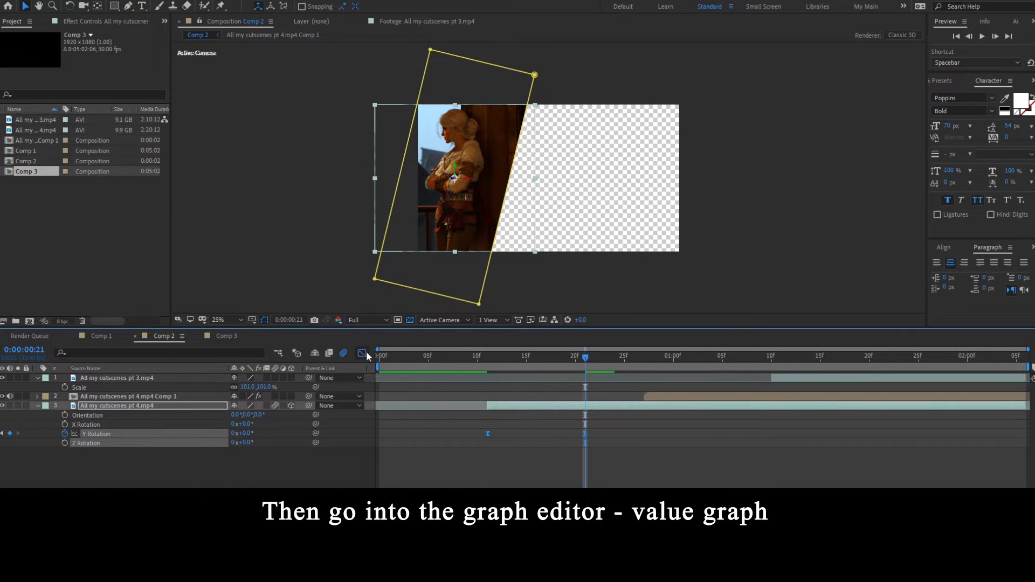
Show the Y Rotation keyframes in the graph editor as a value graph
{"action": "left_click", "coordinate": [362, 352]}
{"action": "left_click", "coordinate": [494, 356]}
{"action": "left_click_drag", "start_coordinate": [484, 220], "coordinate": [472, 219]}
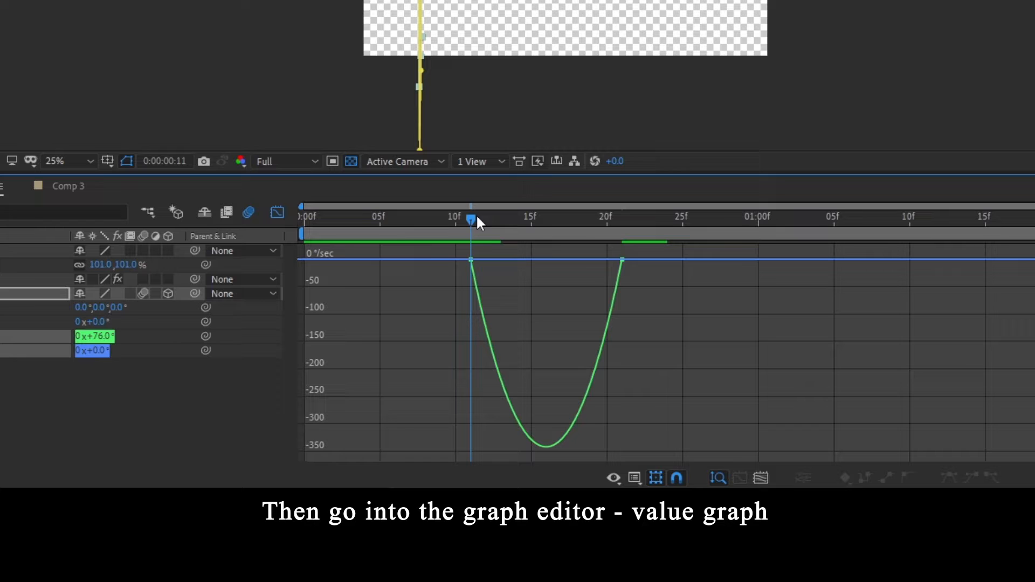
{"action": "left_click", "coordinate": [634, 478]}
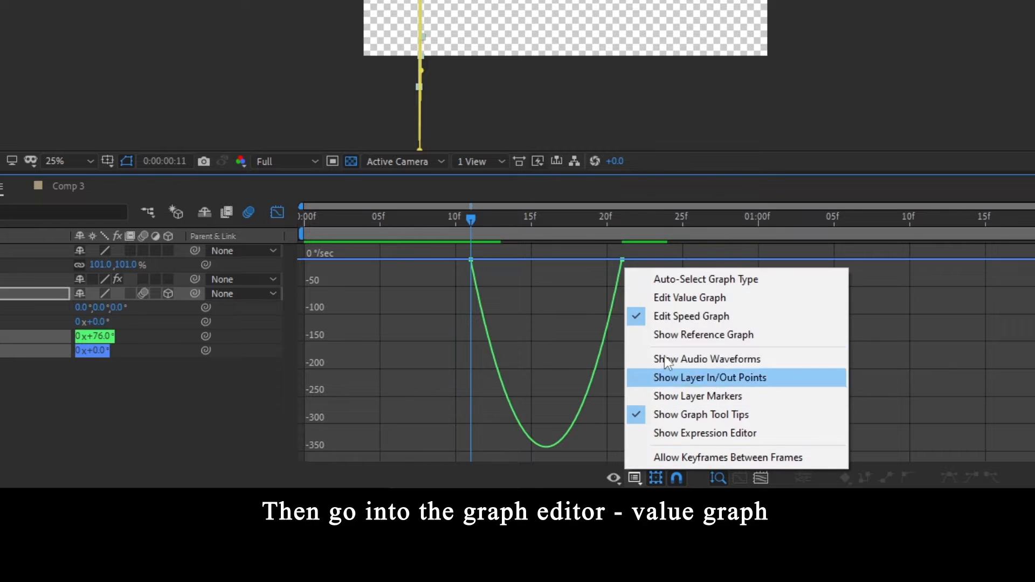
{"action": "left_click", "coordinate": [683, 304]}
Reshape the Y Rotation curve to start fast and end slow, preview the motion, and leave the graph editor
{"action": "left_click_drag", "start_coordinate": [728, 354], "coordinate": [459, 446]}
{"action": "left_click_drag", "start_coordinate": [521, 259], "coordinate": [418, 331]}
{"action": "key", "text": "space"}
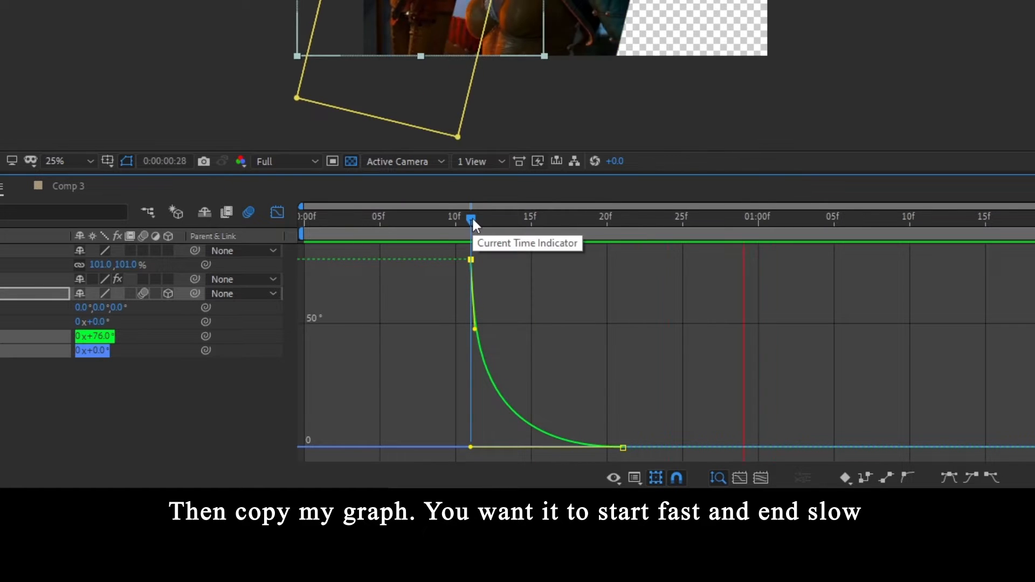
{"action": "left_click_drag", "start_coordinate": [472, 219], "coordinate": [503, 232]}
{"action": "key", "text": "space"}
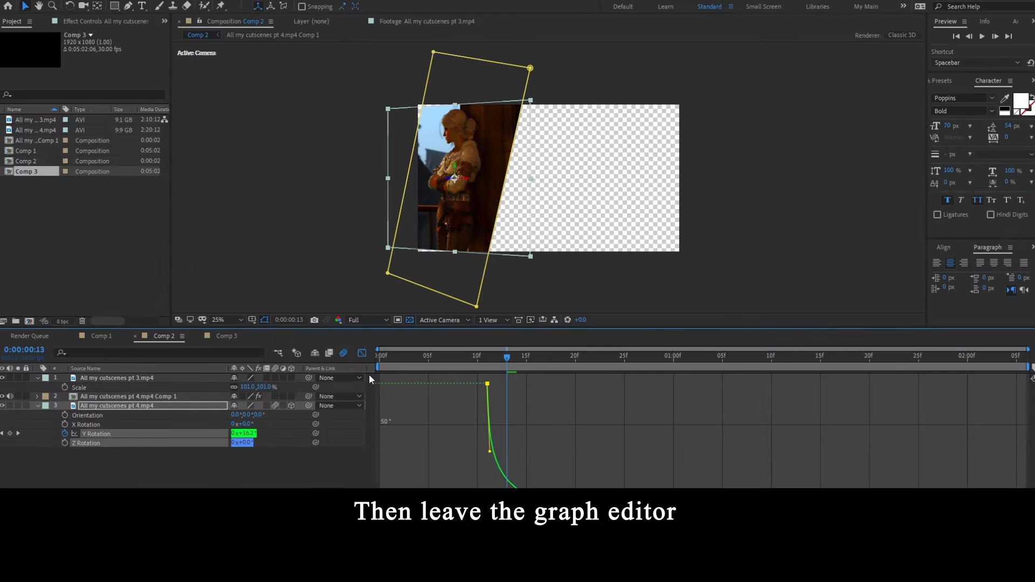
{"action": "left_click", "coordinate": [365, 355]}
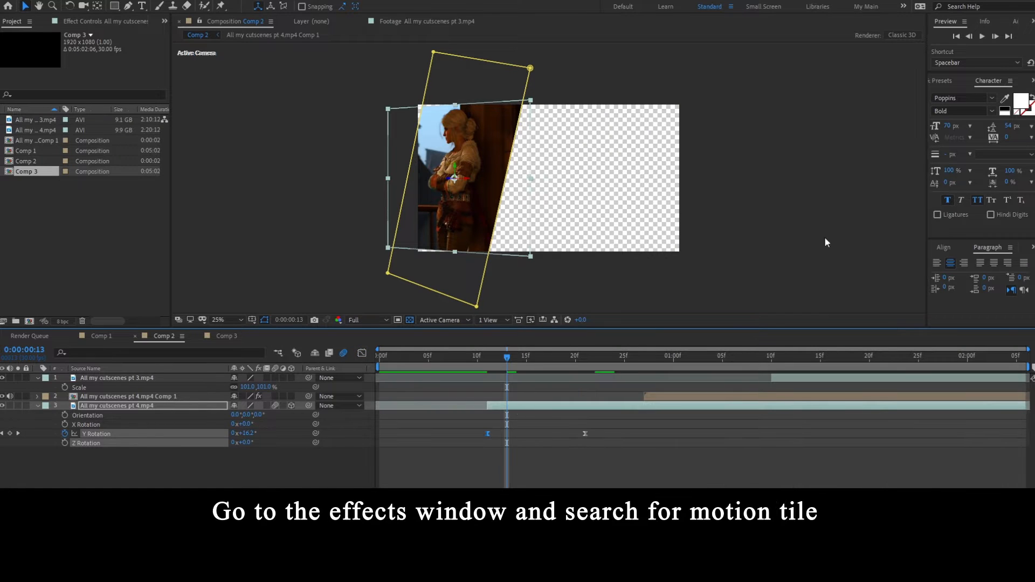
Search the effects for "motion tile" and apply Motion Tile to the first clip
{"action": "left_click", "coordinate": [1033, 80]}
{"action": "left_click", "coordinate": [989, 95]}
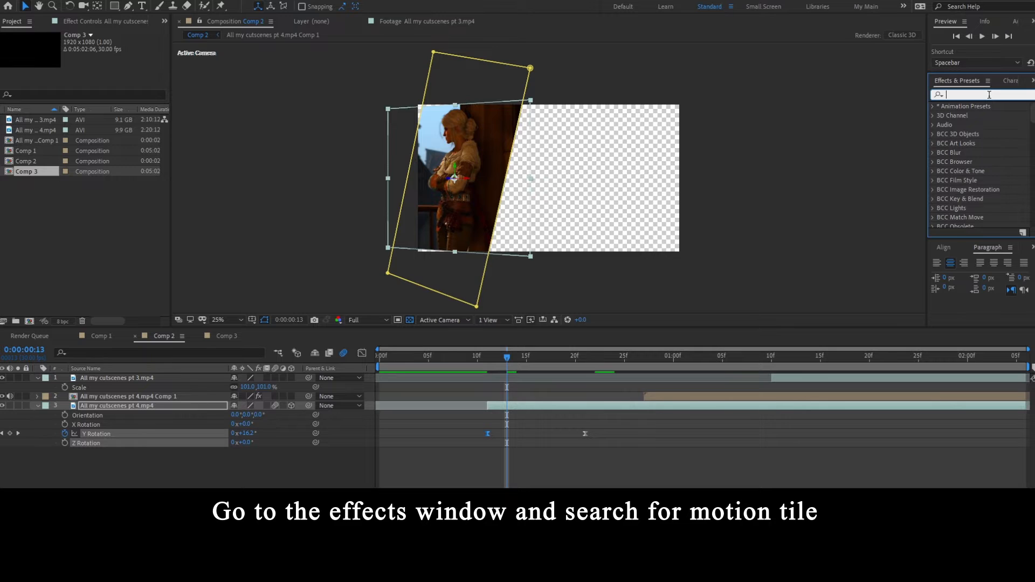
{"action": "type", "text": "moti"}
{"action": "type", "text": "on tile"}
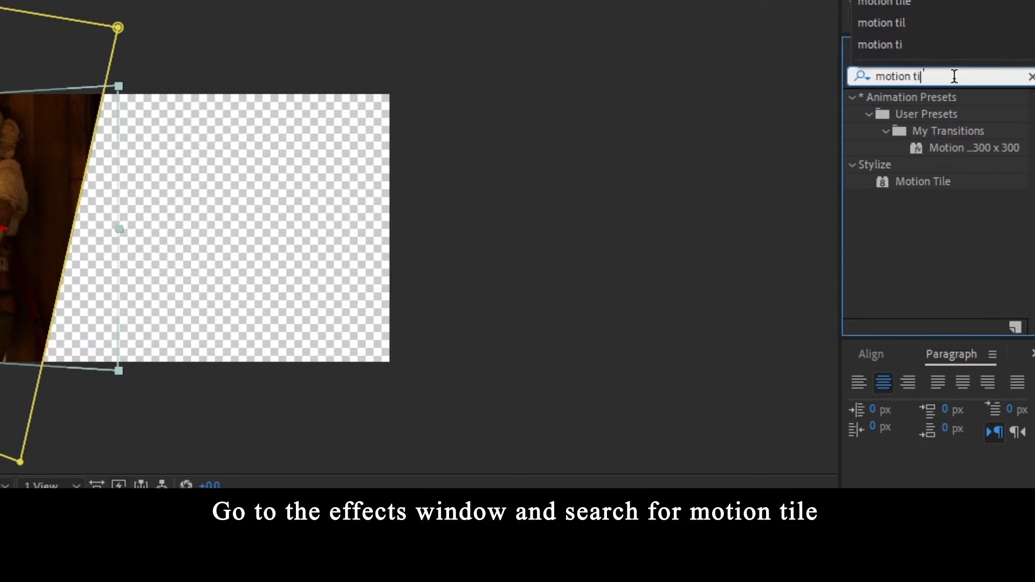
{"action": "double_click", "coordinate": [942, 184]}
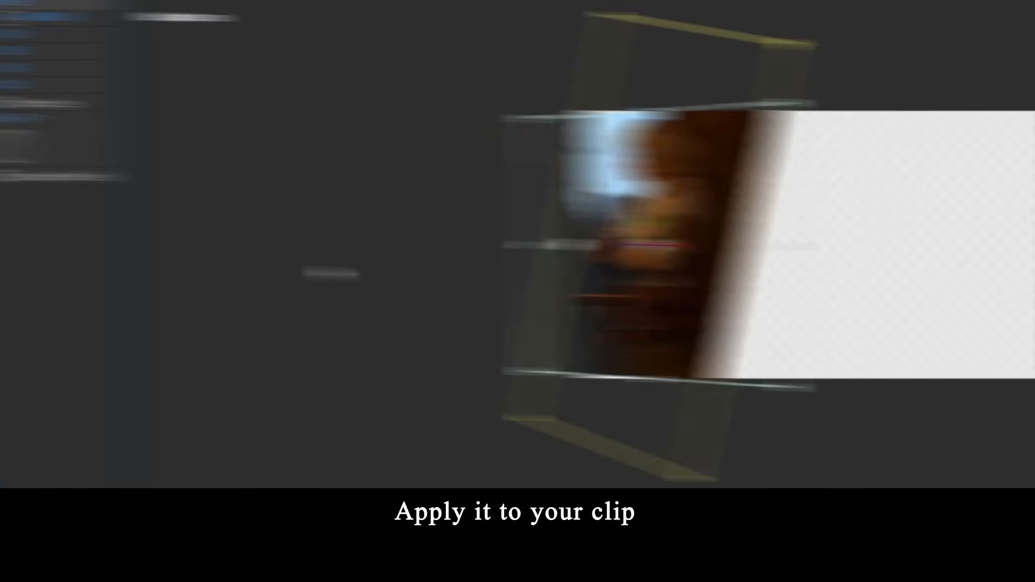
Set Motion Tile's Output Height to 300 and enable Mirror Edges
{"action": "left_click", "coordinate": [191, 90]}
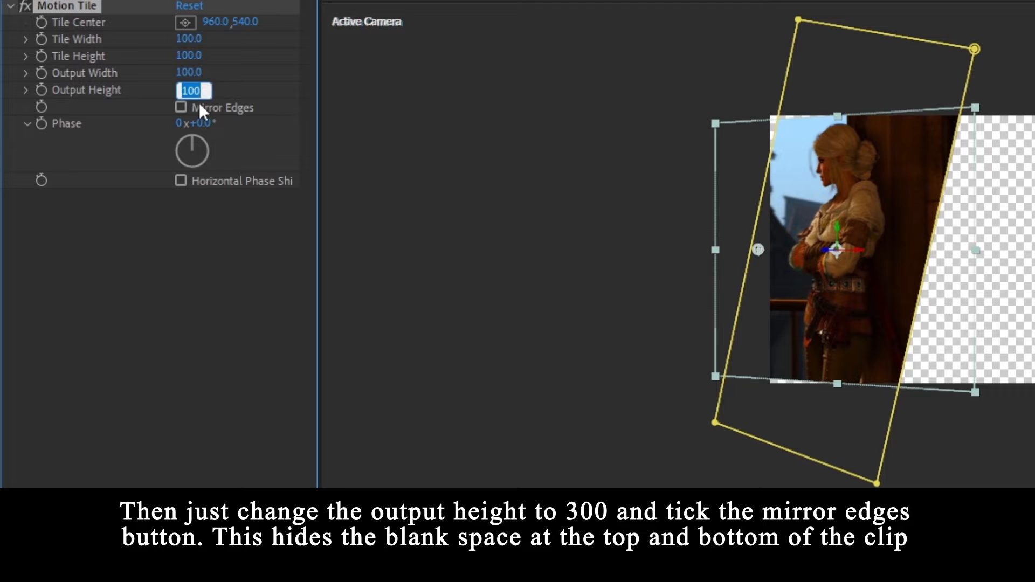
{"action": "scroll", "coordinate": [691, 410], "scroll_direction": "up", "scroll_amount": 1}
{"action": "left_click_drag", "start_coordinate": [691, 410], "coordinate": [900, 183]}
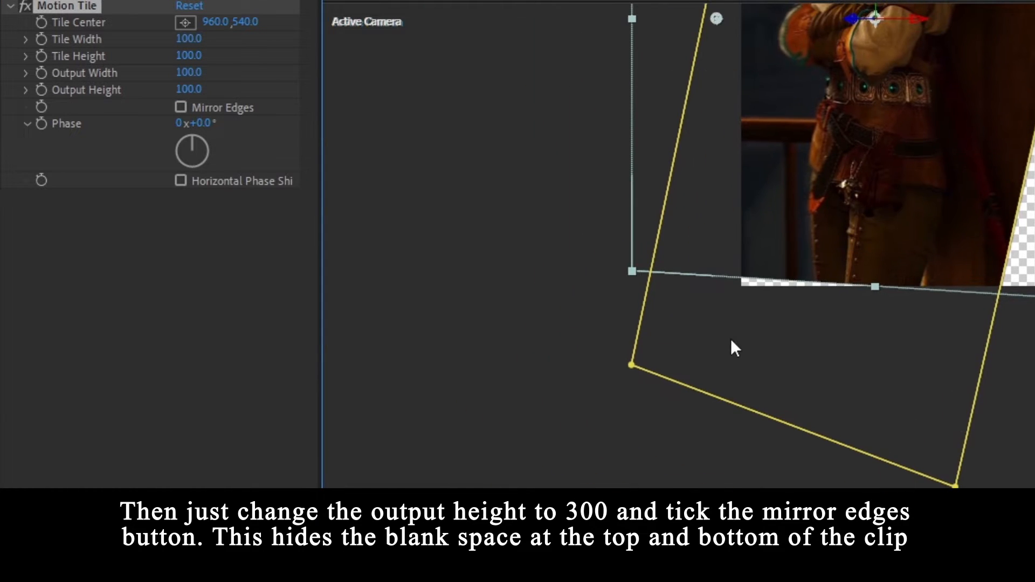
{"action": "left_click", "coordinate": [193, 90]}
{"action": "type", "text": "300"}
{"action": "key", "text": "Return"}
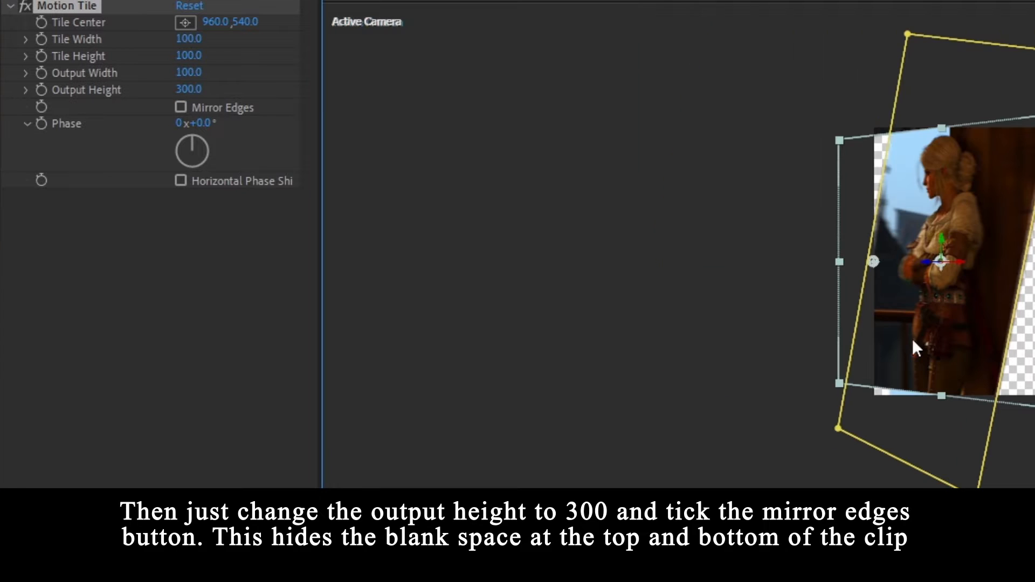
{"action": "left_click", "coordinate": [181, 107]}
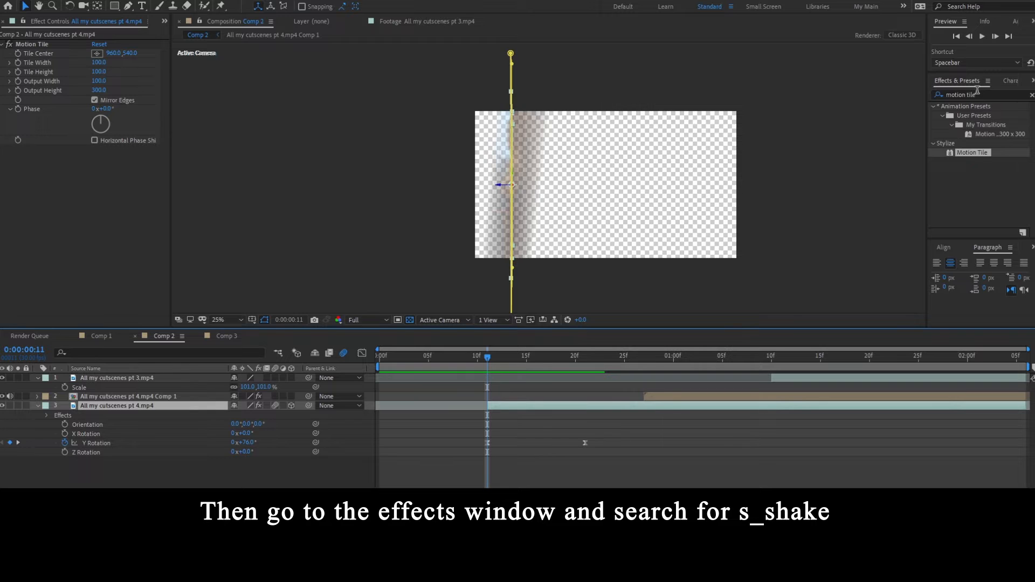
Search the effects for "s_shake" and apply the Sapphire S_Shake effect to the first clip
{"action": "left_click", "coordinate": [977, 91]}
{"action": "type", "text": "s_shake"}
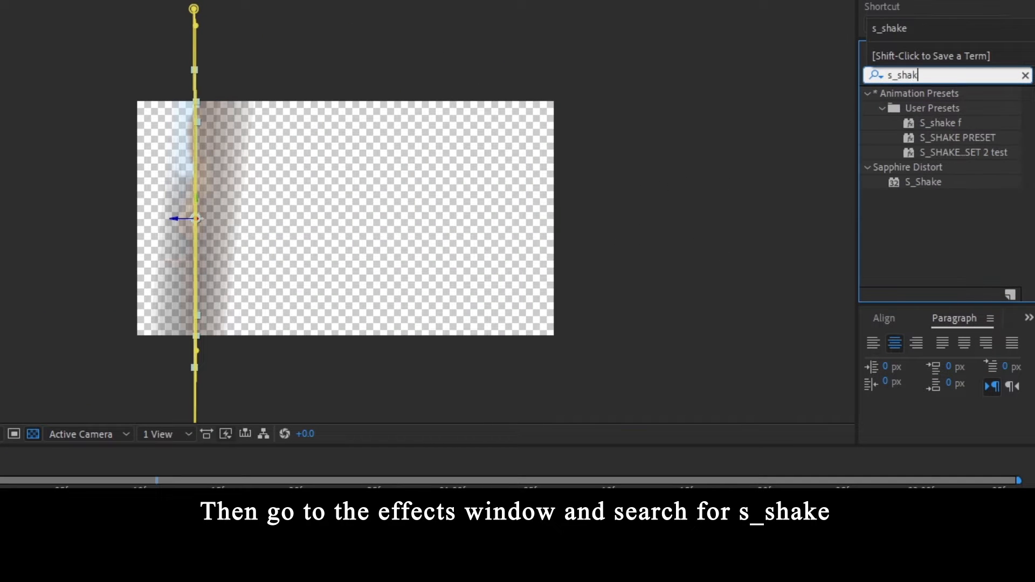
{"action": "double_click", "coordinate": [937, 180]}
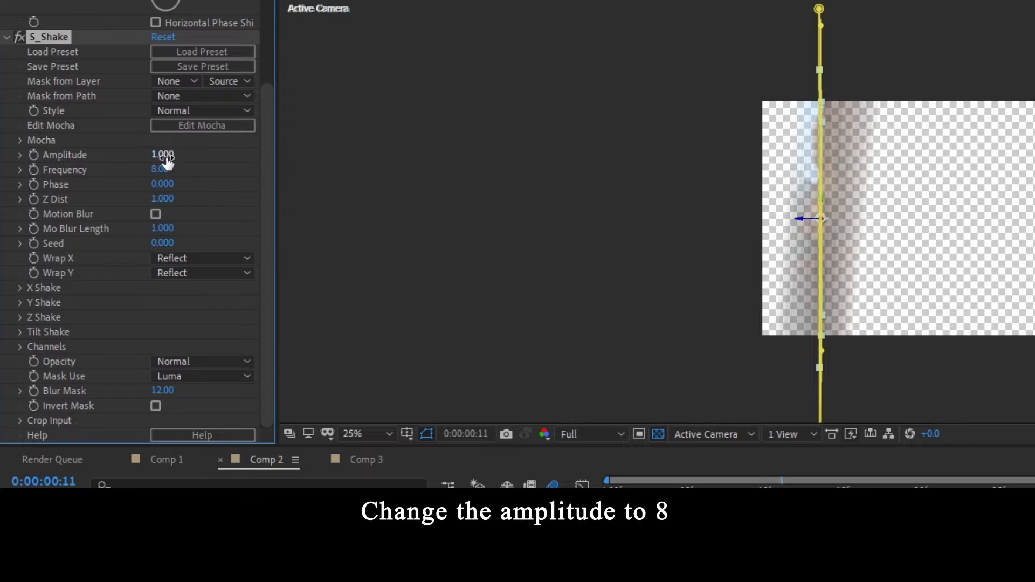
Set S_Shake's Amplitude to 8 and its Frequency to 3
{"action": "left_click", "coordinate": [162, 155]}
{"action": "type", "text": "8"}
{"action": "key", "text": "Return"}
{"action": "scroll", "coordinate": [162, 216], "scroll_direction": "up", "scroll_amount": 2}
{"action": "left_click", "coordinate": [161, 294]}
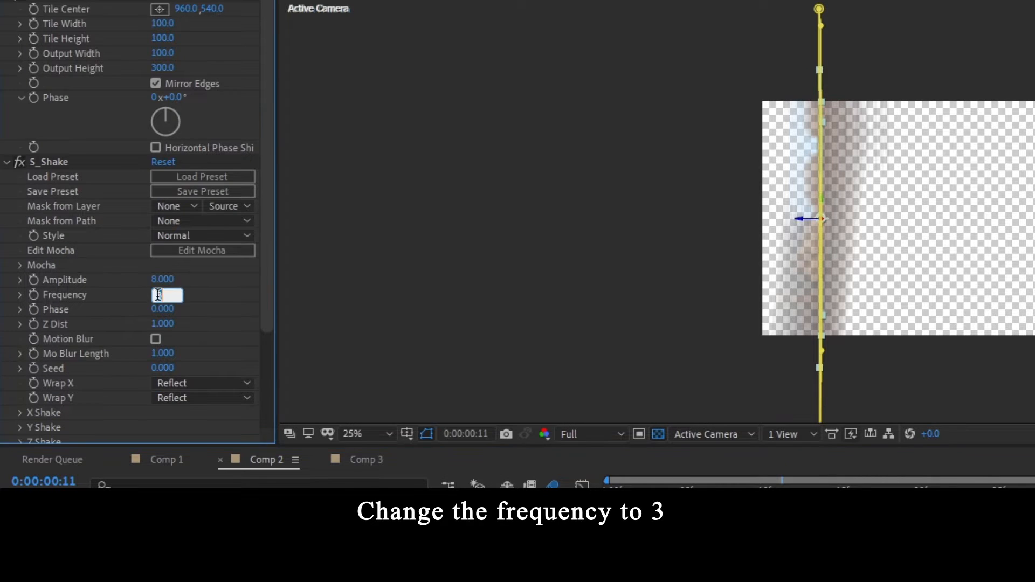
{"action": "type", "text": "3"}
{"action": "key", "text": "Return"}
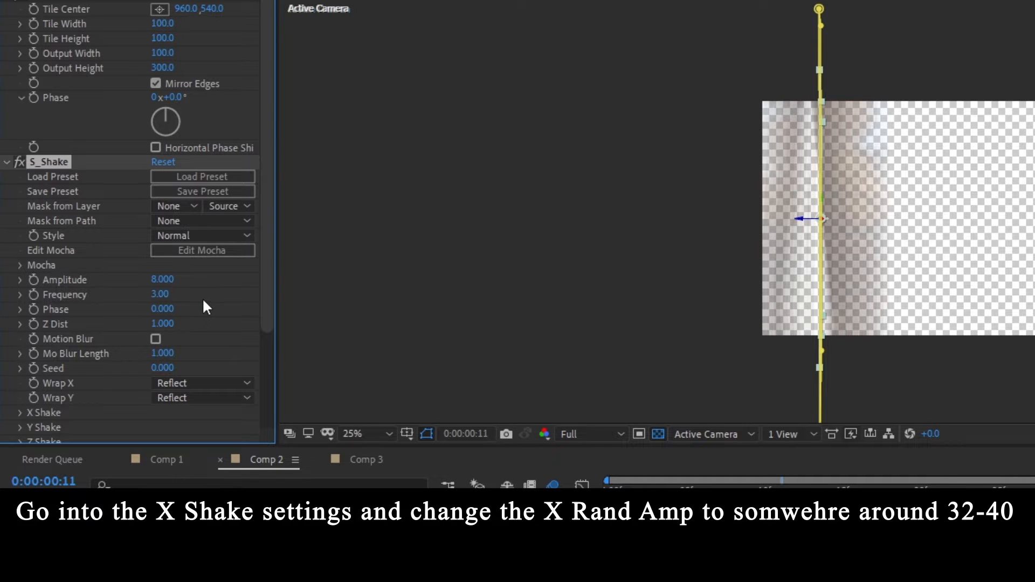
Set the X Rand Amp to 32 in S_Shake's X Shake settings
{"action": "scroll", "coordinate": [203, 302], "scroll_direction": "down", "scroll_amount": 3}
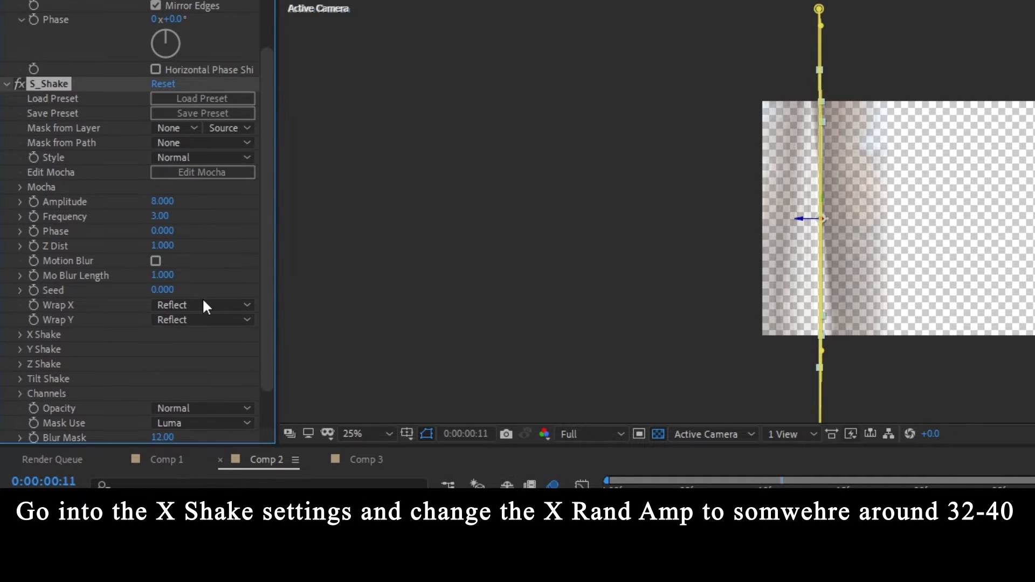
{"action": "left_click", "coordinate": [20, 334]}
{"action": "scroll", "coordinate": [85, 336], "scroll_direction": "down", "scroll_amount": 2}
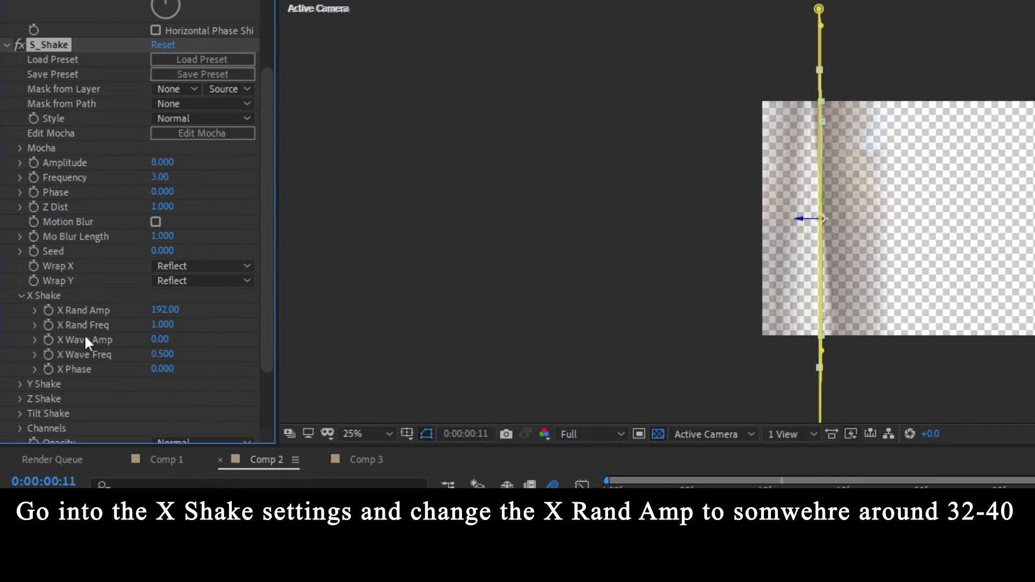
{"action": "left_click", "coordinate": [165, 310]}
{"action": "type", "text": "32"}
{"action": "key", "text": "Return"}
Set the Y Rand Amp to 42 in S_Shake's Y Shake settings
{"action": "scroll", "coordinate": [137, 306], "scroll_direction": "down", "scroll_amount": 4}
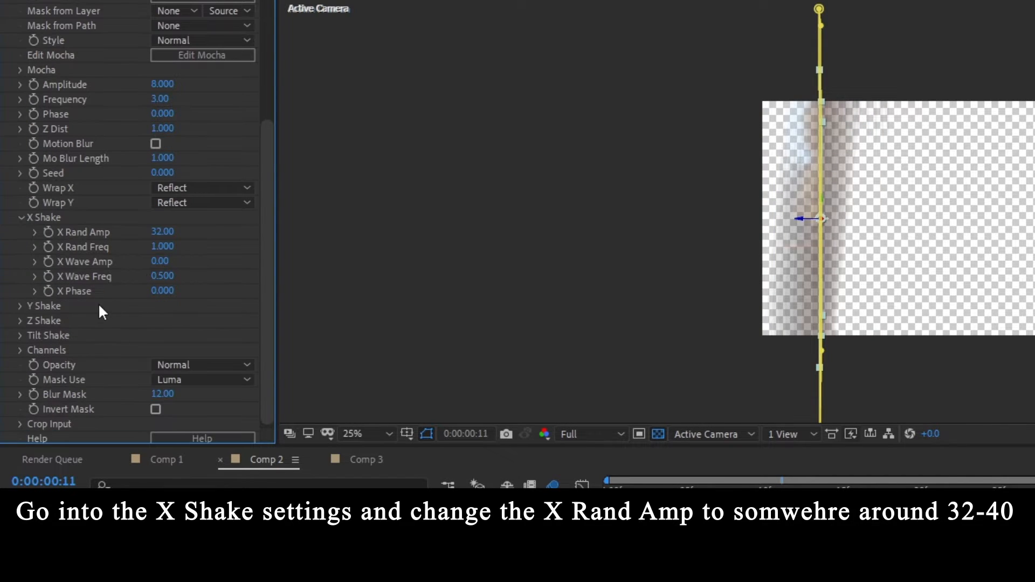
{"action": "left_click", "coordinate": [22, 306]}
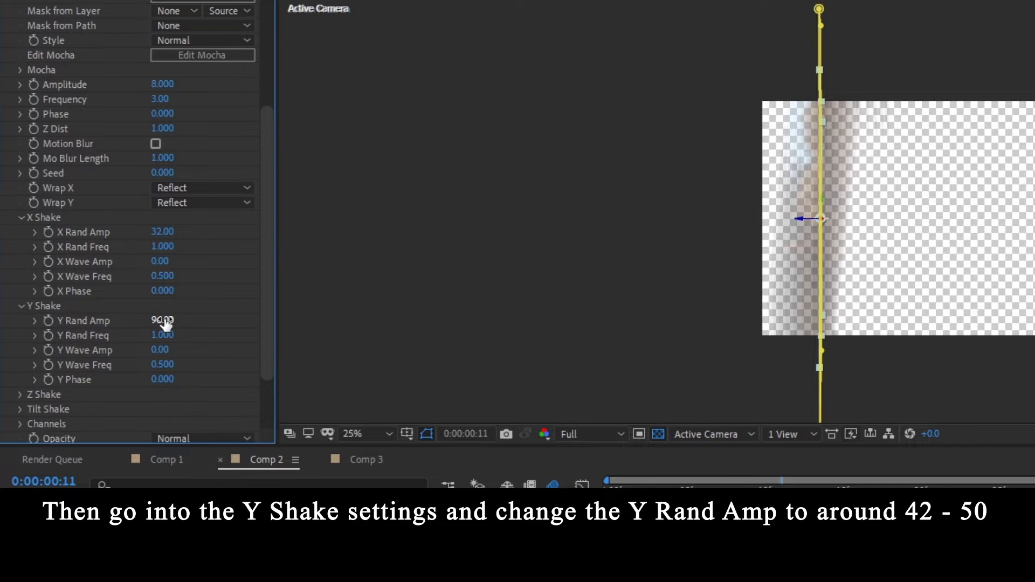
{"action": "scroll", "coordinate": [165, 323], "scroll_direction": "down", "scroll_amount": 4}
{"action": "left_click", "coordinate": [169, 245]}
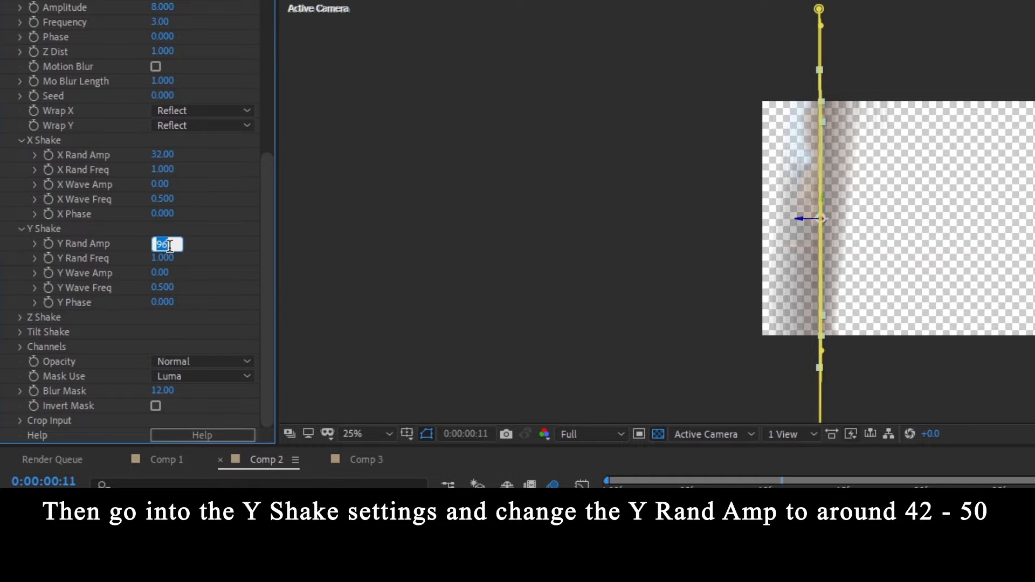
{"action": "type", "text": "42"}
{"action": "key", "text": "Return"}
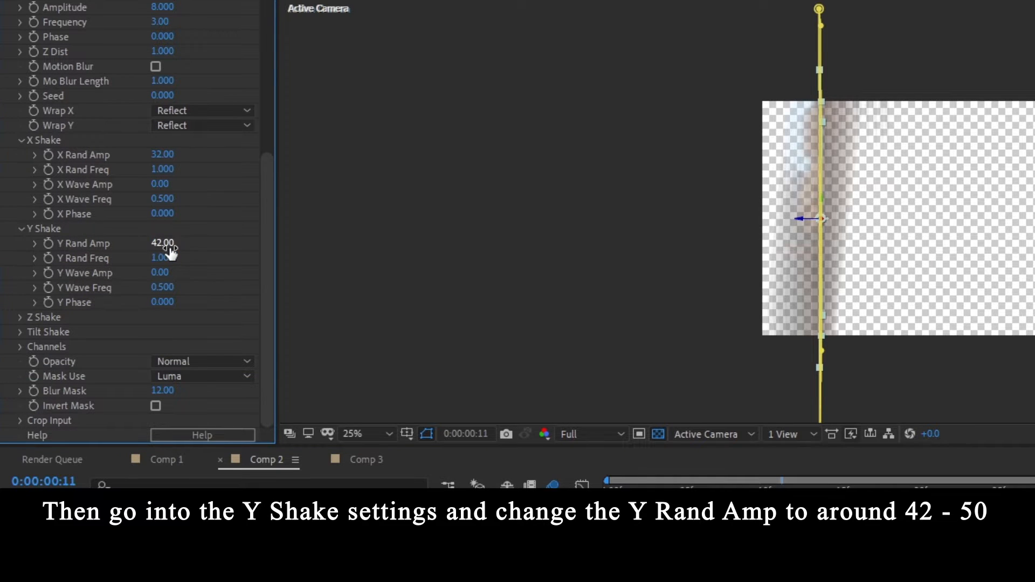
Add keyframes for S_Shake's Amplitude at frame 11 and frame 23 of the first clip
{"action": "scroll", "coordinate": [171, 167], "scroll_direction": "up", "scroll_amount": 8}
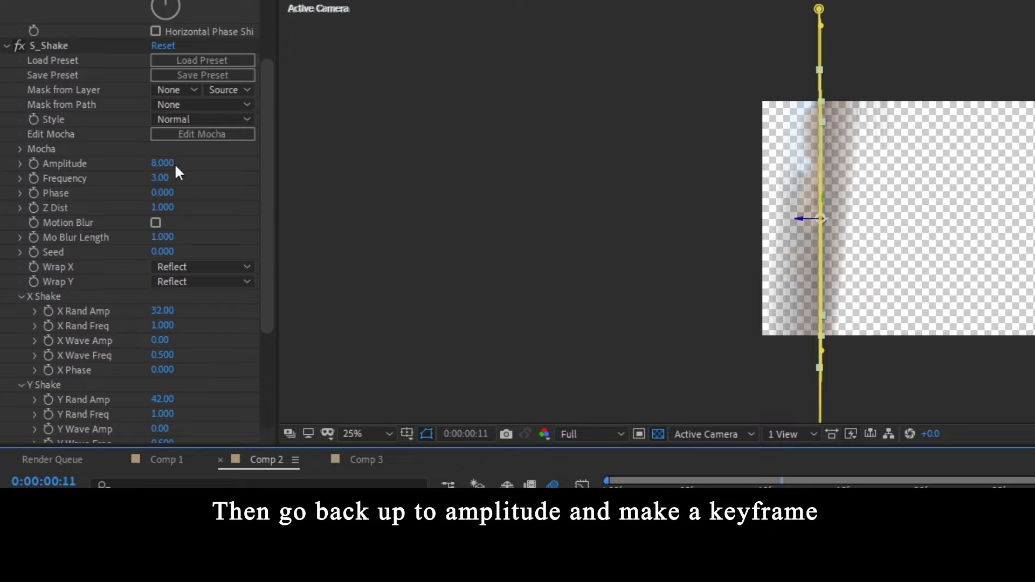
{"action": "left_click", "coordinate": [34, 164]}
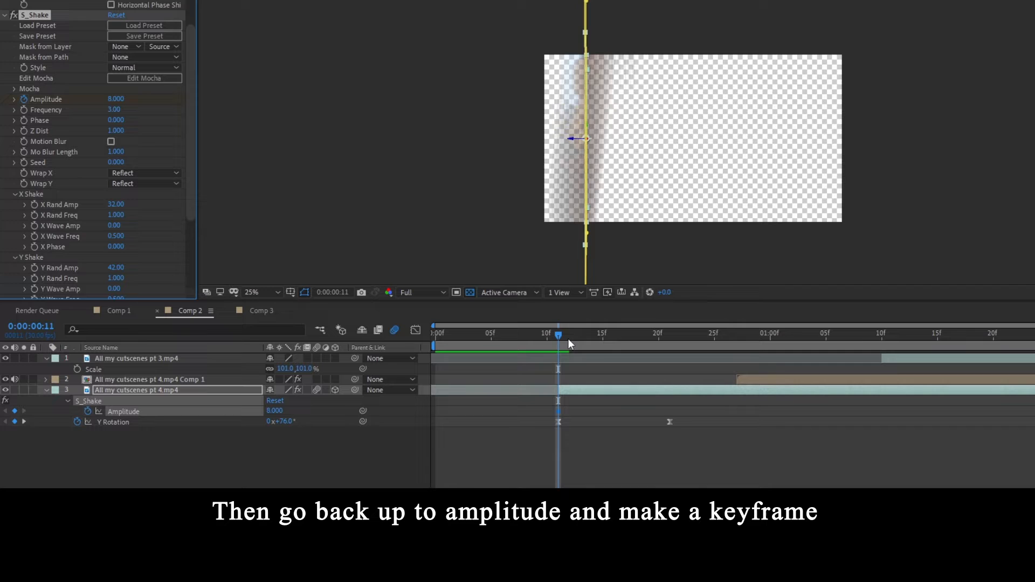
{"action": "left_click_drag", "start_coordinate": [568, 338], "coordinate": [692, 348]}
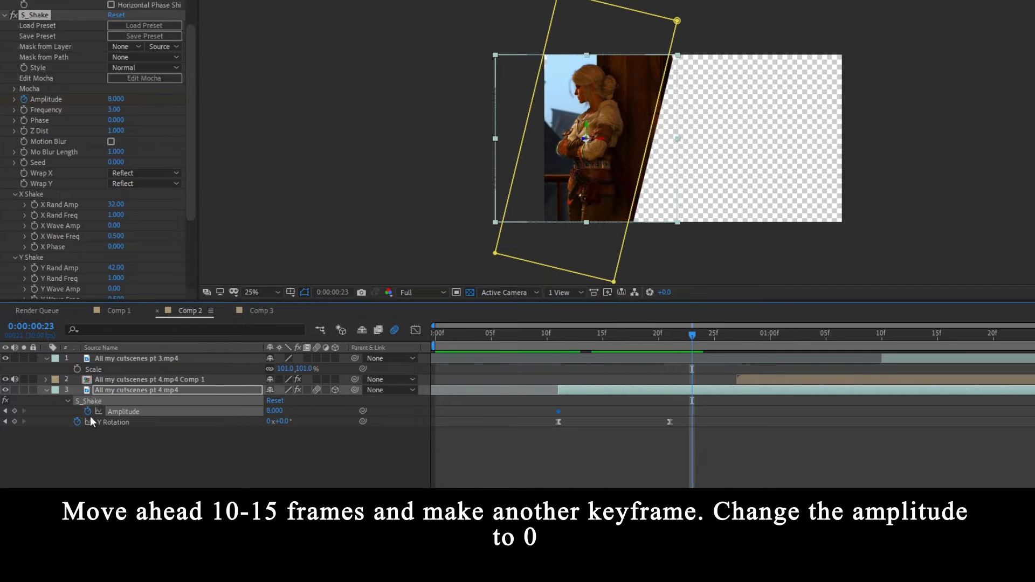
{"action": "left_click", "coordinate": [6, 411]}
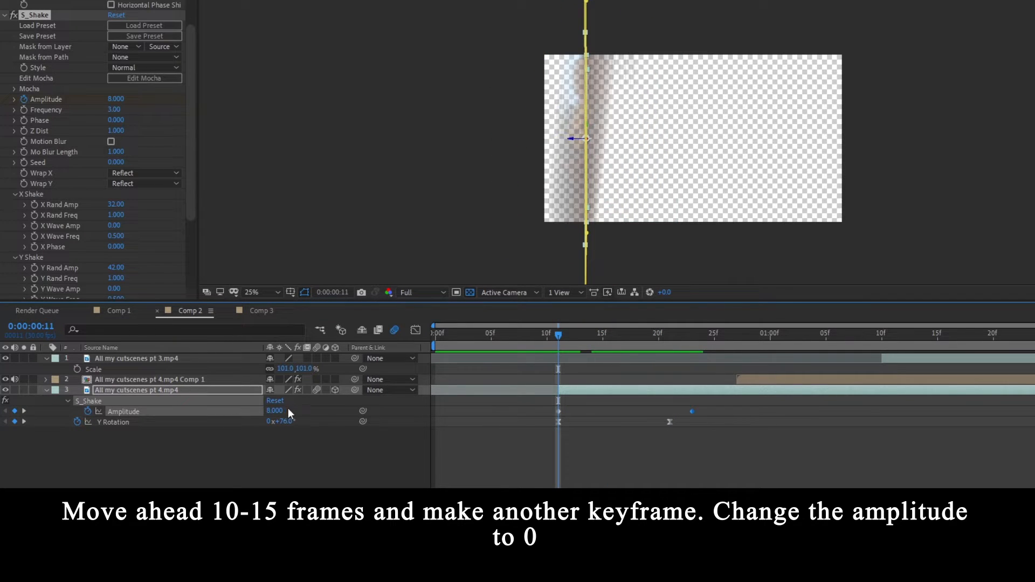
Set the S_Shake Amplitude keyframe at frame 23 to 0
{"action": "left_click", "coordinate": [276, 411]}
{"action": "left_click", "coordinate": [244, 473]}
{"action": "left_click", "coordinate": [24, 410]}
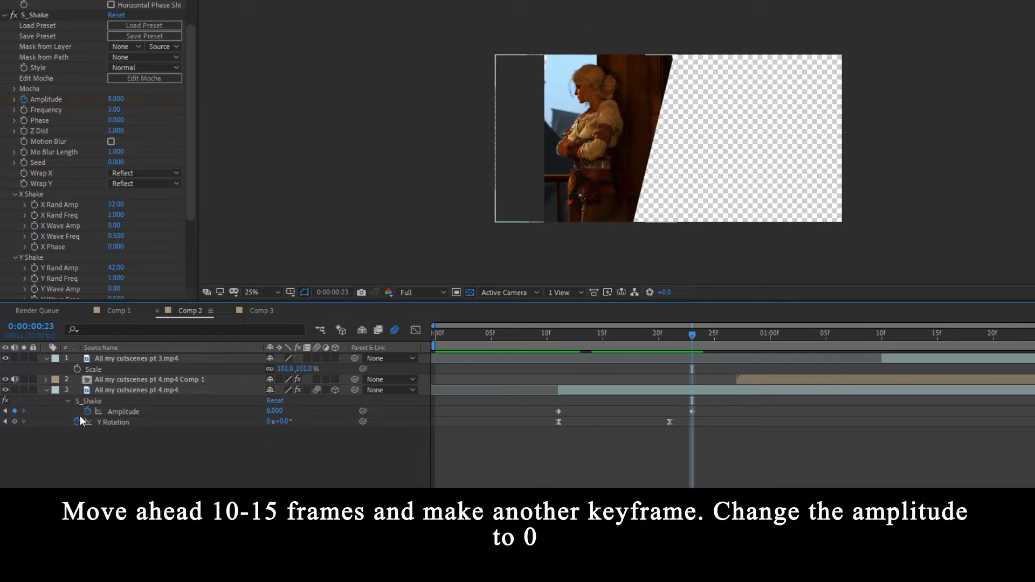
{"action": "left_click", "coordinate": [277, 411]}
{"action": "key", "text": "Return"}
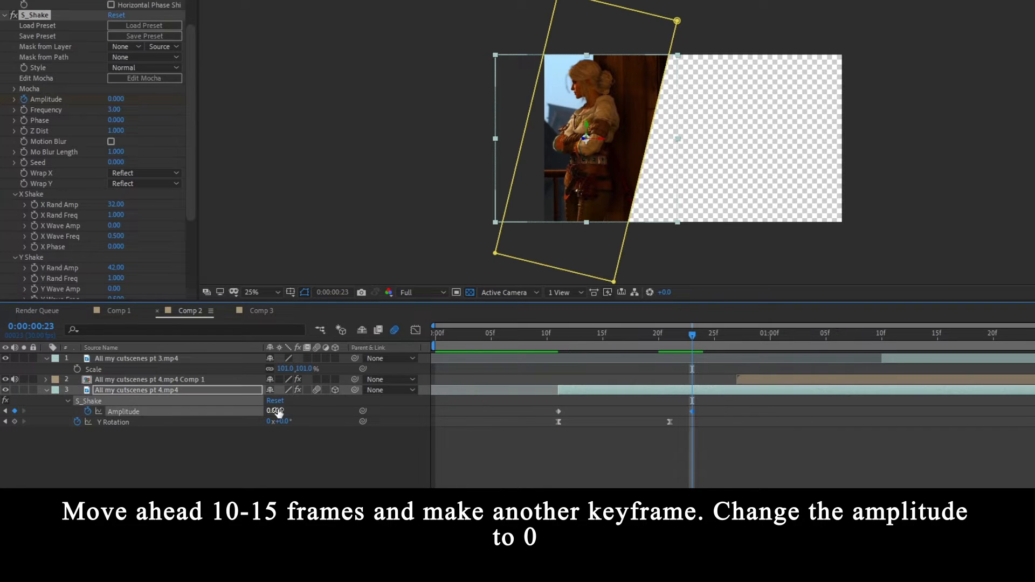
{"action": "left_click", "coordinate": [244, 441]}
Easy ease both Amplitude keyframes and reshape their graph to drop fast at the start and settle slowly, leaving the graph editor when done
{"action": "left_click", "coordinate": [202, 413]}
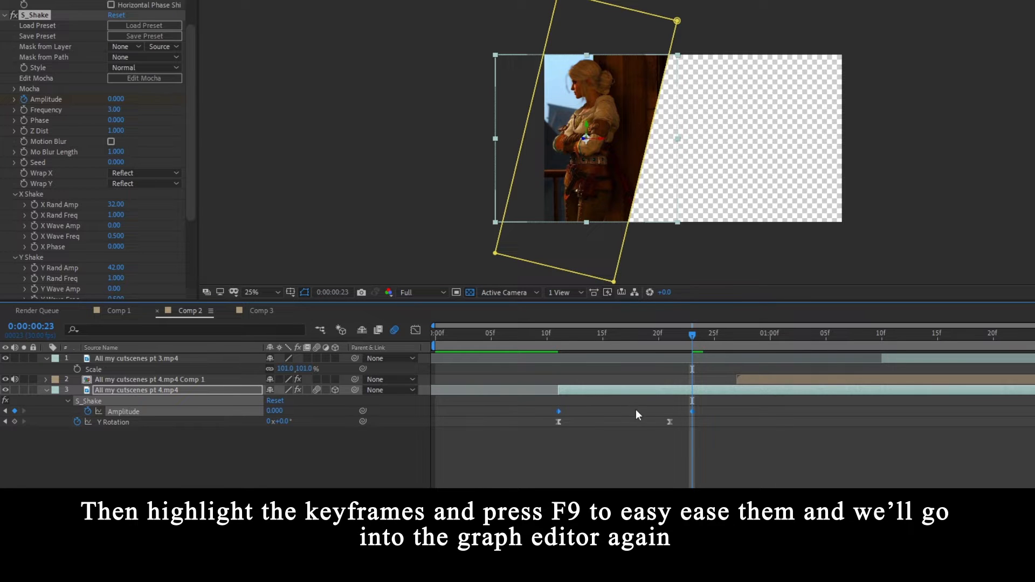
{"action": "left_click_drag", "start_coordinate": [730, 408], "coordinate": [537, 414]}
{"action": "left_click", "coordinate": [415, 329]}
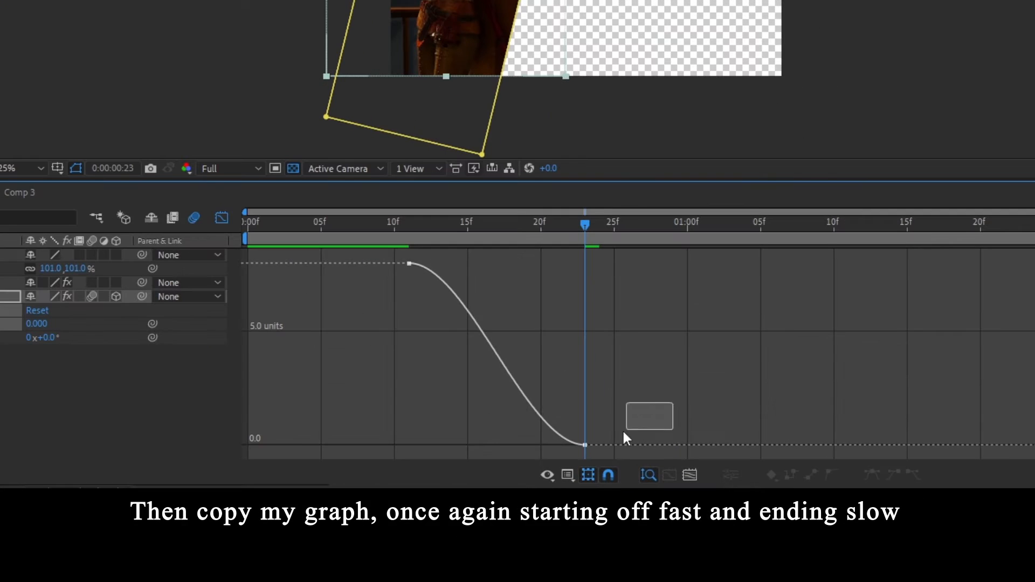
{"action": "left_click_drag", "start_coordinate": [526, 446], "coordinate": [409, 445]}
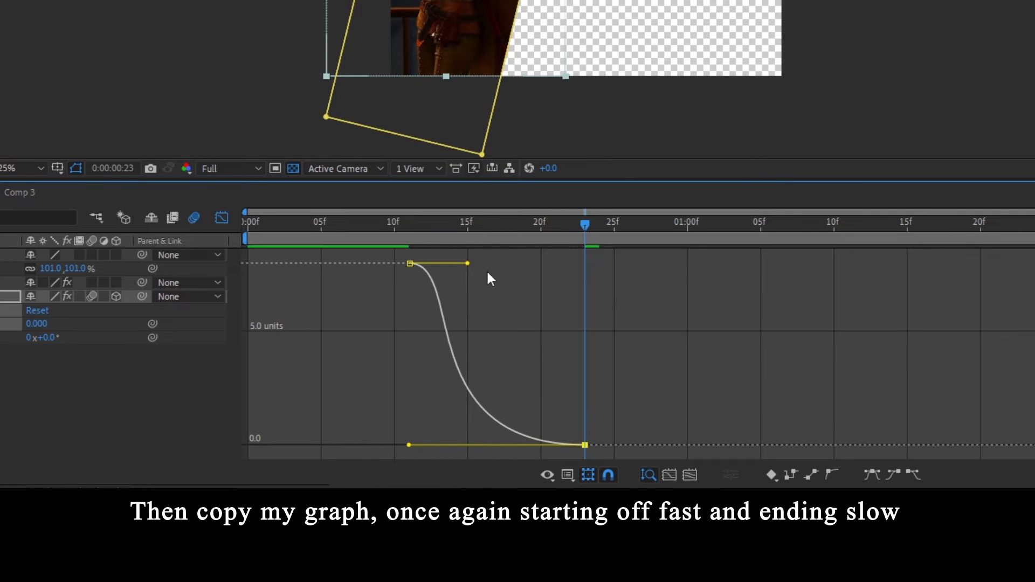
{"action": "left_click_drag", "start_coordinate": [467, 264], "coordinate": [368, 316]}
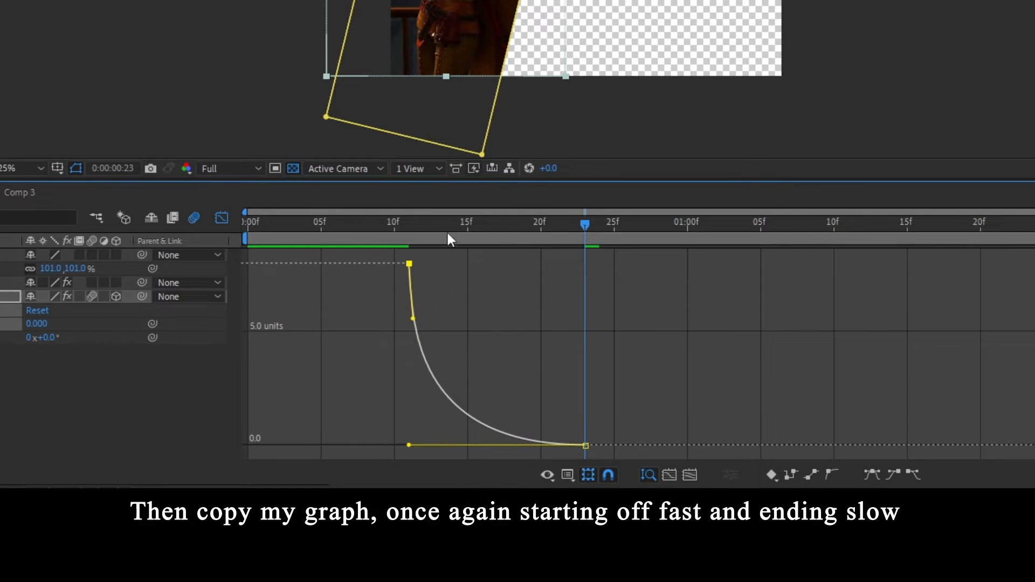
{"action": "left_click_drag", "start_coordinate": [447, 233], "coordinate": [425, 225]}
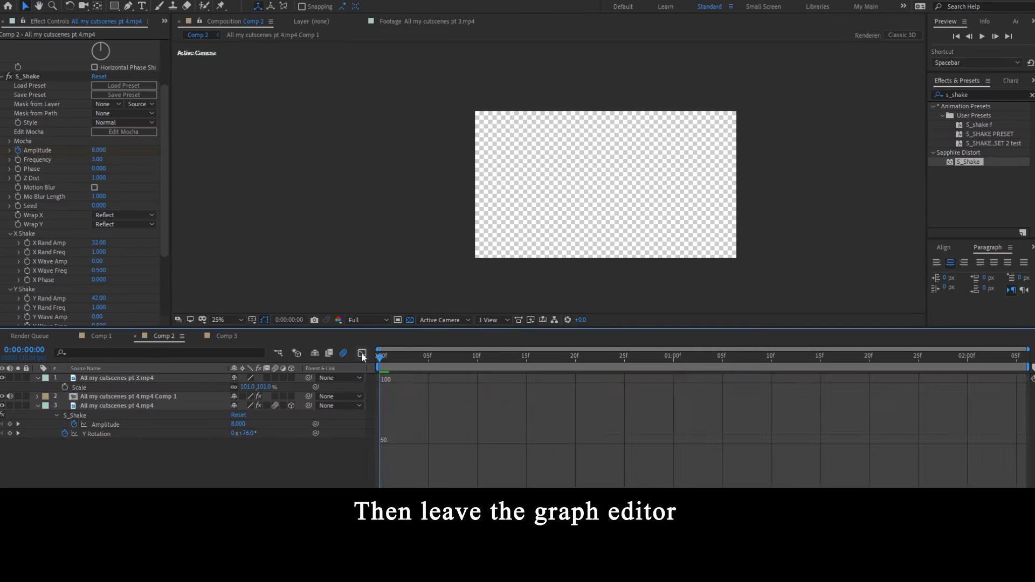
{"action": "left_click", "coordinate": [362, 354]}
Preview the first clip's rotation and shake from frame 11
{"action": "left_click_drag", "start_coordinate": [380, 357], "coordinate": [487, 361]}
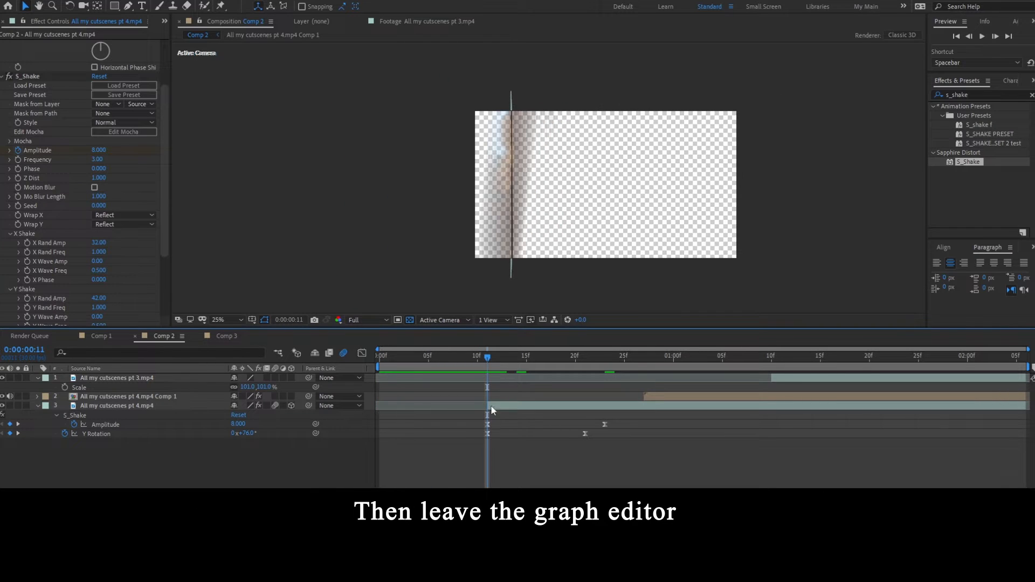
{"action": "mouse_move", "coordinate": [488, 435]}
{"action": "left_mouse_down"}
{"action": "mouse_move", "coordinate": [467, 435]}
{"action": "mouse_move", "coordinate": [487, 434]}
{"action": "left_mouse_up"}
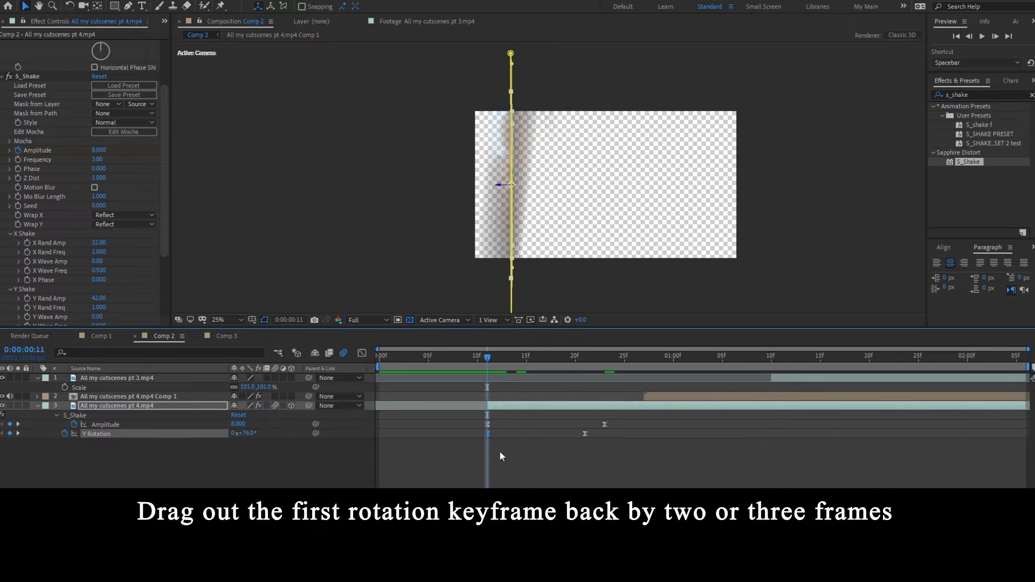
{"action": "left_click", "coordinate": [499, 451]}
{"action": "key", "text": "space"}
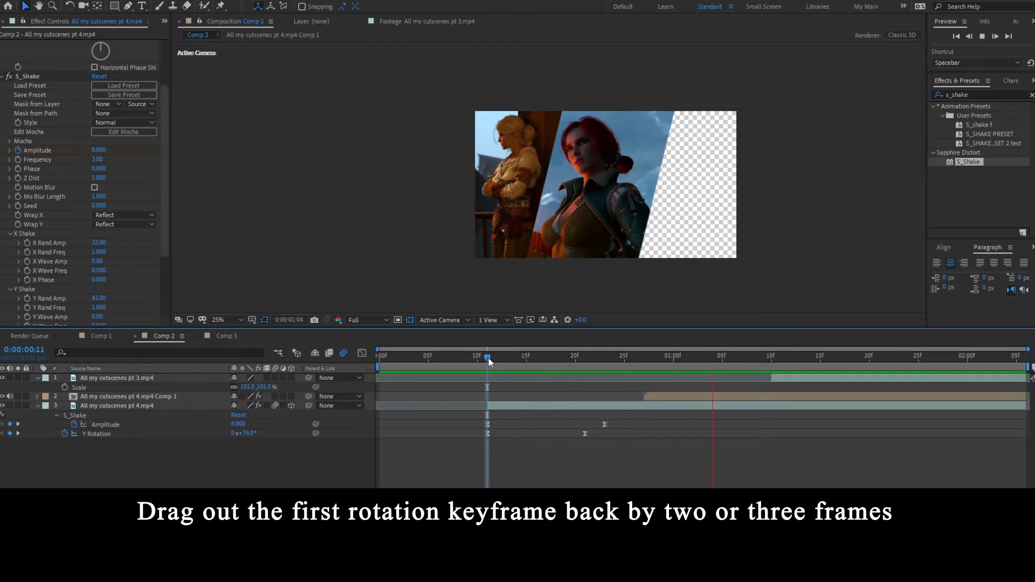
{"action": "key", "text": "space"}
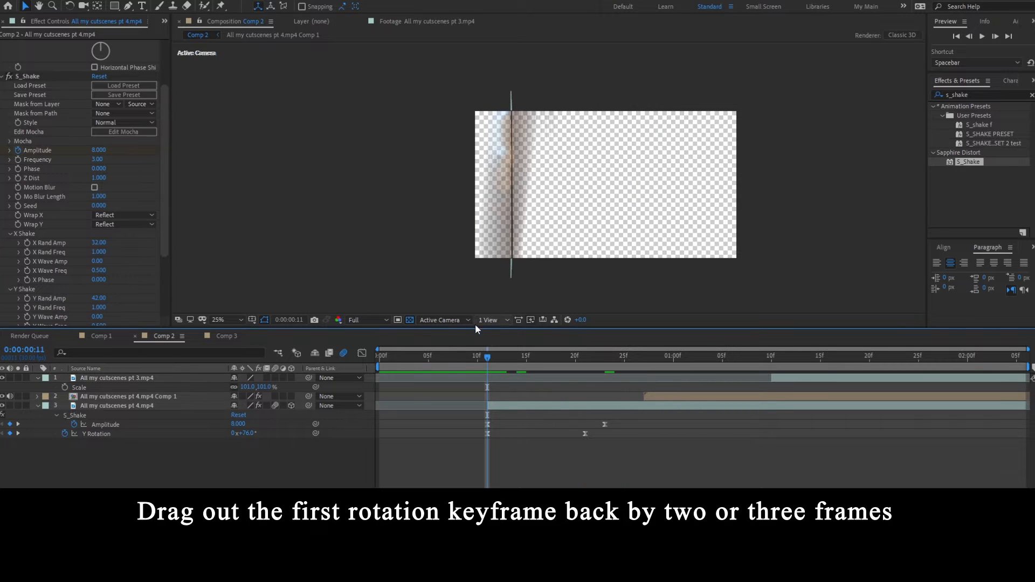
Move the first Y Rotation keyframe three frames earlier, to frame 8
{"action": "mouse_move", "coordinate": [487, 357]}
{"action": "left_mouse_down"}
{"action": "mouse_move", "coordinate": [527, 357]}
{"action": "mouse_move", "coordinate": [495, 361]}
{"action": "left_mouse_up"}
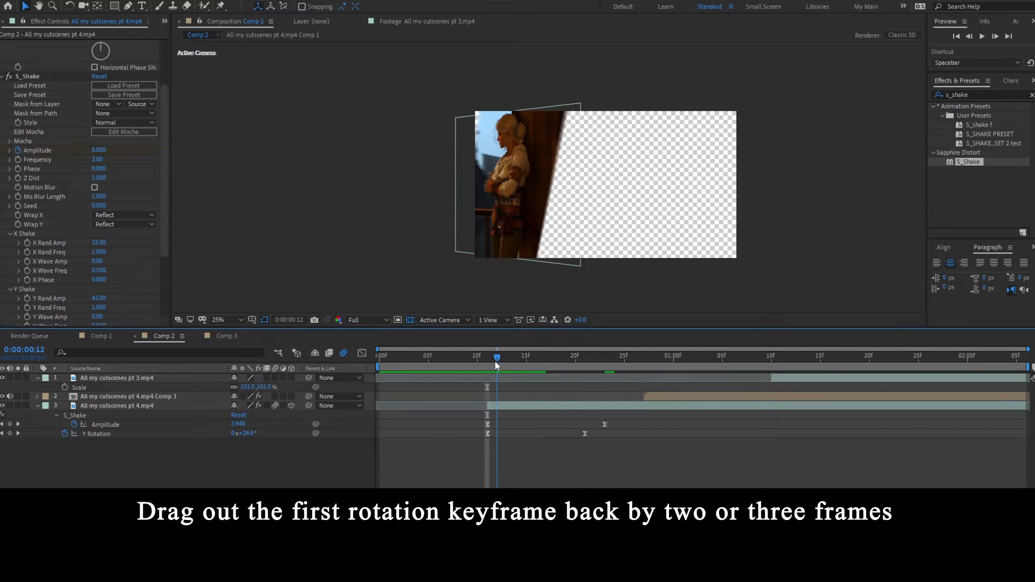
{"action": "left_click_drag", "start_coordinate": [488, 434], "coordinate": [457, 435]}
{"action": "left_click", "coordinate": [484, 358]}
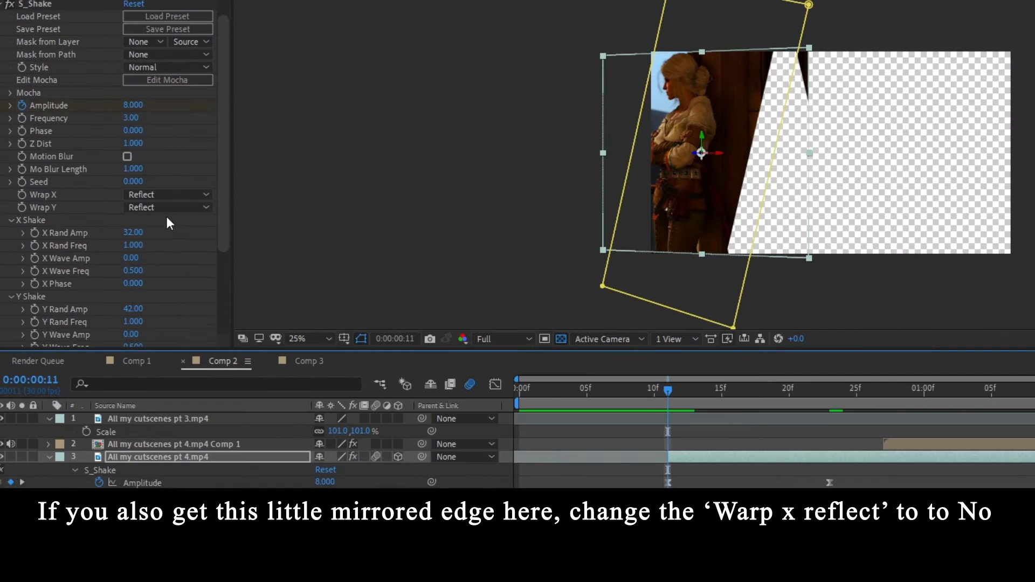
Set S_Shake's Wrap X to No
{"action": "left_click", "coordinate": [168, 208]}
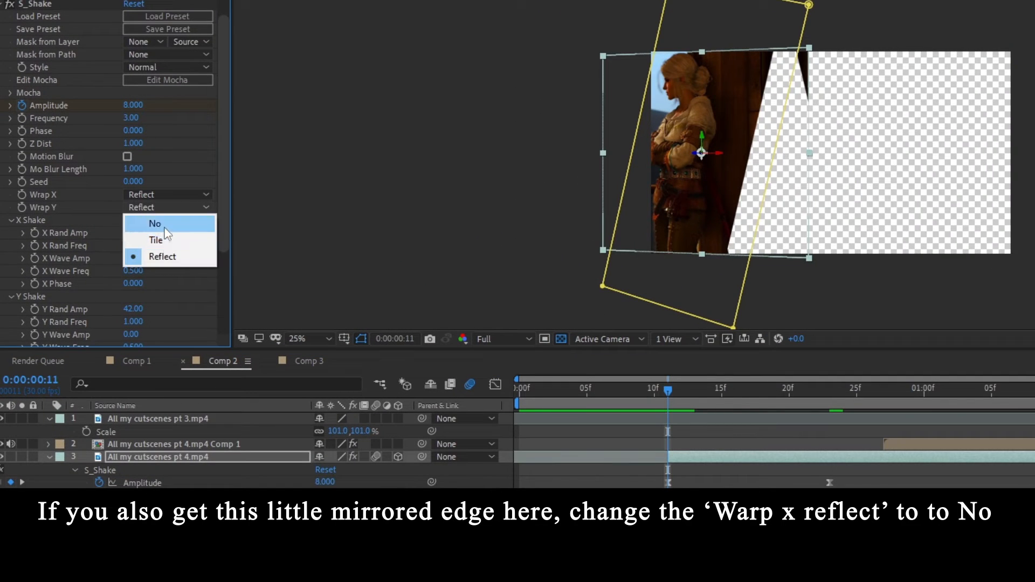
{"action": "left_click", "coordinate": [164, 223]}
{"action": "left_click", "coordinate": [159, 195]}
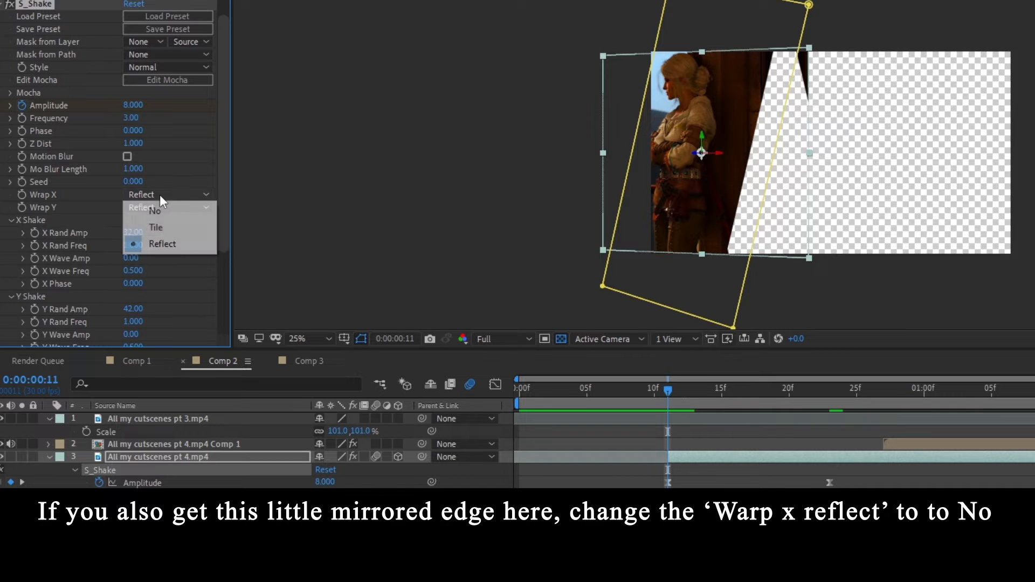
{"action": "left_click", "coordinate": [160, 212]}
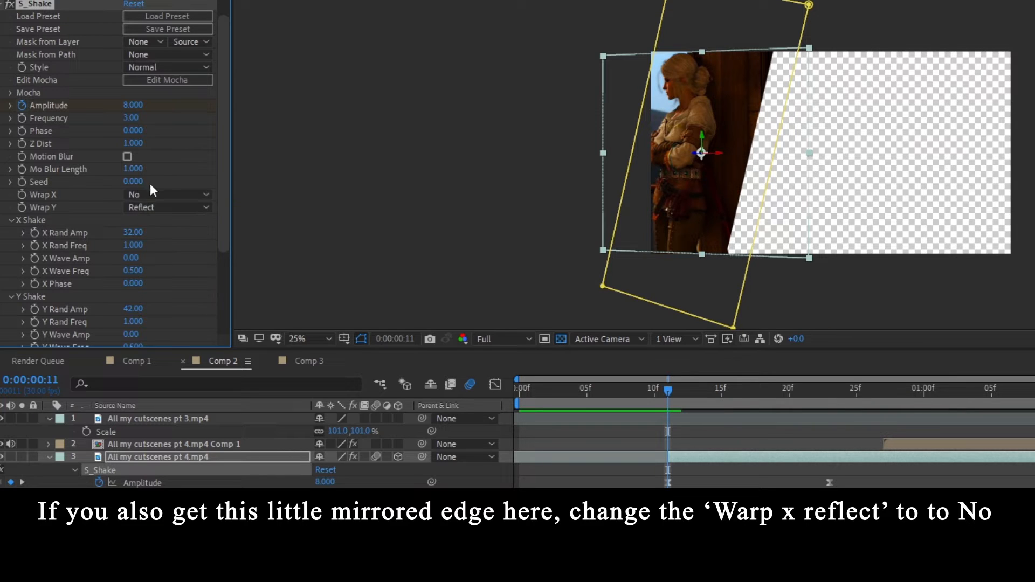
Enable Motion Blur in the first clip's S_Shake effect and preview the animation
{"action": "left_click", "coordinate": [687, 430]}
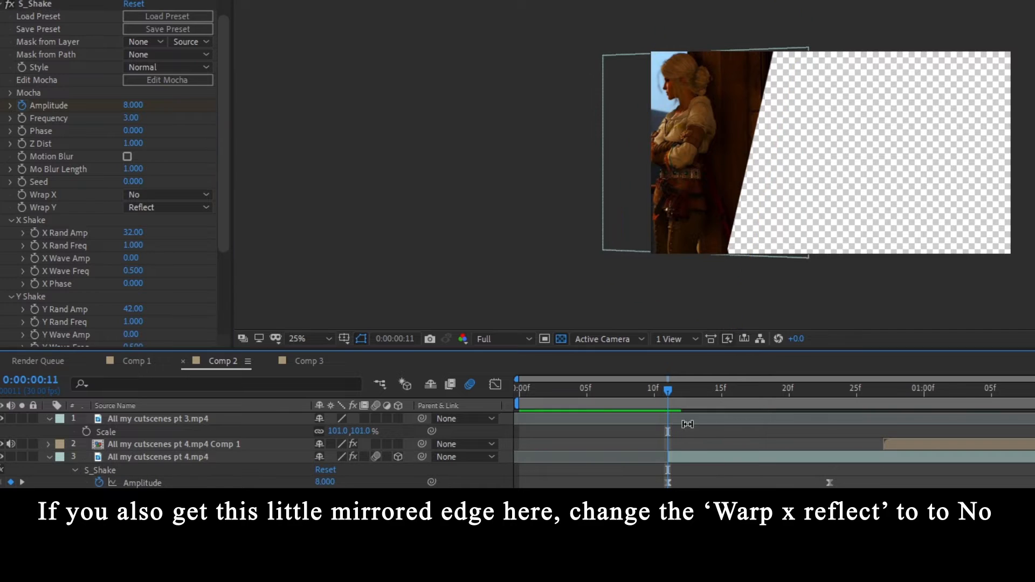
{"action": "left_click_drag", "start_coordinate": [671, 389], "coordinate": [694, 401]}
{"action": "left_click", "coordinate": [132, 156]}
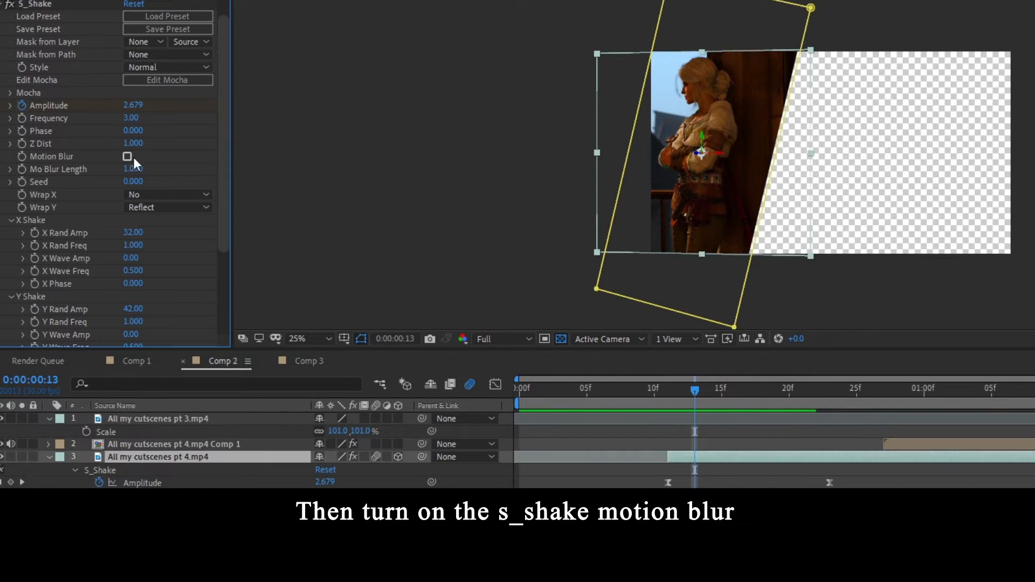
{"action": "left_click", "coordinate": [129, 157]}
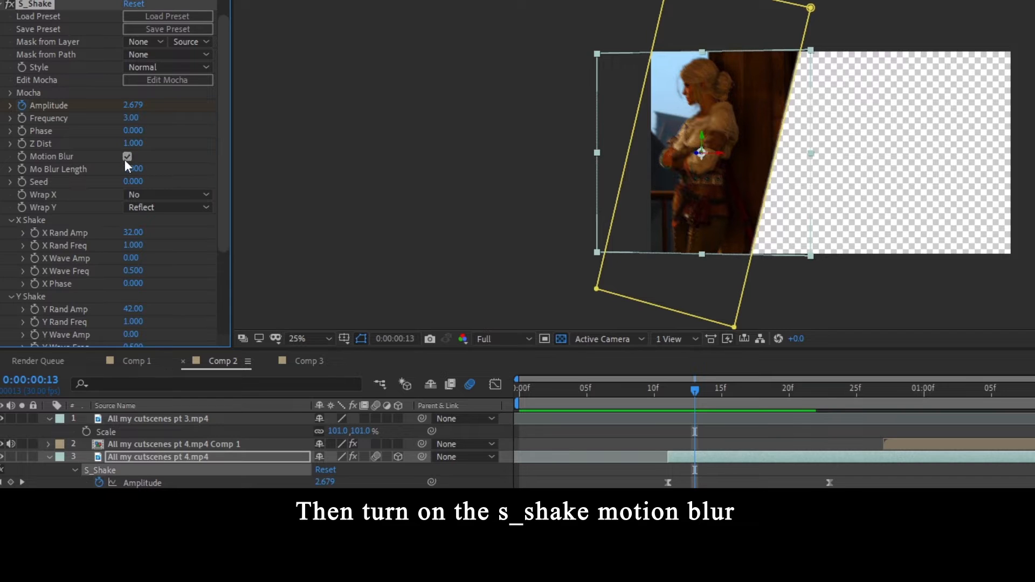
{"action": "left_click", "coordinate": [779, 450]}
{"action": "left_click_drag", "start_coordinate": [691, 389], "coordinate": [480, 396]}
{"action": "key", "text": "space"}
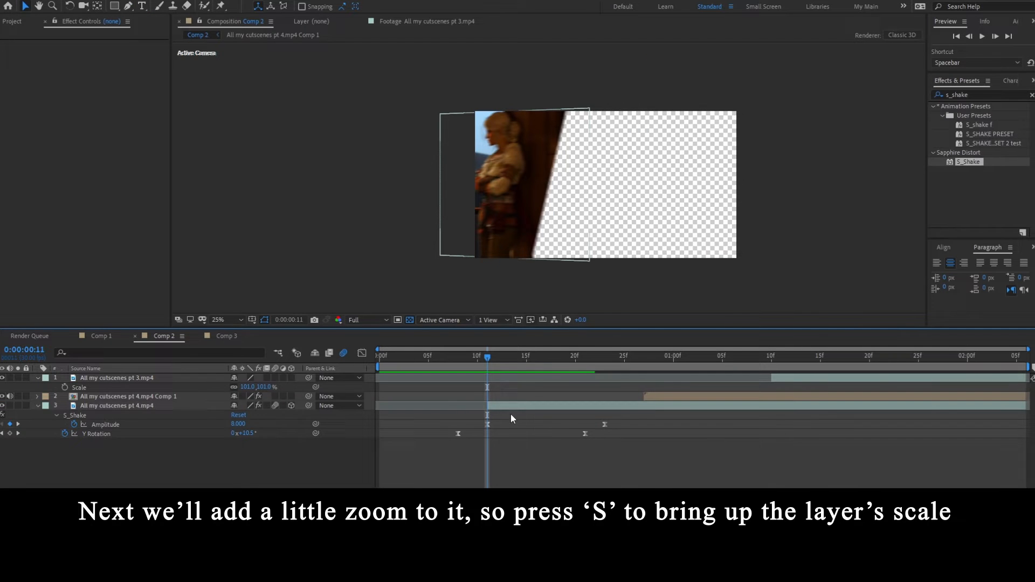
Add Scale keyframes to the first clip at frame 11 and frame 23
{"action": "left_click", "coordinate": [501, 408]}
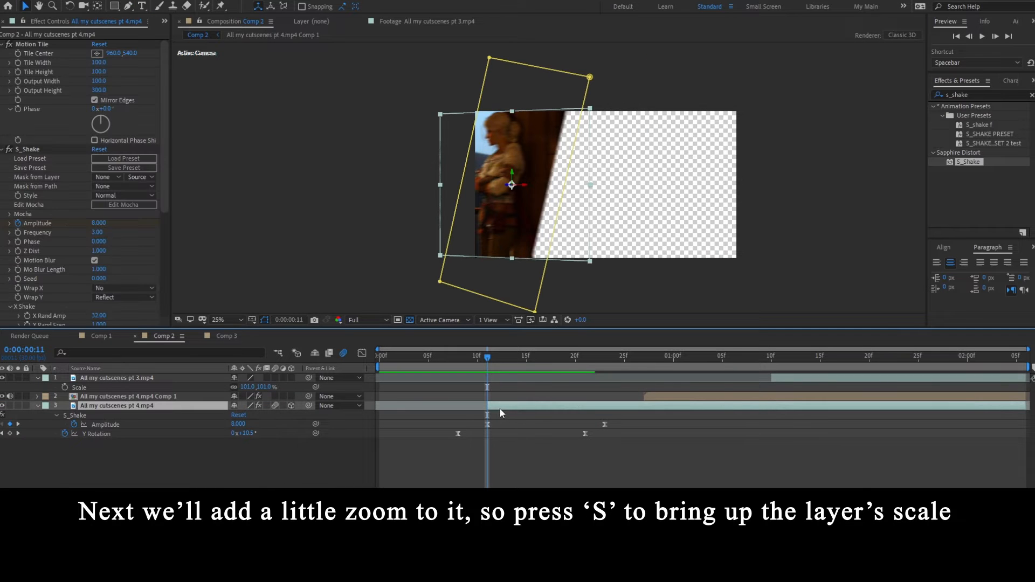
{"action": "key", "text": "s"}
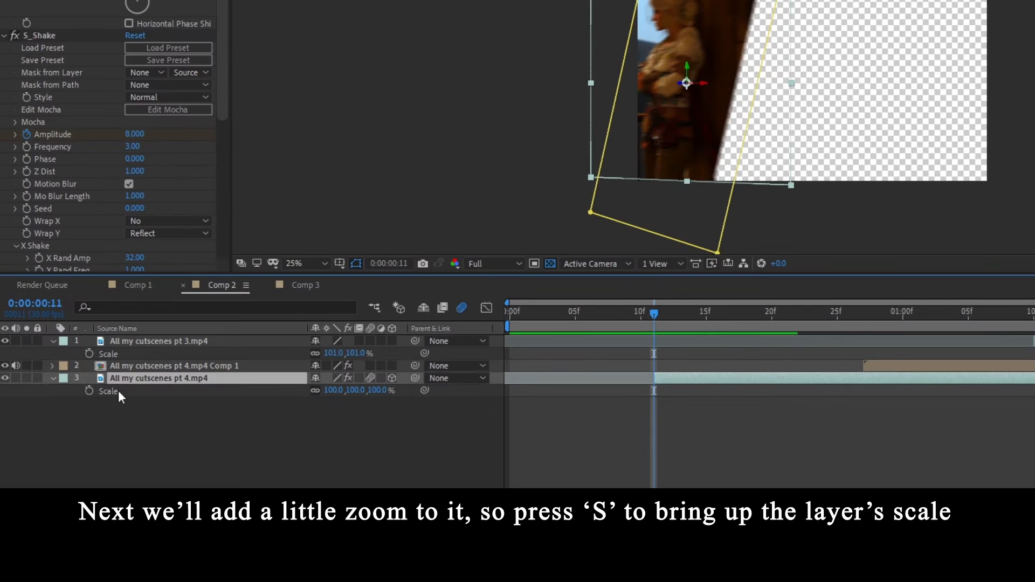
{"action": "left_click", "coordinate": [66, 415]}
{"action": "left_click_drag", "start_coordinate": [700, 320], "coordinate": [778, 318]}
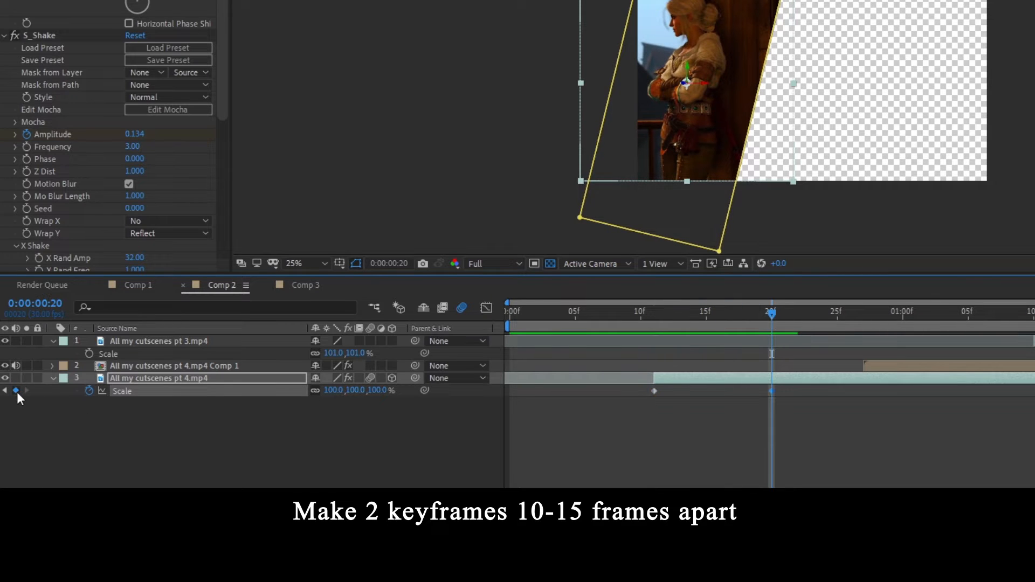
{"action": "left_click_drag", "start_coordinate": [771, 390], "coordinate": [811, 391]}
Set the clip's Scale keyframe at frame 11 to 300%
{"action": "left_click_drag", "start_coordinate": [771, 317], "coordinate": [653, 319]}
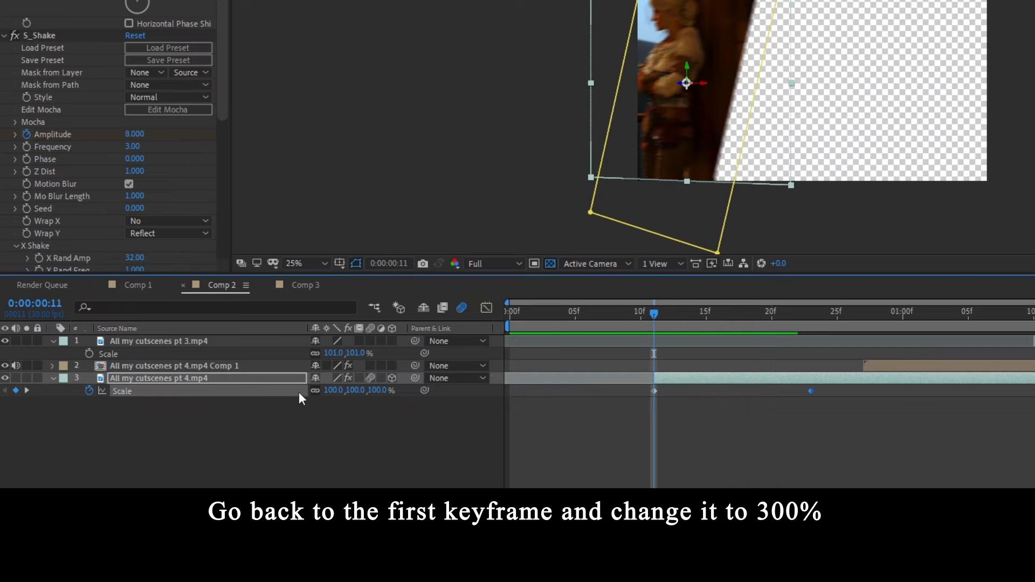
{"action": "left_click", "coordinate": [360, 393]}
{"action": "type", "text": "300"}
{"action": "key", "text": "Return"}
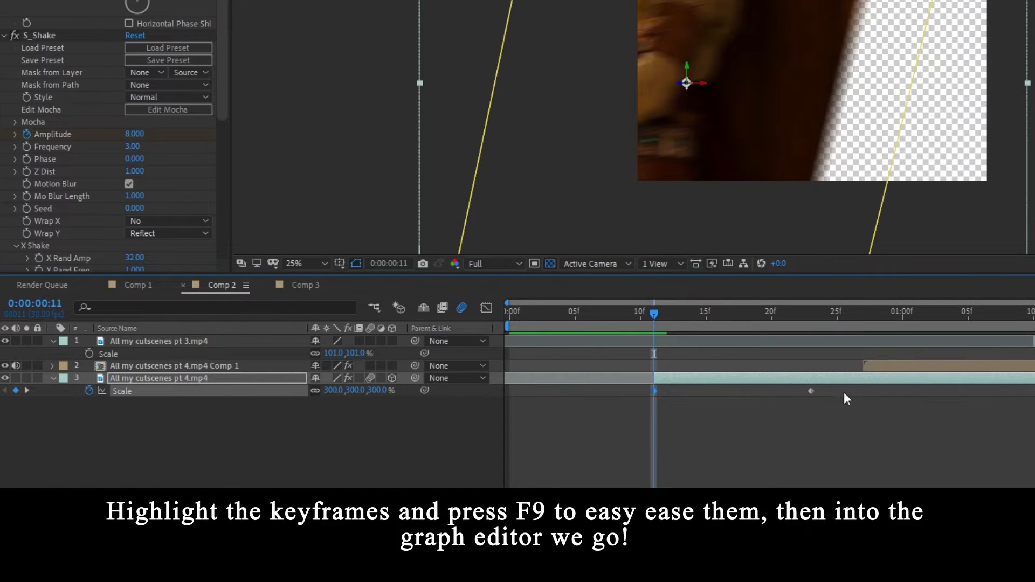
Easy ease the first clip's two Scale keyframes, reshape their graph into a steep drop that levels off, and preview the zoom
{"action": "left_click_drag", "start_coordinate": [843, 390], "coordinate": [647, 414]}
{"action": "left_click", "coordinate": [486, 307]}
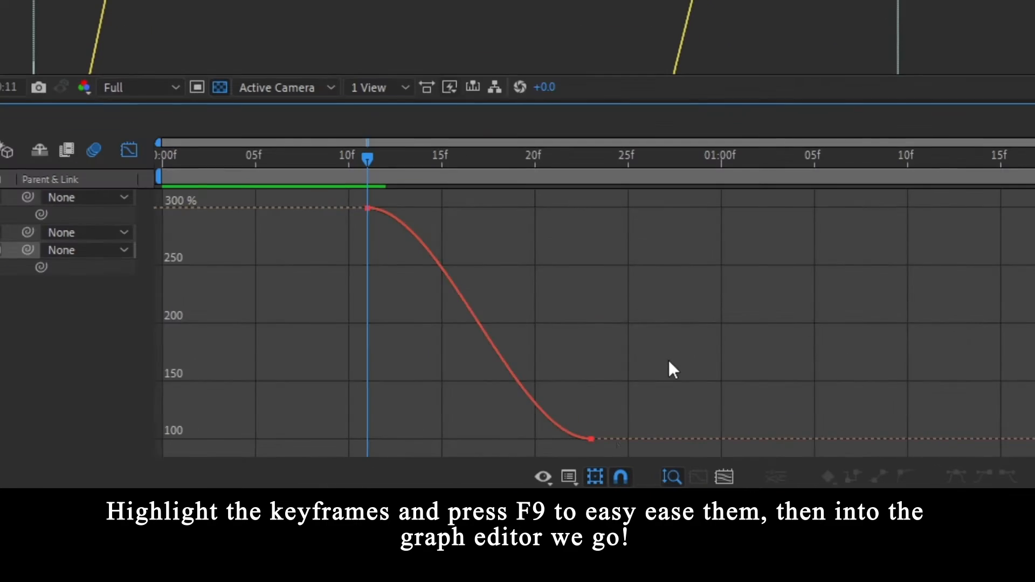
{"action": "left_click_drag", "start_coordinate": [866, 455], "coordinate": [766, 513]}
{"action": "left_click_drag", "start_coordinate": [516, 439], "coordinate": [316, 432]}
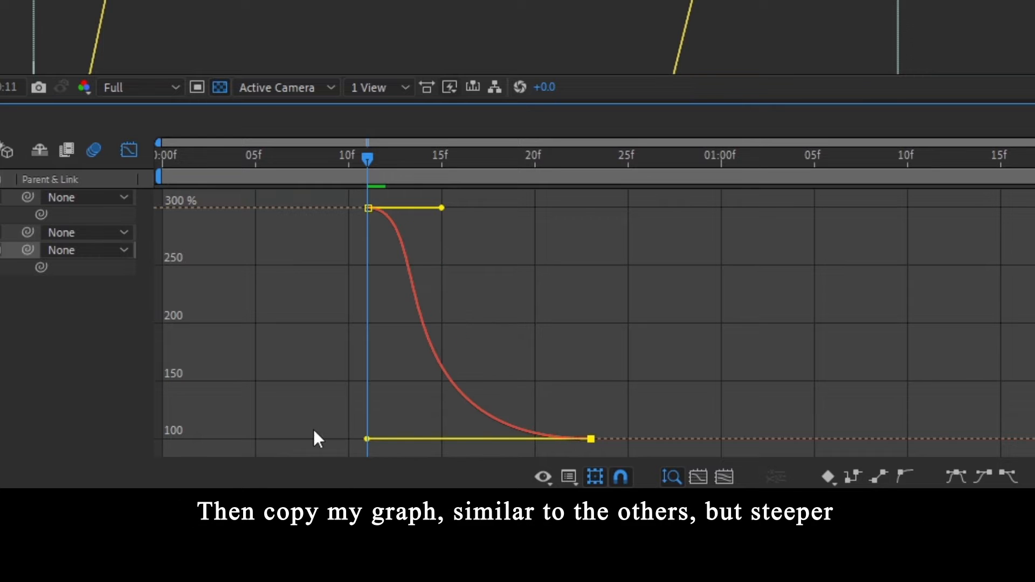
{"action": "left_click_drag", "start_coordinate": [441, 207], "coordinate": [279, 419]}
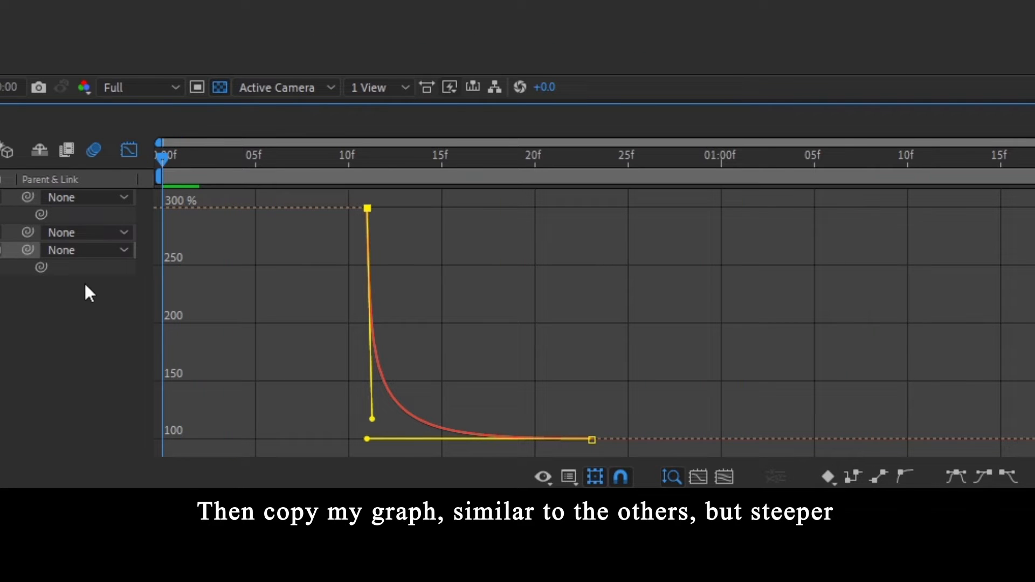
{"action": "left_click", "coordinate": [86, 283]}
{"action": "key", "text": "space"}
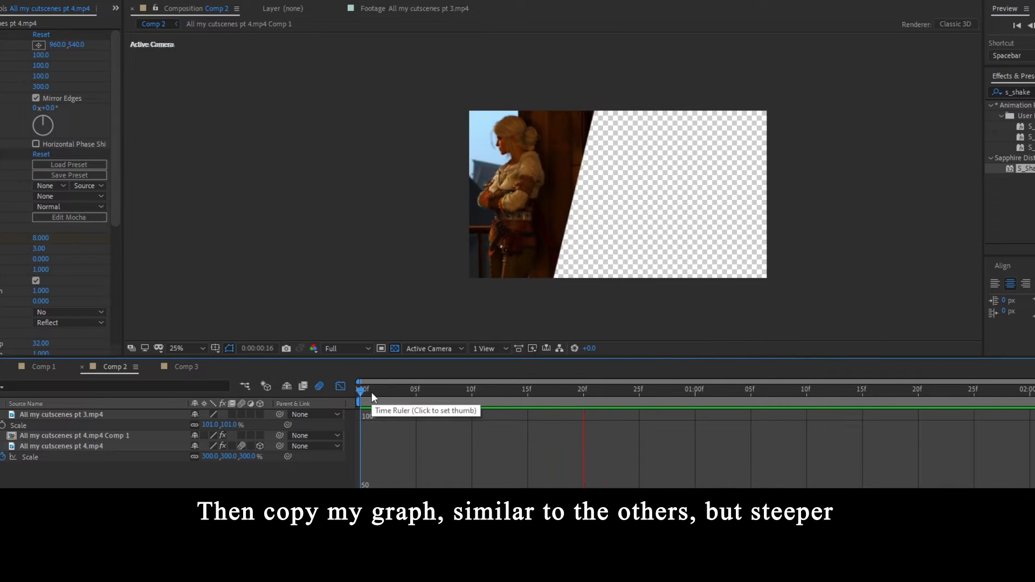
{"action": "key", "text": "space"}
Steepen the Scale curve further by extending the frame 11 keyframe's handle down to about the 100% level, and preview the result
{"action": "left_click", "coordinate": [340, 386]}
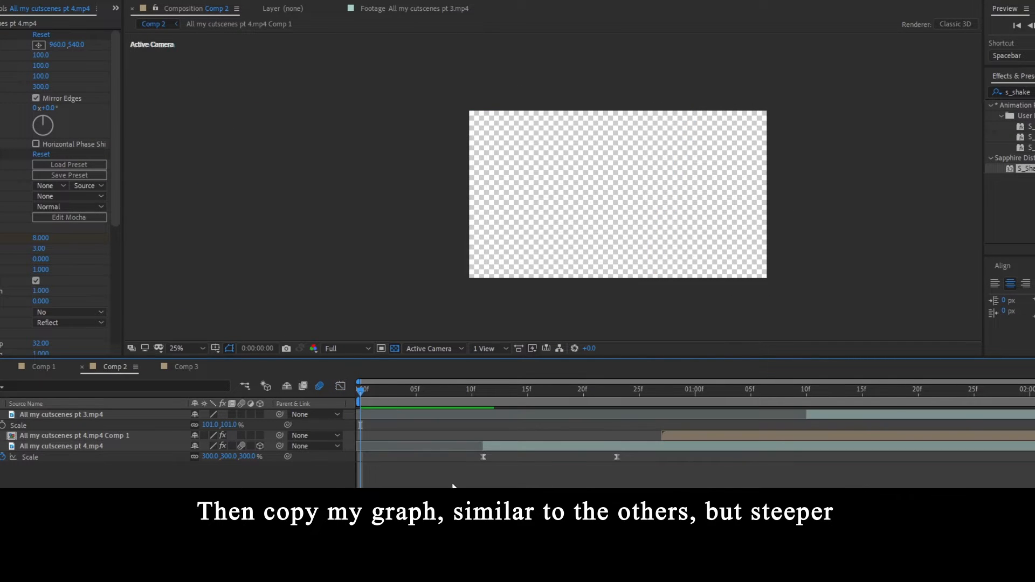
{"action": "left_click", "coordinate": [190, 456]}
{"action": "left_click", "coordinate": [340, 386]}
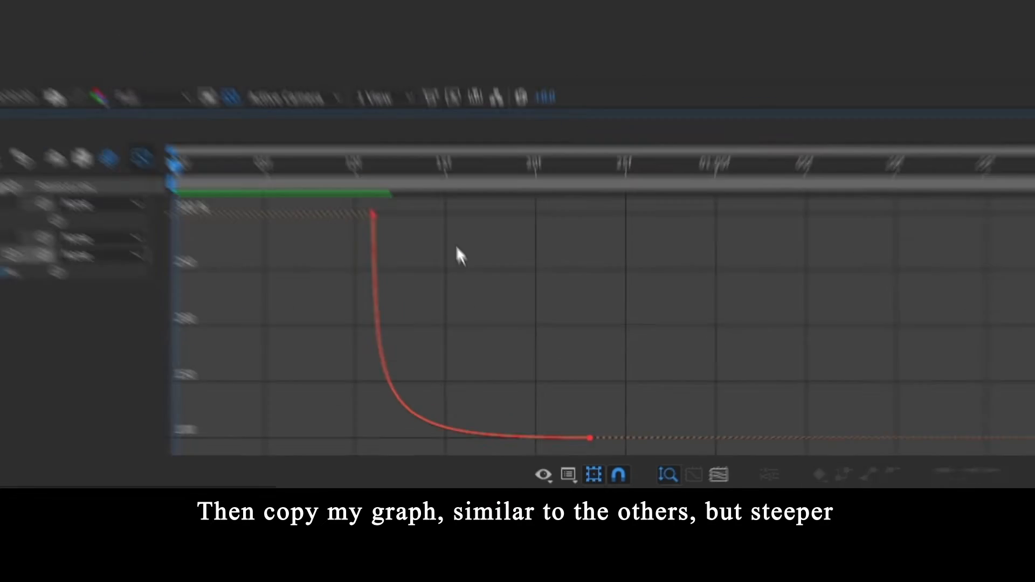
{"action": "left_click_drag", "start_coordinate": [370, 414], "coordinate": [360, 433]}
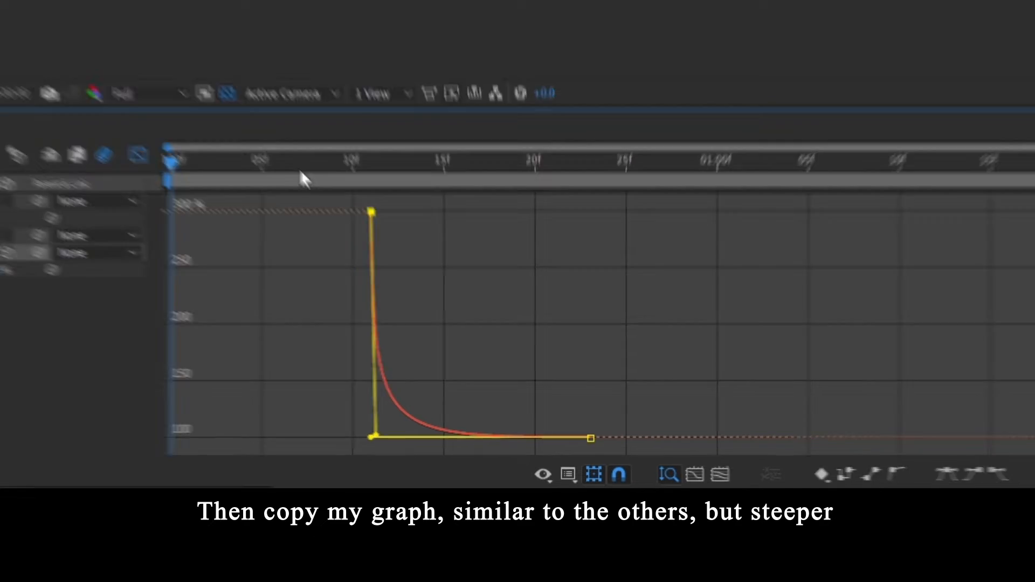
{"action": "key", "text": "space"}
{"action": "key", "text": "space"}
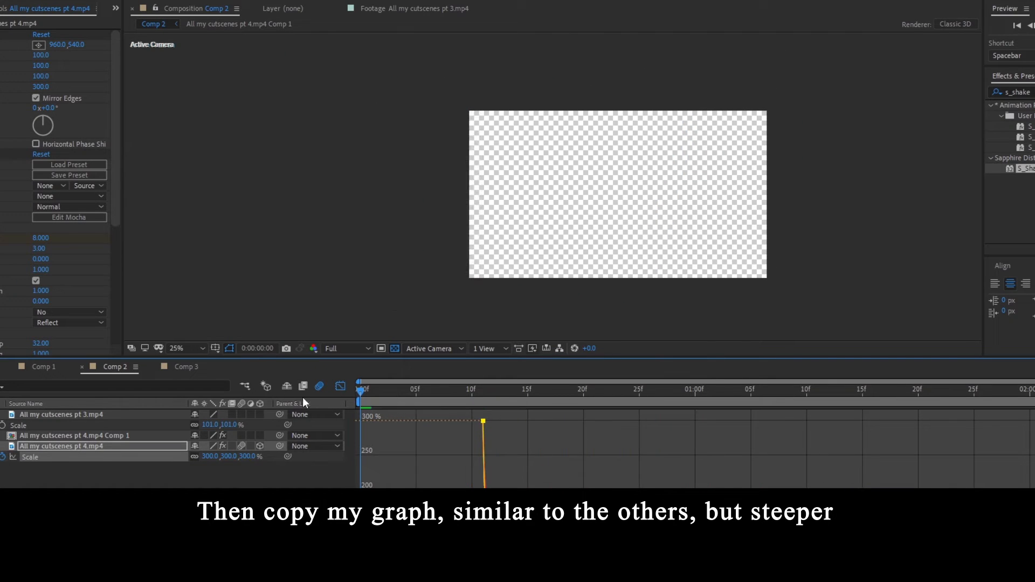
{"action": "left_click", "coordinate": [156, 221]}
{"action": "left_click", "coordinate": [469, 390]}
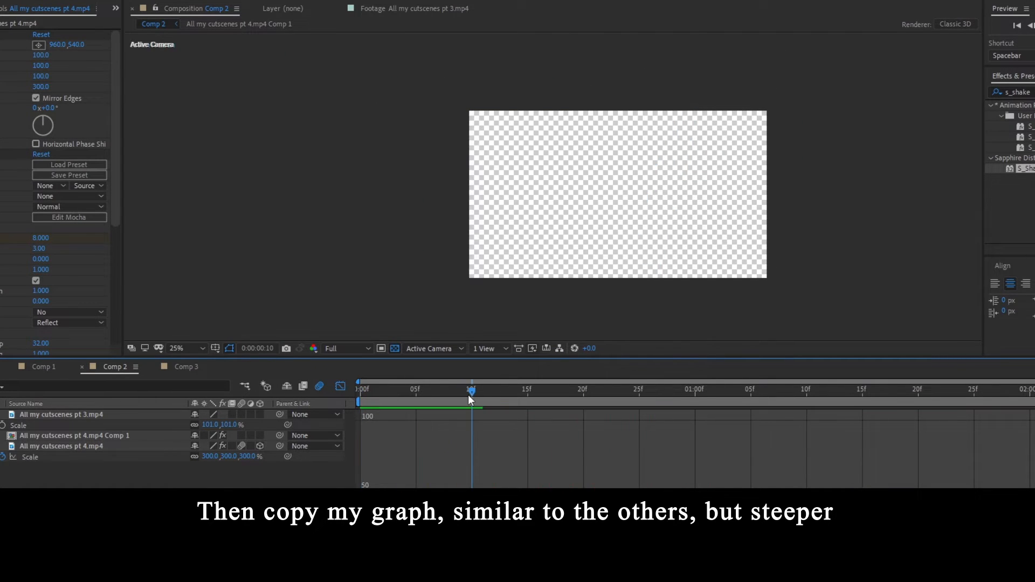
Reveal the first clip's animated properties and move the last S_Shake Amplitude keyframe to frame 28
{"action": "key", "text": "shift+F3"}
{"action": "left_click", "coordinate": [502, 445]}
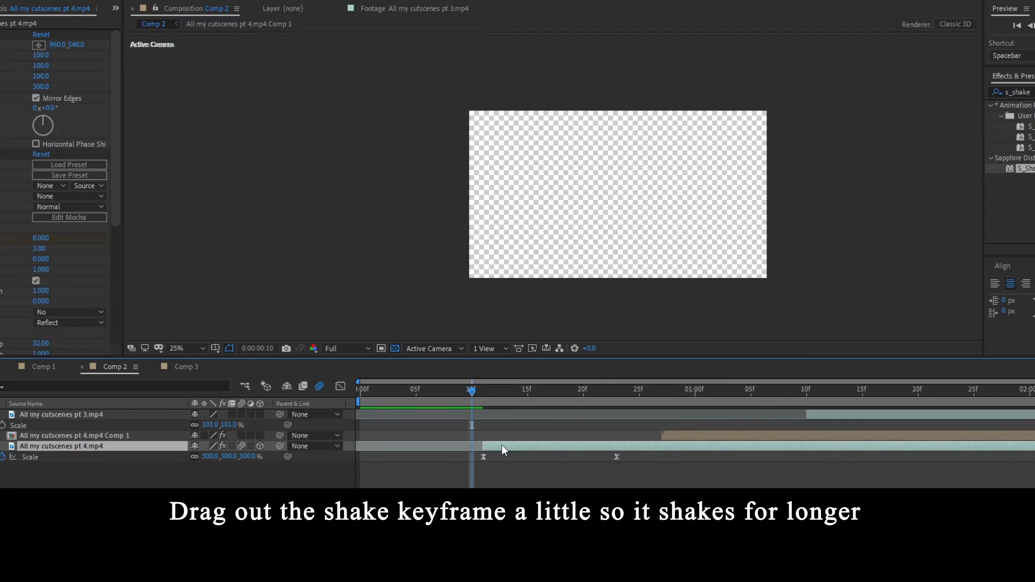
{"action": "key", "text": "u"}
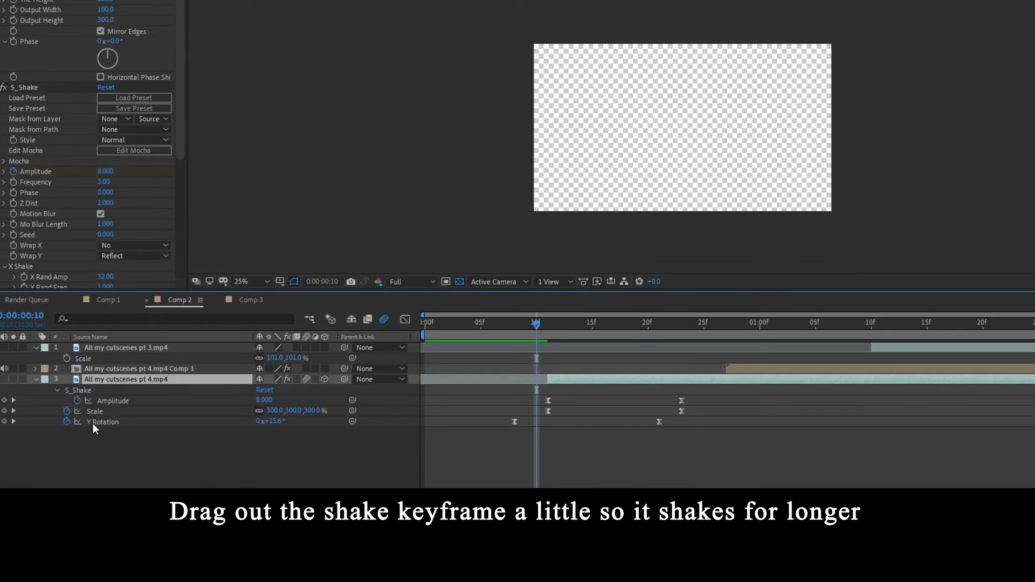
{"action": "left_click", "coordinate": [123, 403]}
{"action": "left_click_drag", "start_coordinate": [637, 322], "coordinate": [681, 326]}
{"action": "left_click", "coordinate": [732, 453]}
{"action": "left_click_drag", "start_coordinate": [682, 400], "coordinate": [736, 403]}
Slightly shorten the ease handle of the last Amplitude keyframe in the graph and preview the longer shake
{"action": "left_click", "coordinate": [404, 319]}
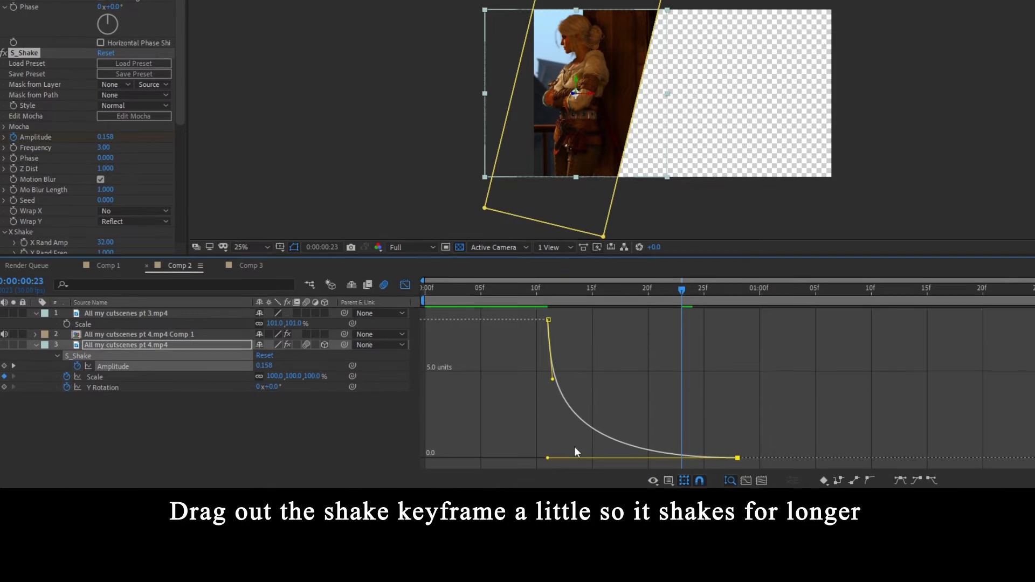
{"action": "left_click_drag", "start_coordinate": [546, 458], "coordinate": [571, 458]}
{"action": "left_click_drag", "start_coordinate": [639, 296], "coordinate": [399, 300]}
{"action": "key", "text": "space"}
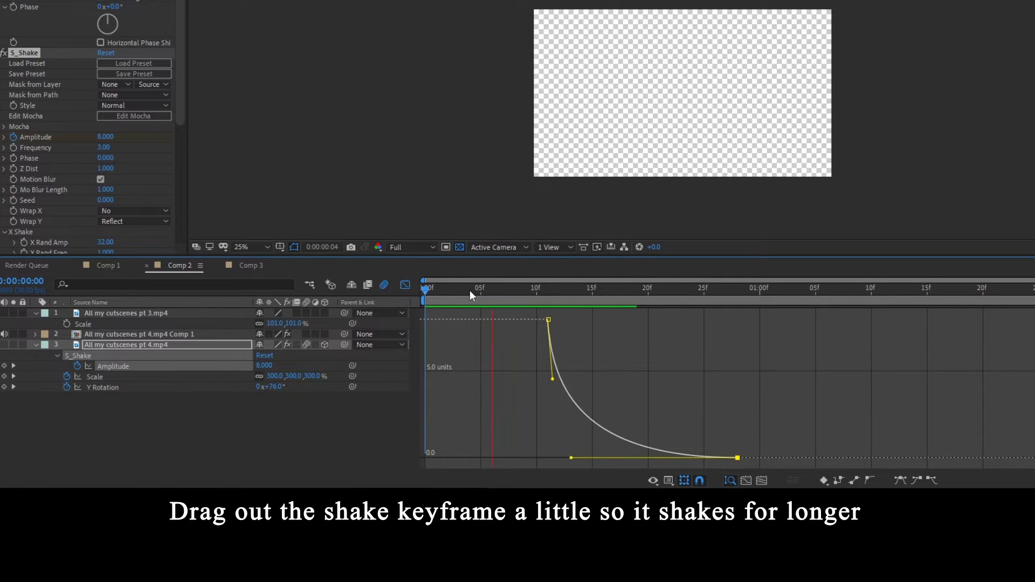
{"action": "key", "text": "space"}
{"action": "left_click", "coordinate": [355, 418]}
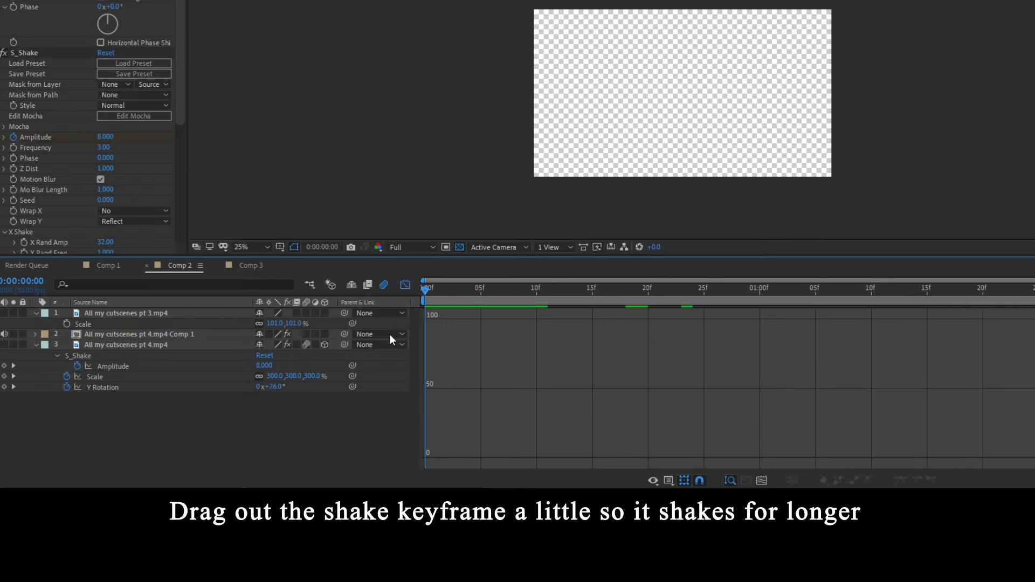
{"action": "key", "text": "space"}
{"action": "key", "text": "space"}
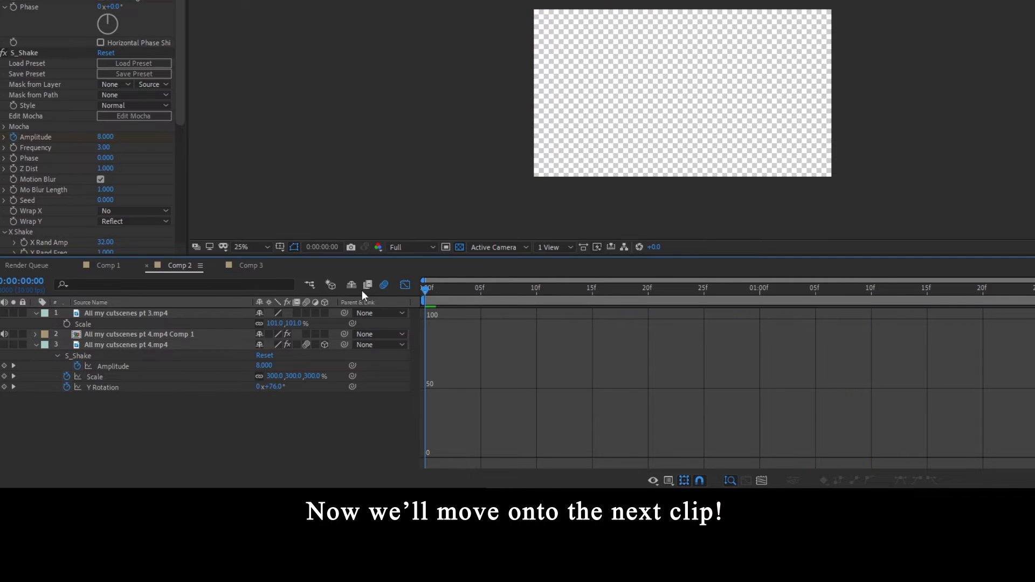
{"action": "left_click", "coordinate": [405, 284]}
{"action": "key", "text": "space"}
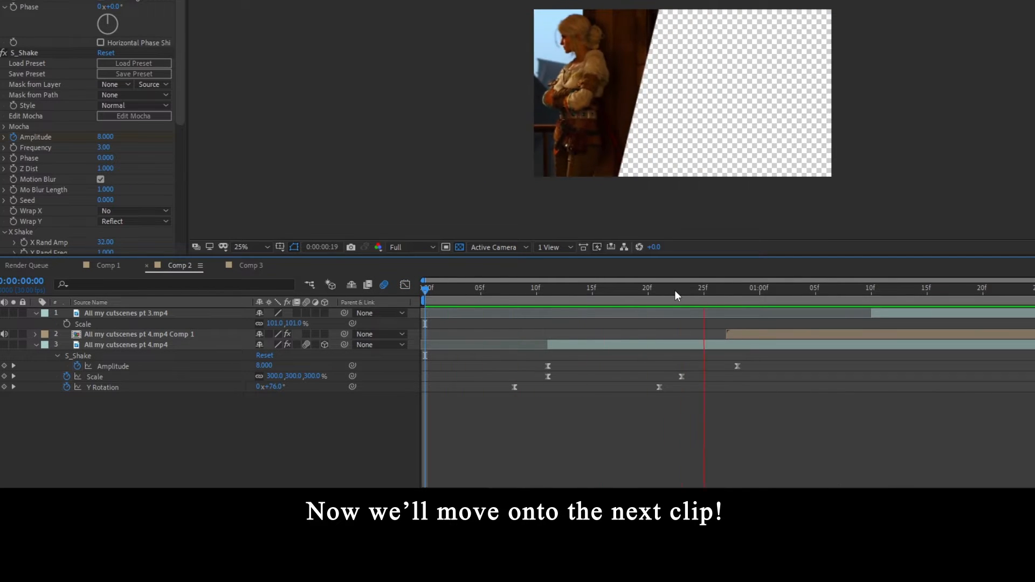
Go to frame 27 and move the second clip's anchor point to the middle of its visible section
{"action": "left_click", "coordinate": [681, 290]}
{"action": "left_click_drag", "start_coordinate": [691, 290], "coordinate": [717, 290]}
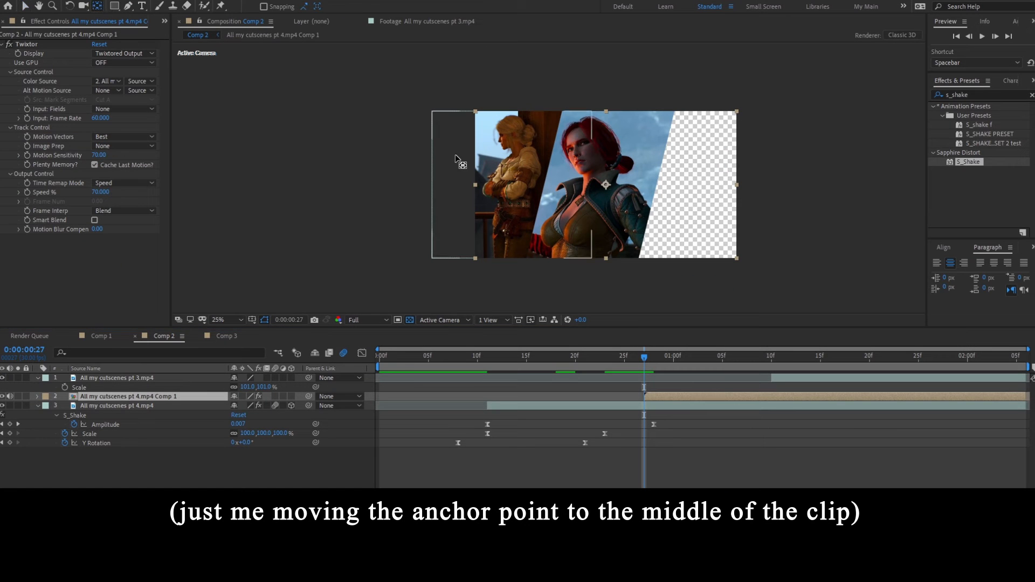
{"action": "left_click_drag", "start_coordinate": [605, 187], "coordinate": [588, 188]}
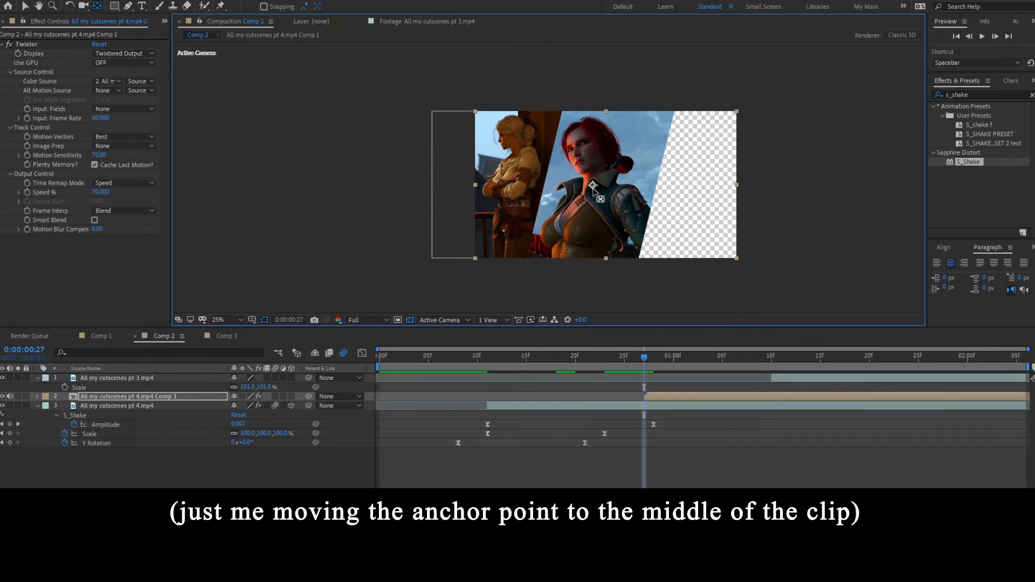
{"action": "left_click", "coordinate": [653, 397]}
{"action": "key", "text": "v"}
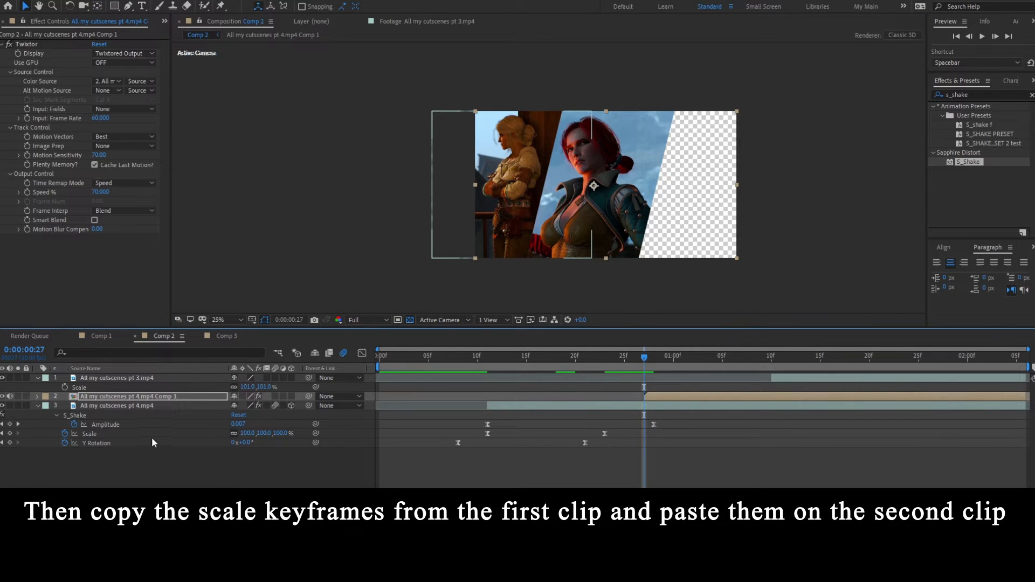
Copy the first clip's Scale keyframes onto the second clip, starting at frame 27
{"action": "left_click", "coordinate": [115, 434]}
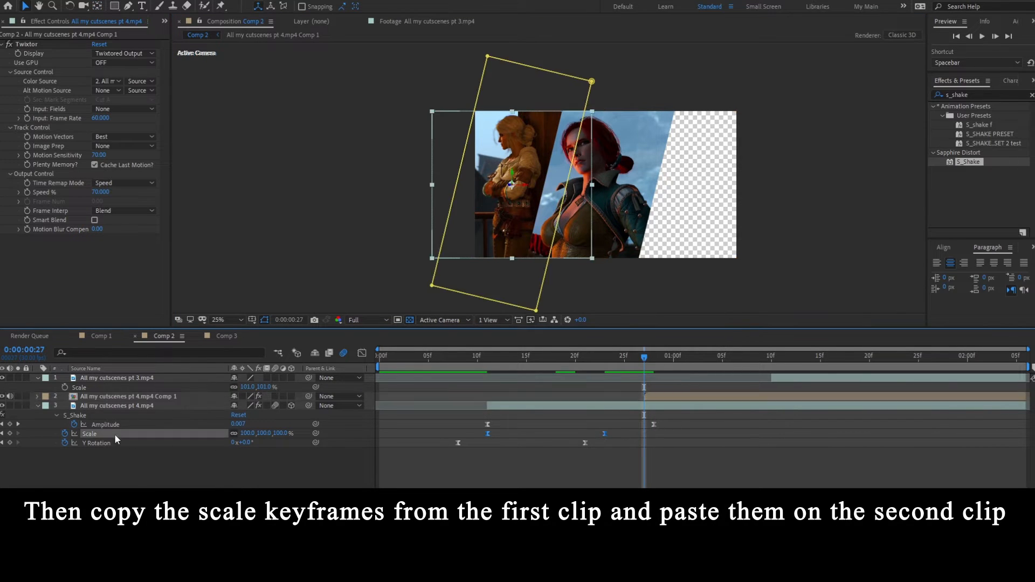
{"action": "left_click", "coordinate": [701, 396]}
{"action": "key", "text": "ctrl+v"}
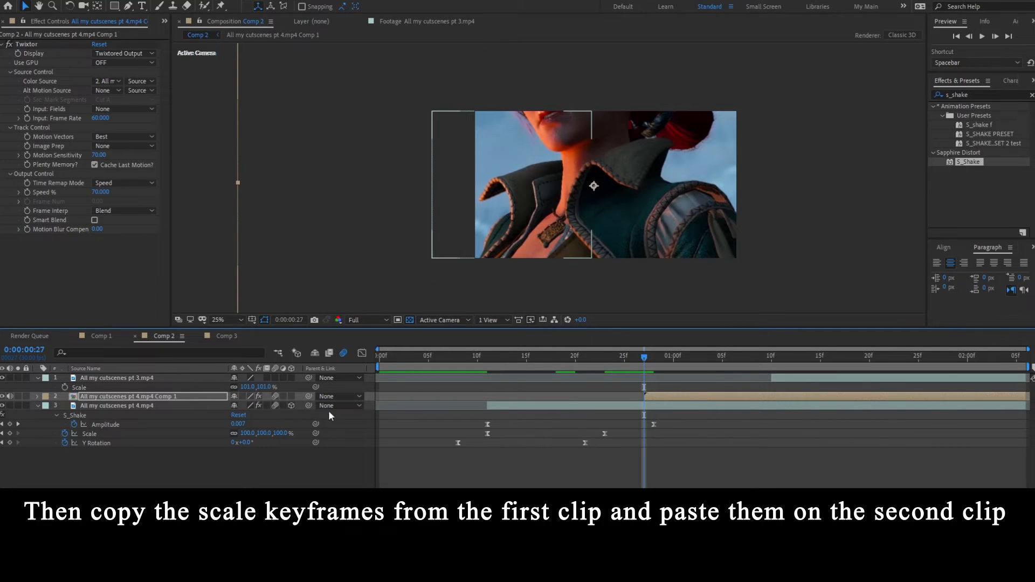
Copy the whole S_Shake effect from the first clip onto the second clip at frame 27 and preview from the start
{"action": "left_click", "coordinate": [115, 425]}
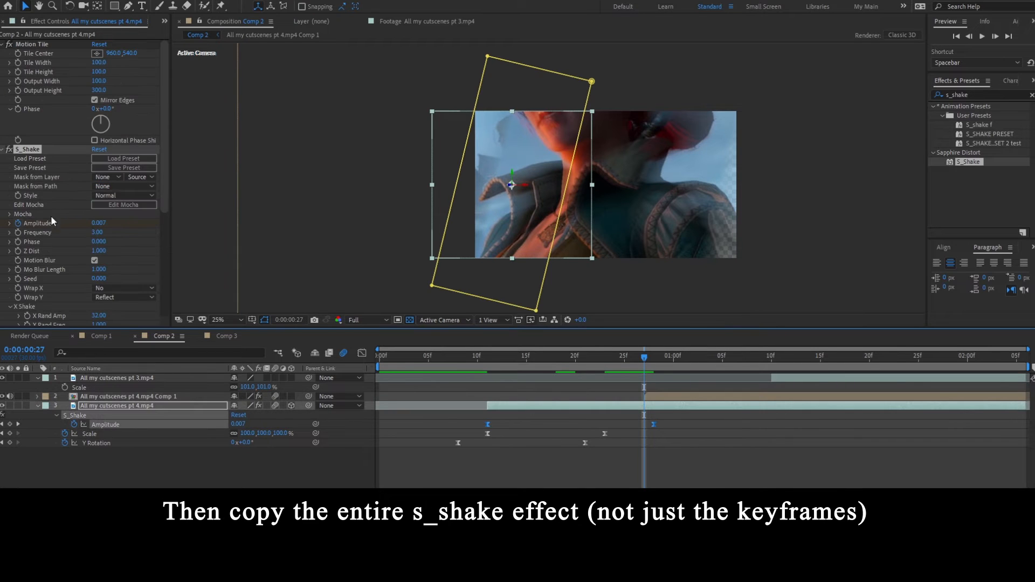
{"action": "left_click", "coordinate": [34, 152]}
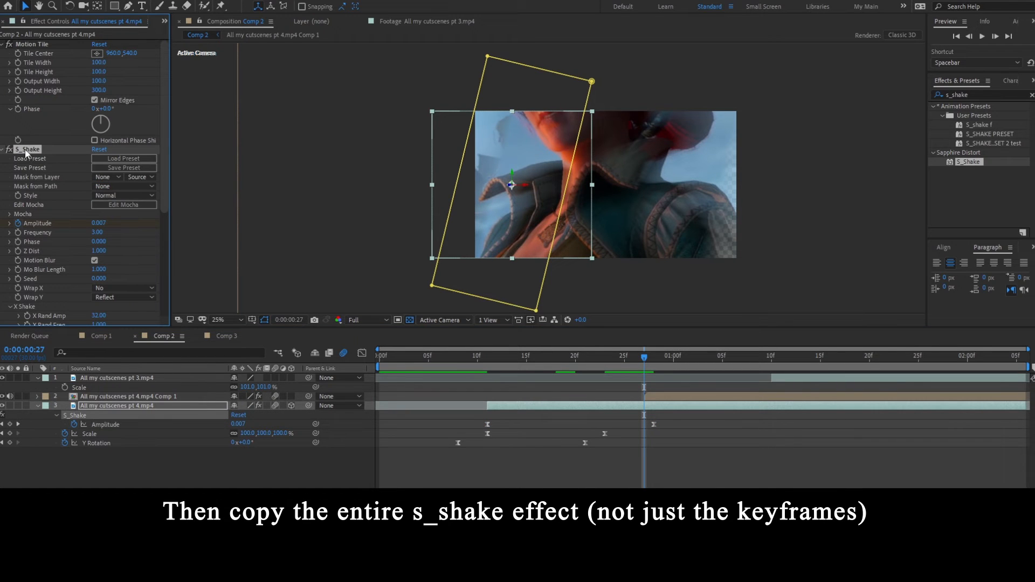
{"action": "left_click", "coordinate": [674, 400]}
{"action": "key", "text": "ctrl+v"}
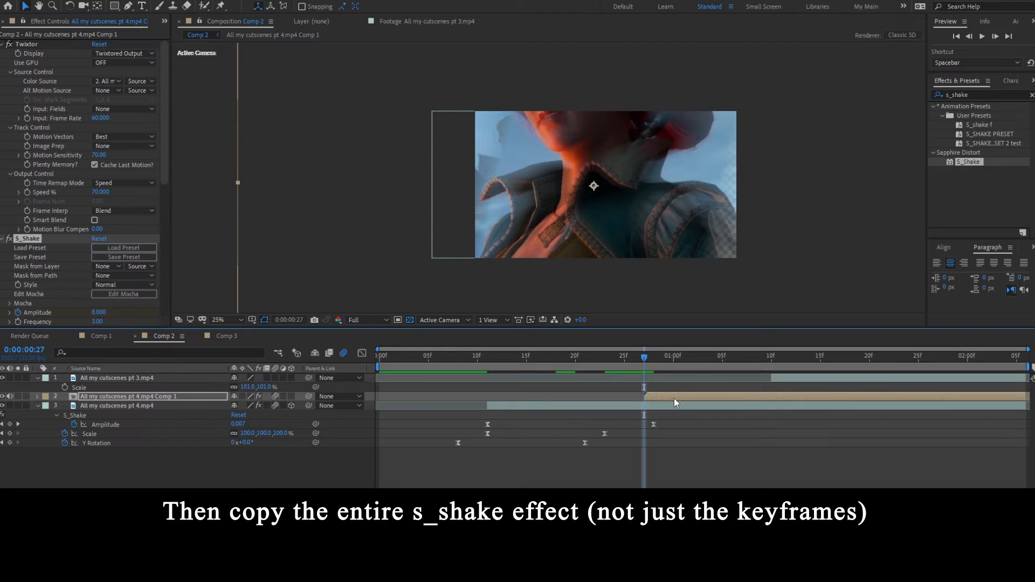
{"action": "left_click_drag", "start_coordinate": [644, 360], "coordinate": [347, 380]}
{"action": "left_click", "coordinate": [428, 477]}
{"action": "key", "text": "space"}
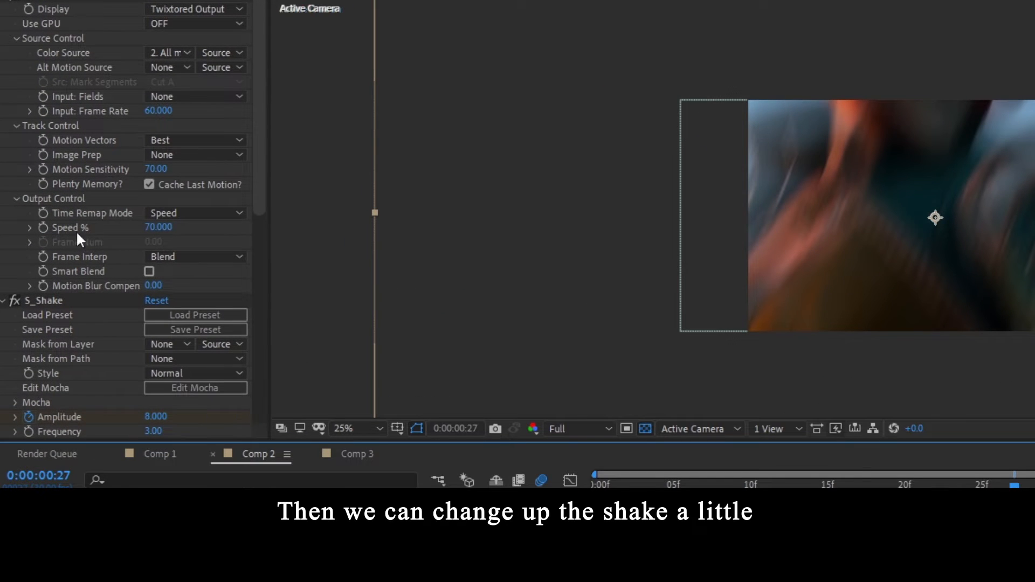
Set Z Rand Amp to 10 in the second clip's S_Shake effect and preview the shake
{"action": "scroll", "coordinate": [28, 219], "scroll_direction": "down", "scroll_amount": 10}
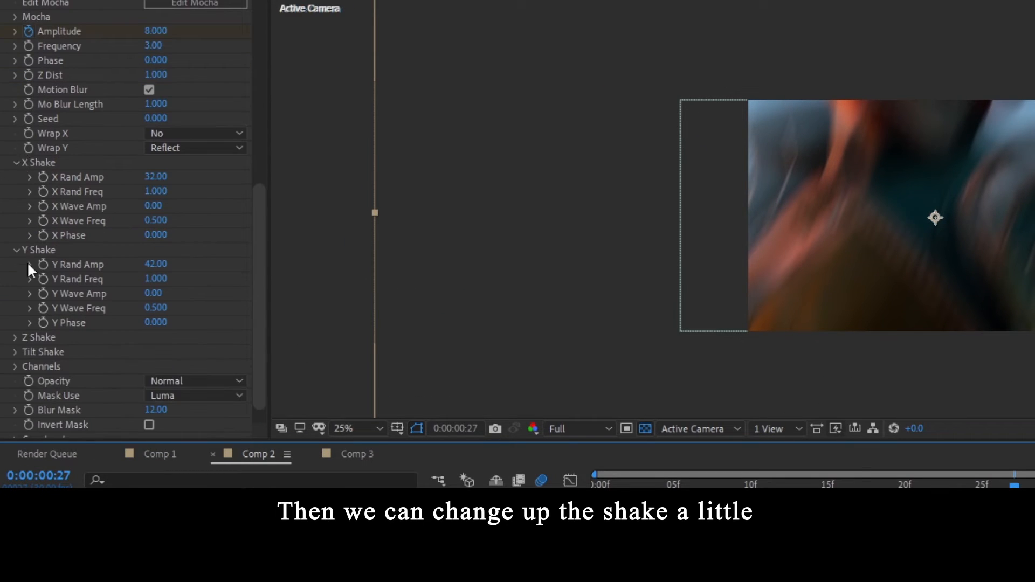
{"action": "left_click", "coordinate": [15, 338]}
{"action": "scroll", "coordinate": [81, 289], "scroll_direction": "down", "scroll_amount": 2}
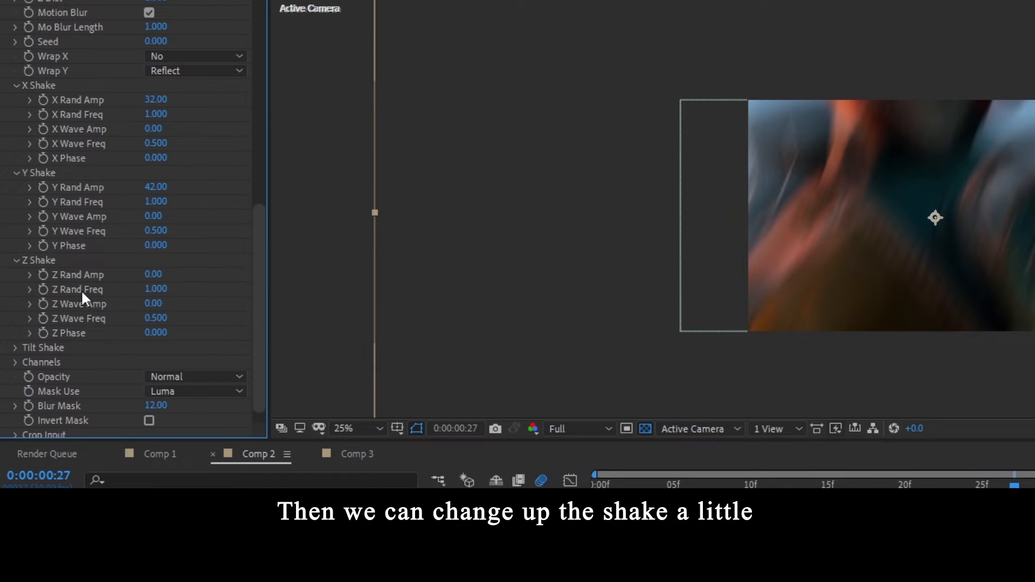
{"action": "left_click", "coordinate": [152, 274]}
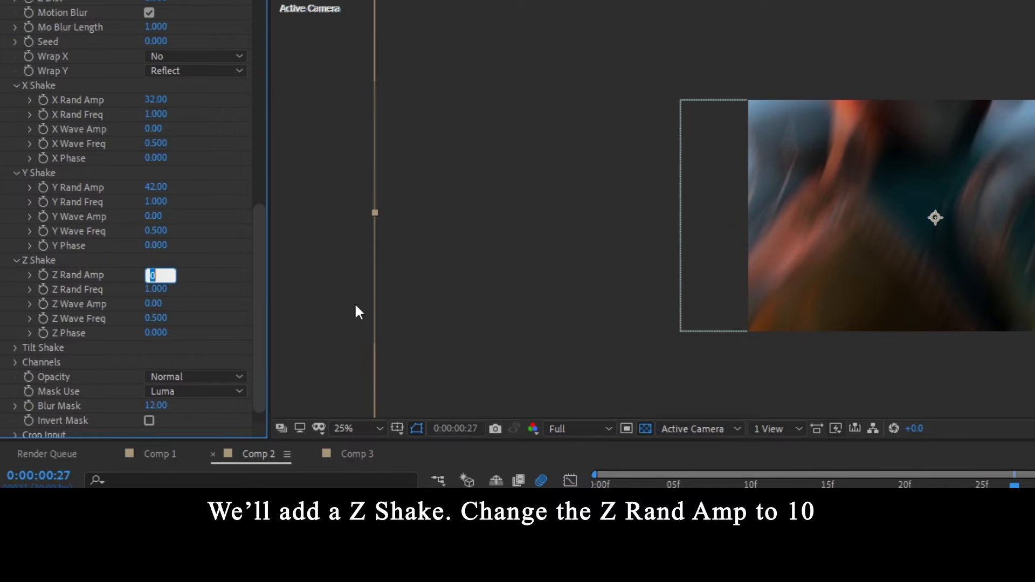
{"action": "type", "text": "10"}
{"action": "key", "text": "Return"}
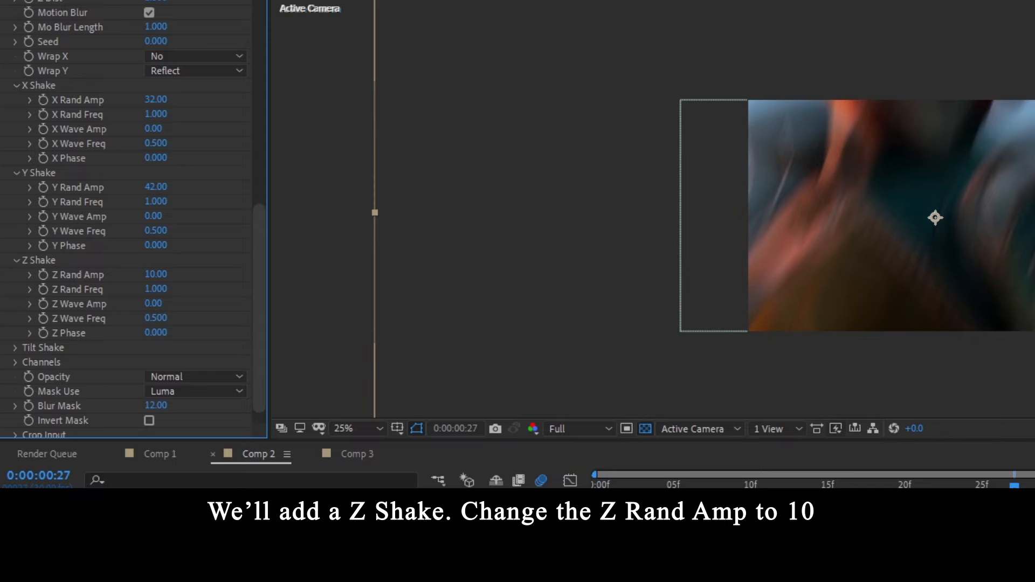
{"action": "key", "text": "space"}
{"action": "key", "text": "space"}
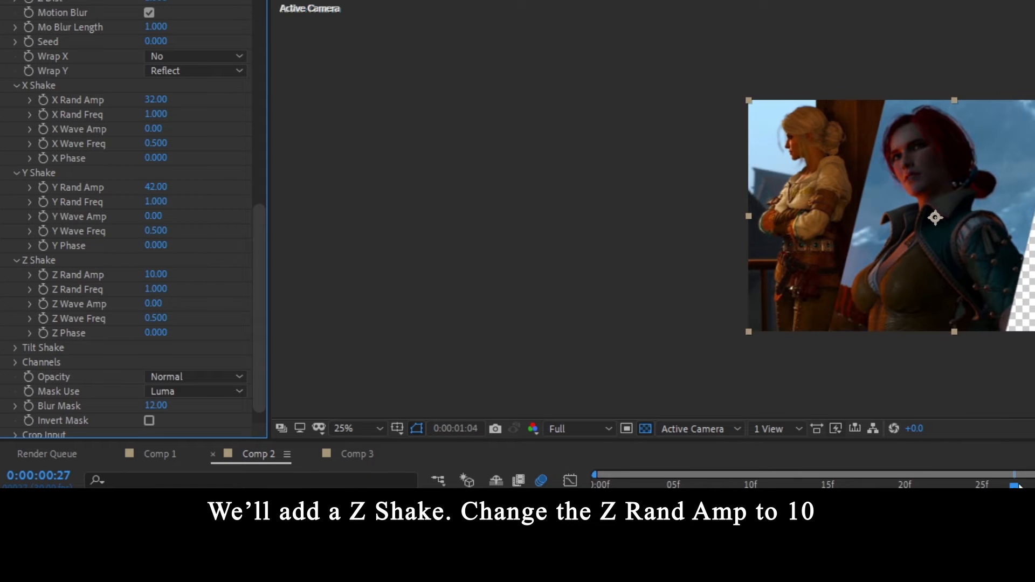
Set the second clip's S_Shake Z Rand Amp to 50 and Z Rand Freq to 1
{"action": "left_click_drag", "start_coordinate": [171, 276], "coordinate": [198, 280]}
{"action": "left_click", "coordinate": [164, 289]}
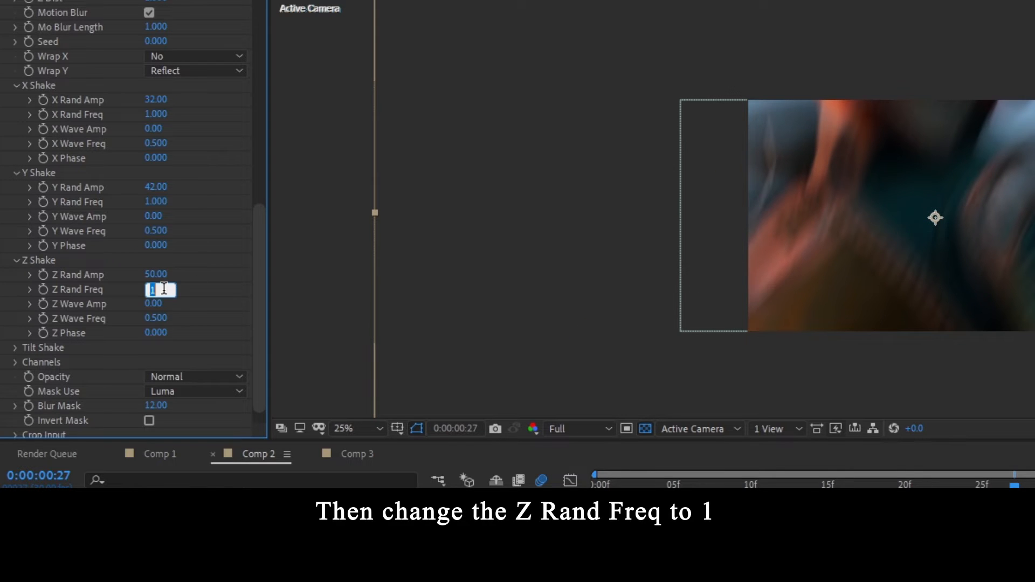
{"action": "key", "text": "Return"}
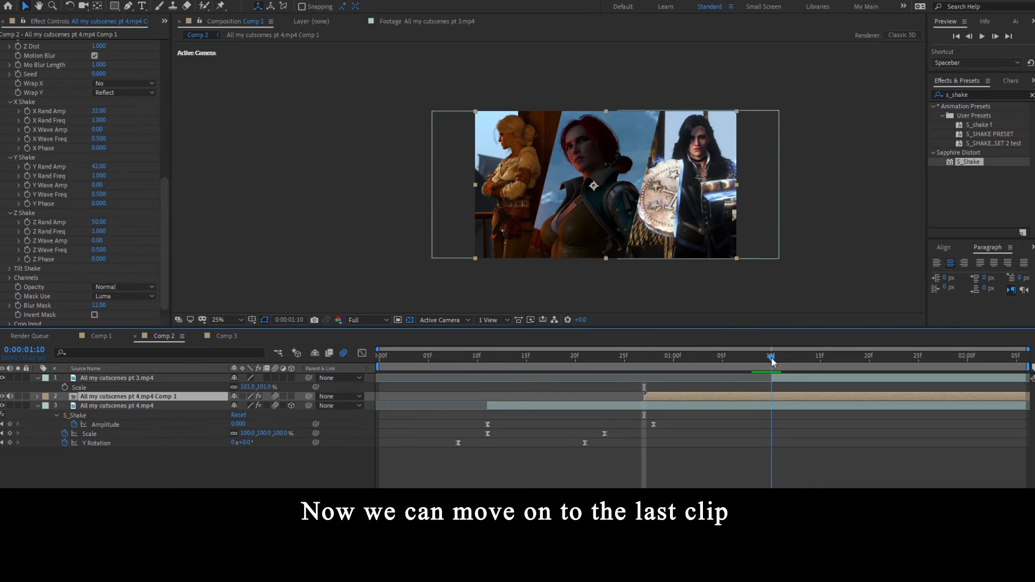
Copy the whole S_Shake effect from the second clip onto the last clip at 0:00:01:10
{"action": "left_click", "coordinate": [786, 378]}
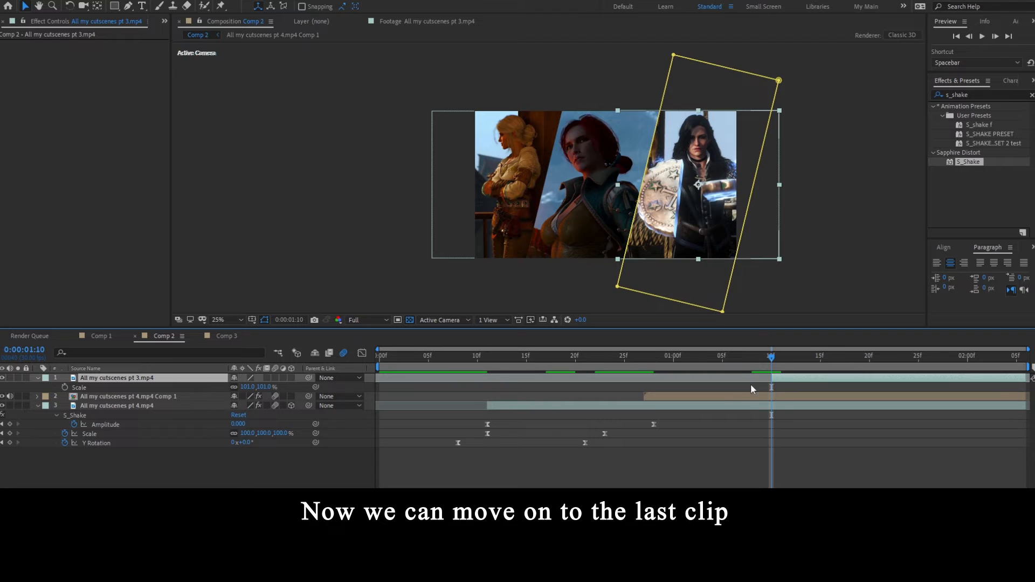
{"action": "left_click", "coordinate": [718, 396]}
{"action": "left_click", "coordinate": [31, 238]}
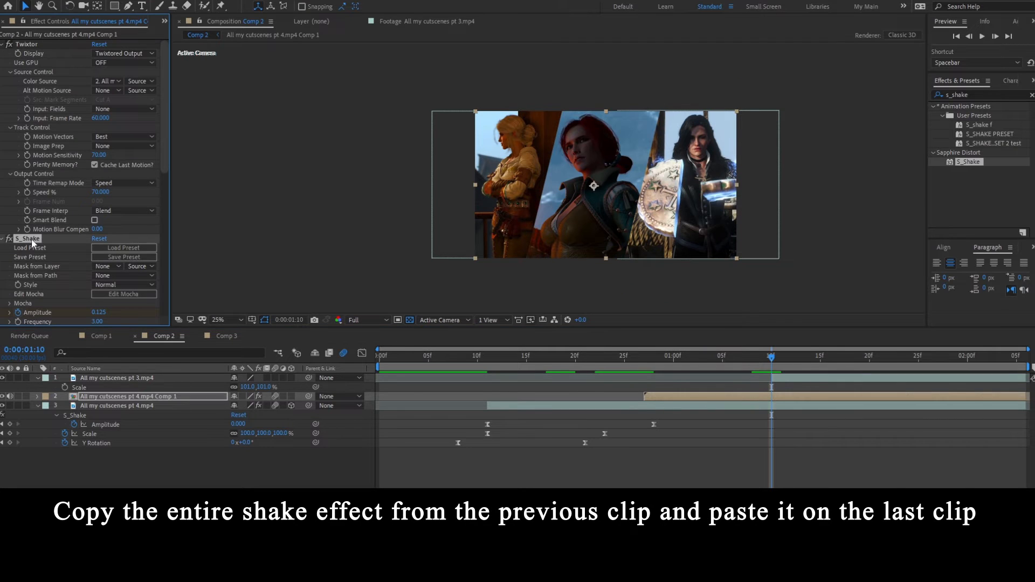
{"action": "left_click", "coordinate": [800, 378]}
{"action": "key", "text": "ctrl+v"}
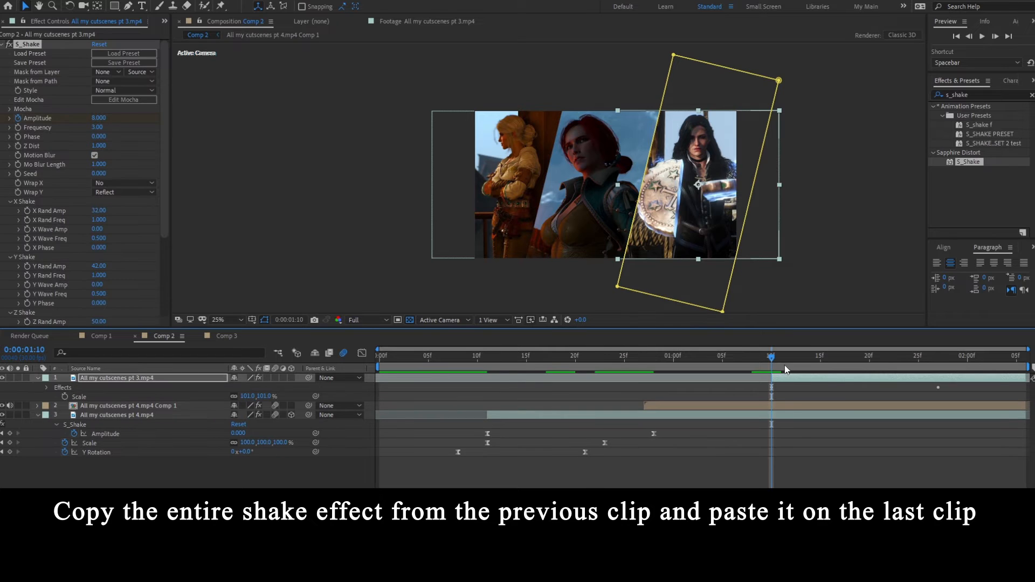
Preview the split-screen animation from the start of the composition to check the shakes on the clips
{"action": "left_click_drag", "start_coordinate": [774, 362], "coordinate": [257, 393]}
{"action": "key", "text": "space"}
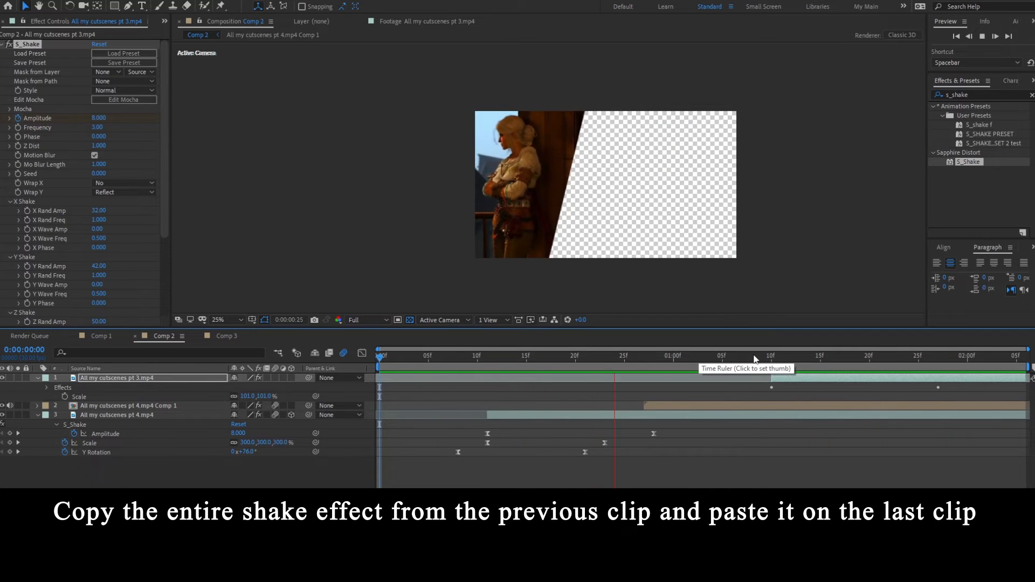
{"action": "left_click_drag", "start_coordinate": [754, 360], "coordinate": [486, 360]}
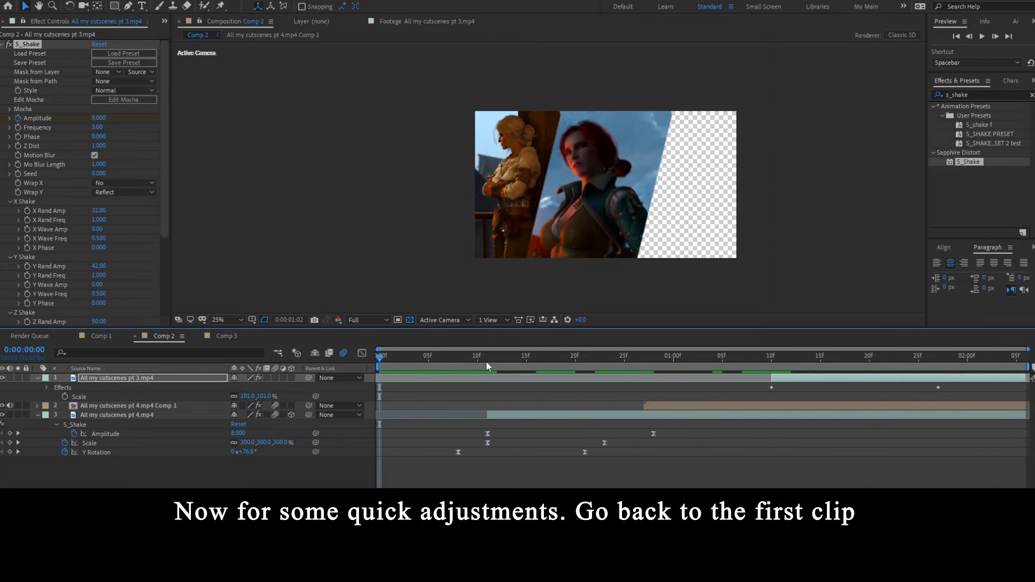
Spread out the first clip's two Y Rotation keyframes to frame 10 and 0:00:01:00, previewing the swing
{"action": "left_click", "coordinate": [487, 443]}
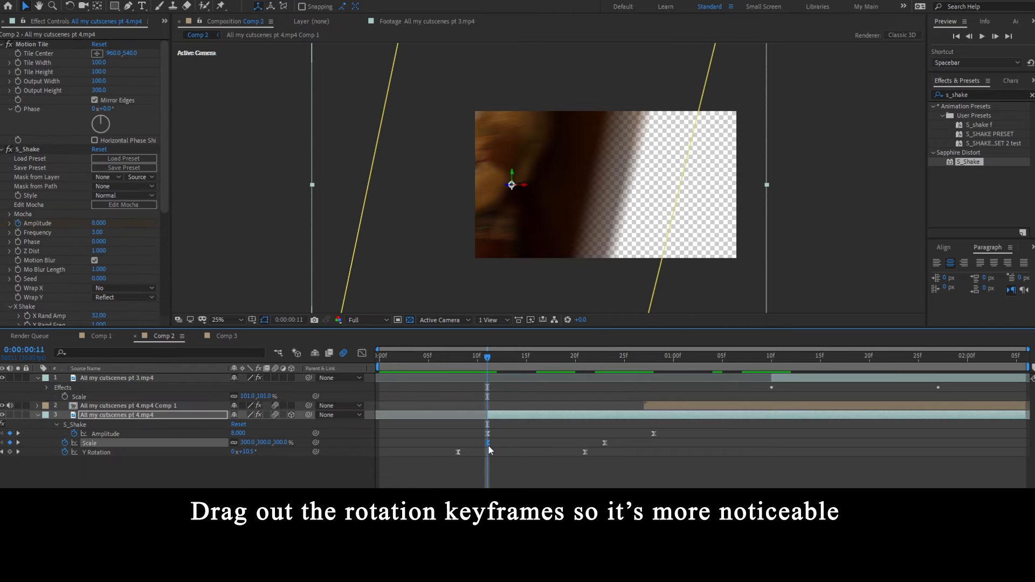
{"action": "left_click", "coordinate": [212, 452]}
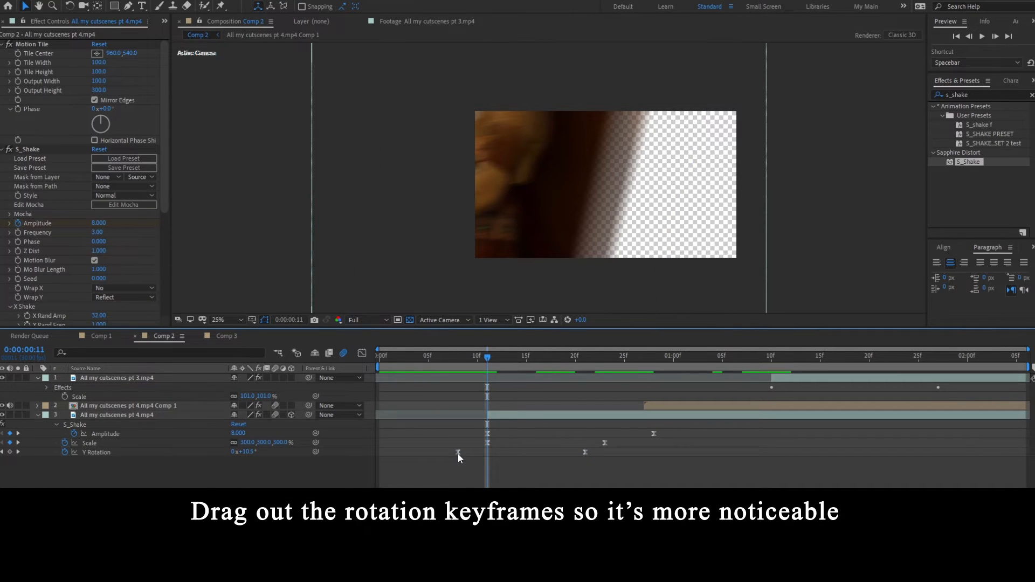
{"action": "left_click_drag", "start_coordinate": [458, 454], "coordinate": [479, 457]}
{"action": "left_click_drag", "start_coordinate": [595, 453], "coordinate": [643, 451]}
{"action": "key", "text": "space"}
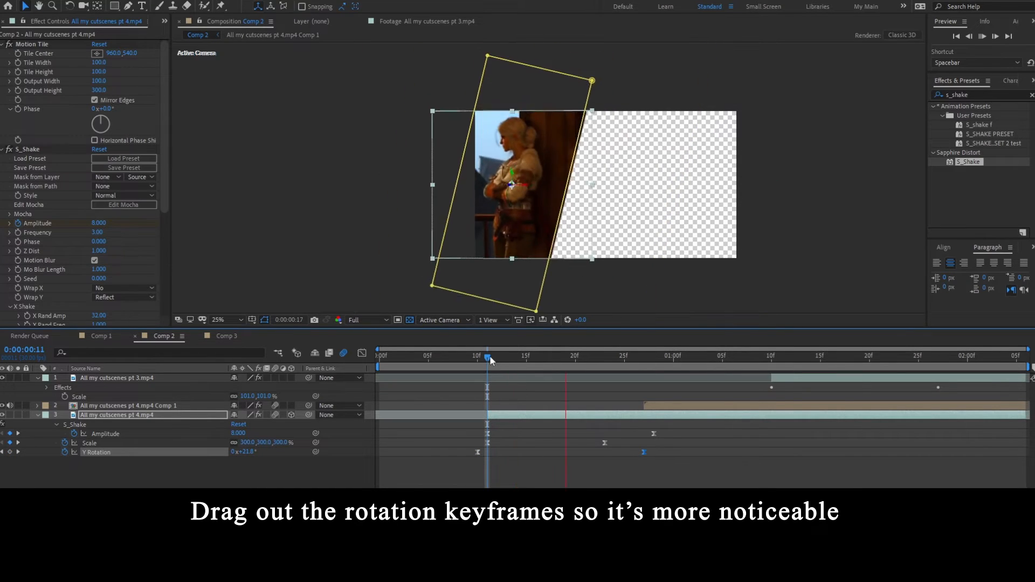
{"action": "key", "text": "space"}
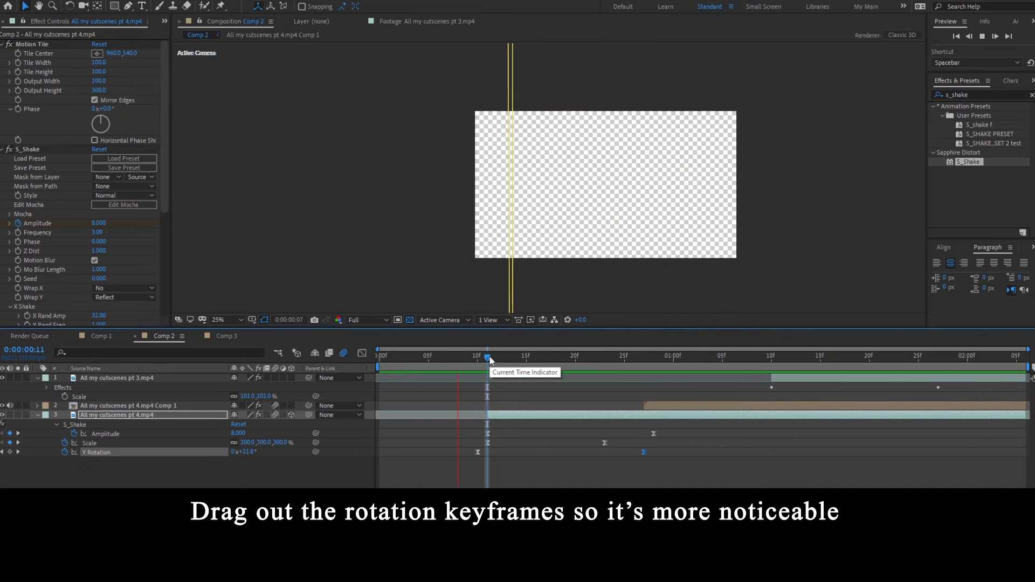
{"action": "left_click_drag", "start_coordinate": [644, 452], "coordinate": [672, 452]}
Reshape the first clip's Y Rotation curve in the graph editor to make its initial drop less fast, and preview it
{"action": "left_click", "coordinate": [362, 353]}
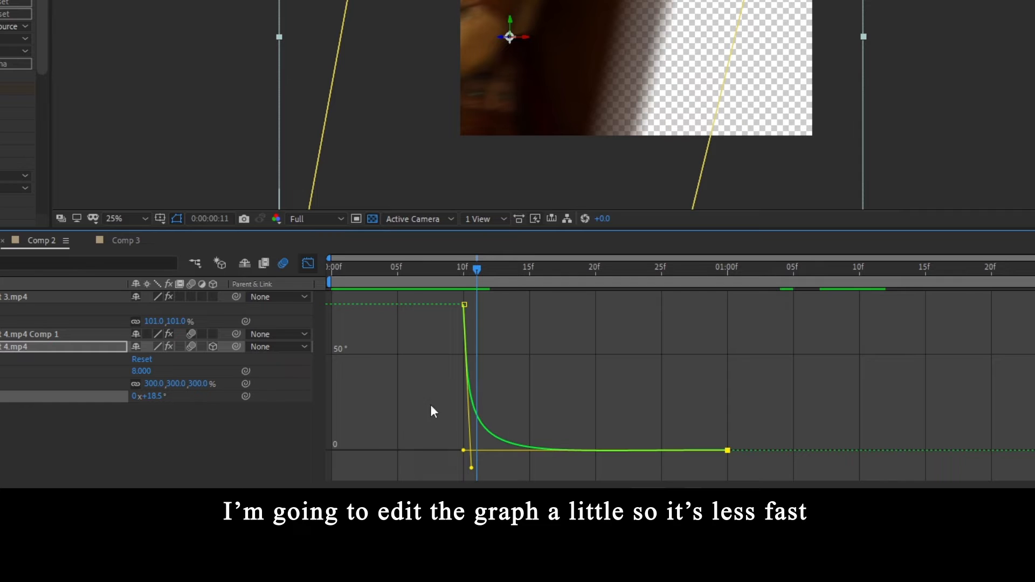
{"action": "left_click_drag", "start_coordinate": [434, 289], "coordinate": [519, 387]}
{"action": "left_click_drag", "start_coordinate": [473, 472], "coordinate": [470, 427]}
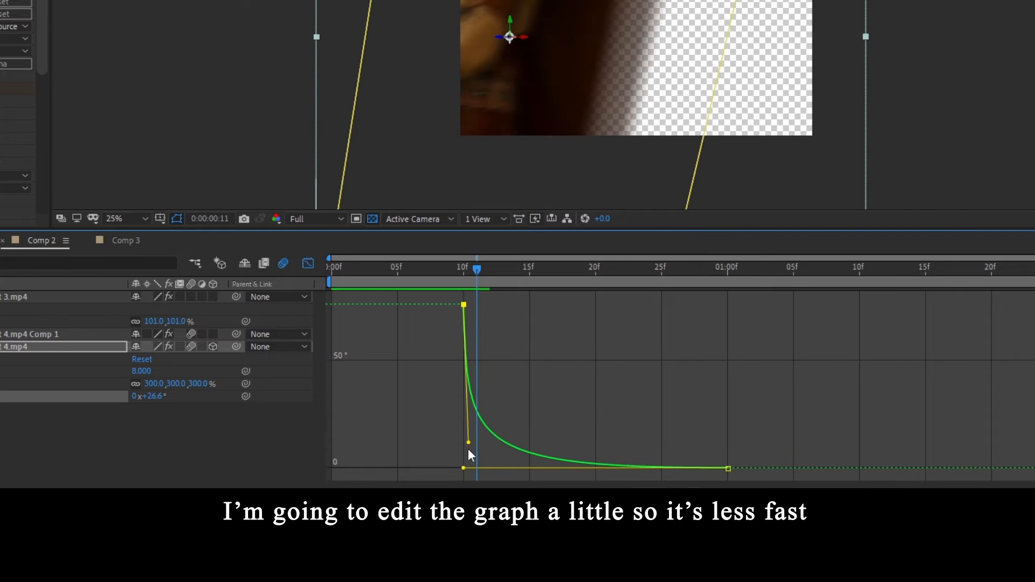
{"action": "key", "text": "space"}
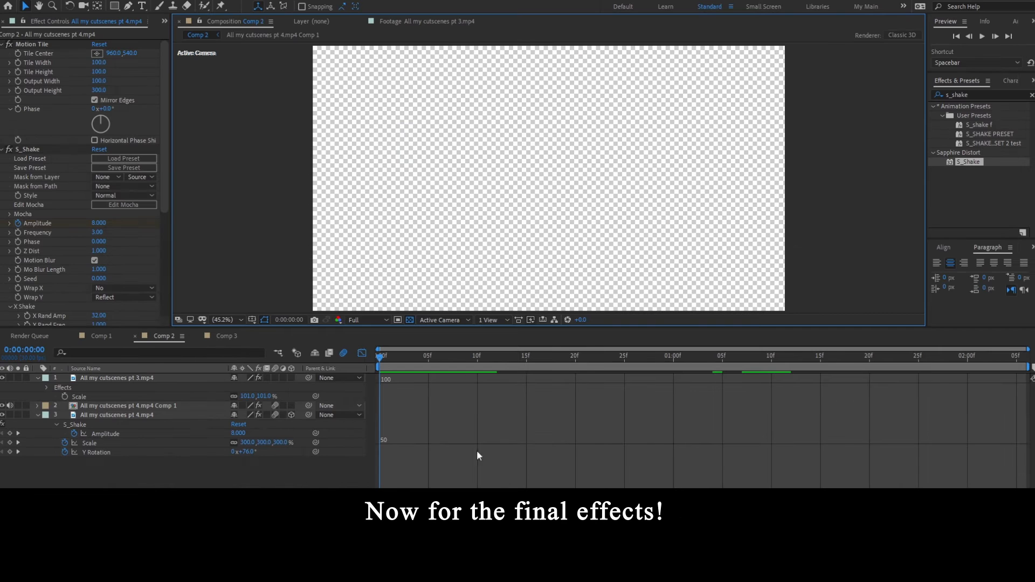
{"action": "left_click", "coordinate": [362, 354]}
Find the Color Correction Tint effect and apply it to the first clip
{"action": "left_click", "coordinate": [485, 359]}
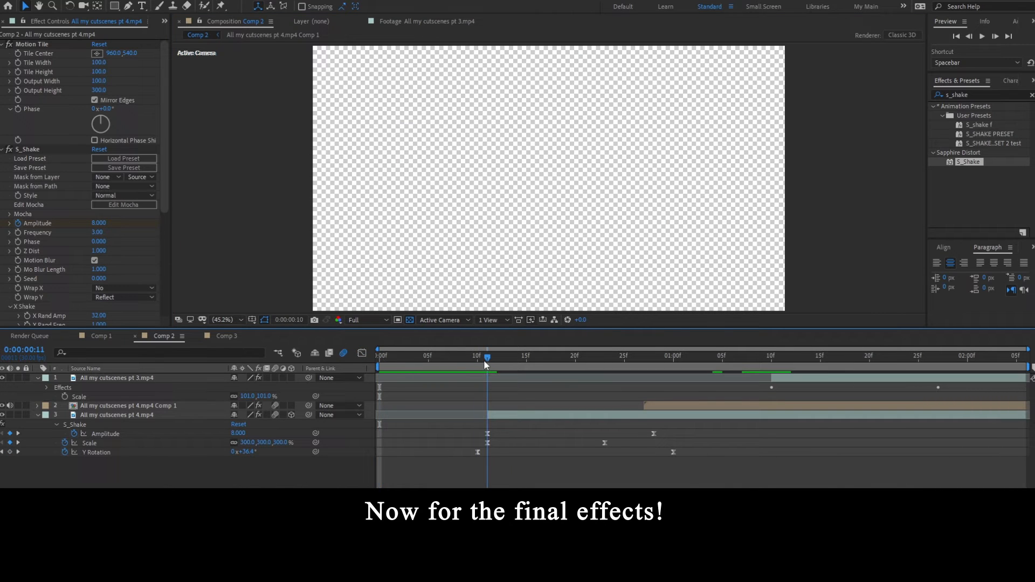
{"action": "left_click_drag", "start_coordinate": [490, 360], "coordinate": [604, 370]}
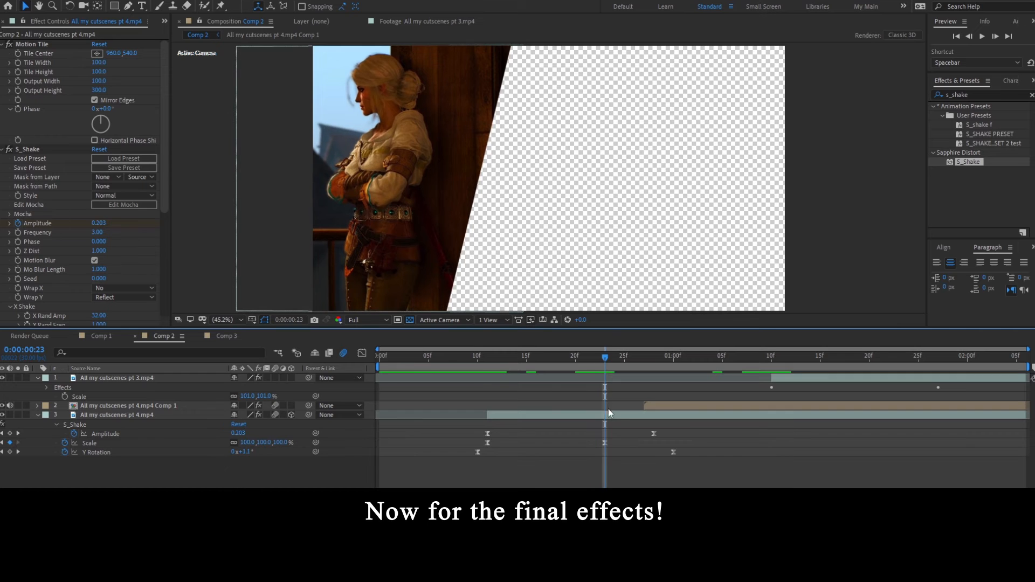
{"action": "left_click", "coordinate": [608, 411]}
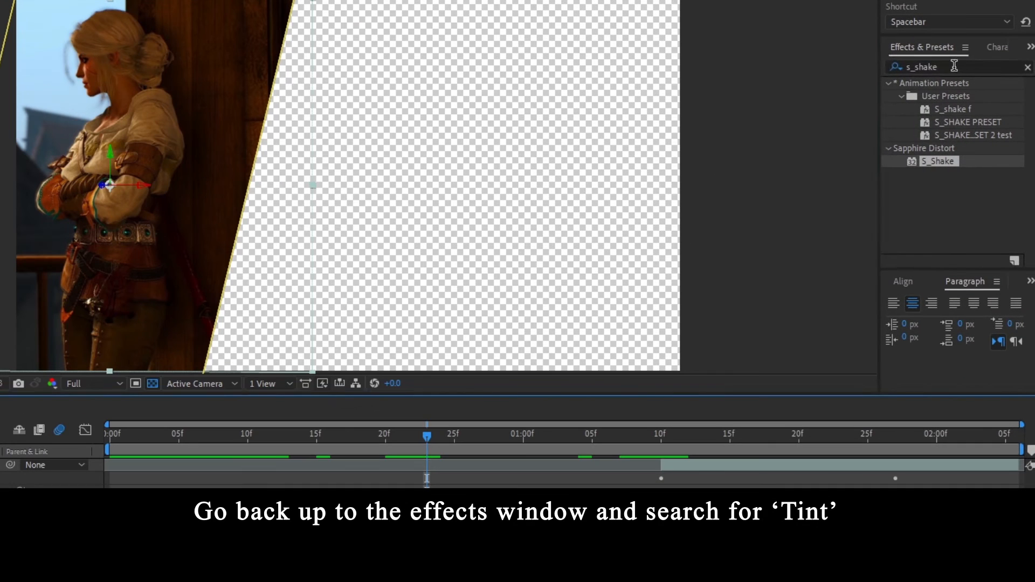
{"action": "left_click", "coordinate": [941, 95]}
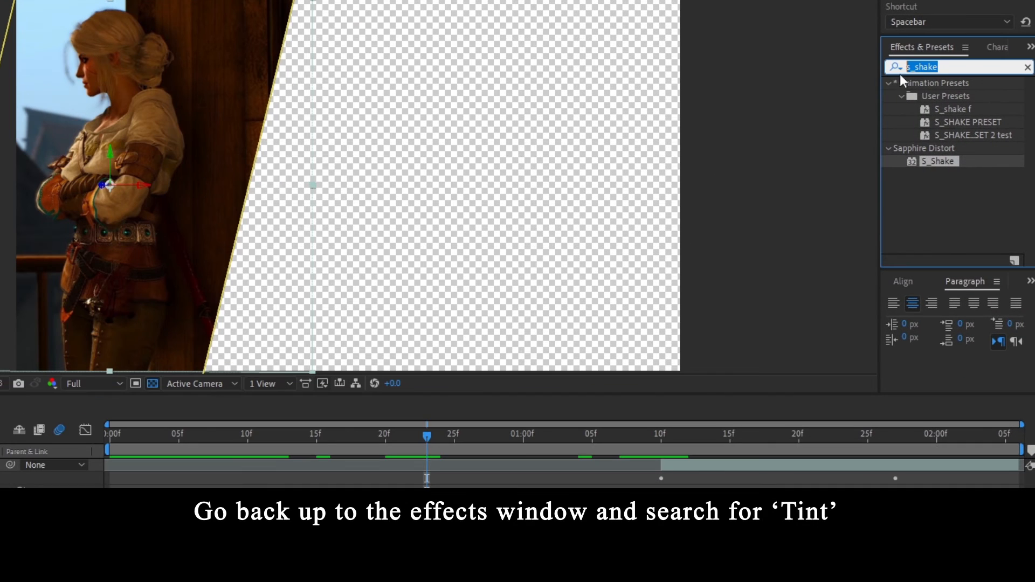
{"action": "type", "text": "tint"}
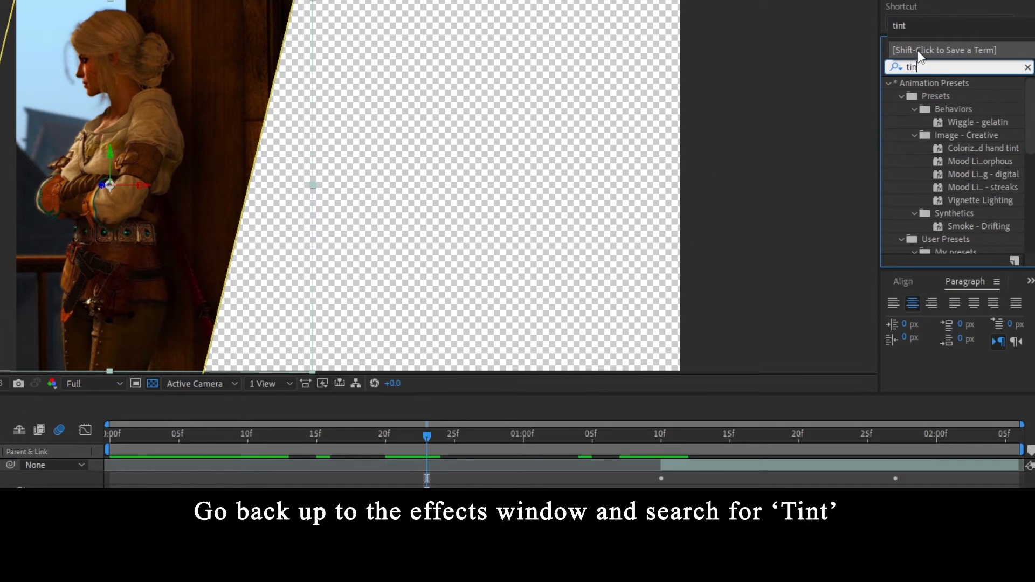
{"action": "left_click_drag", "start_coordinate": [944, 146], "coordinate": [475, 434]}
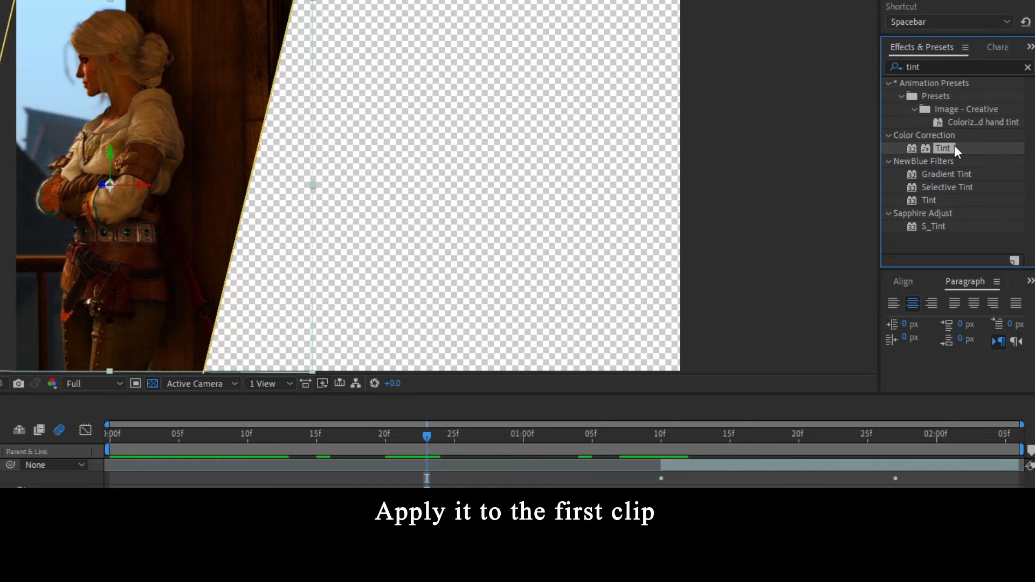
{"action": "left_click_drag", "start_coordinate": [893, 463], "coordinate": [833, 502]}
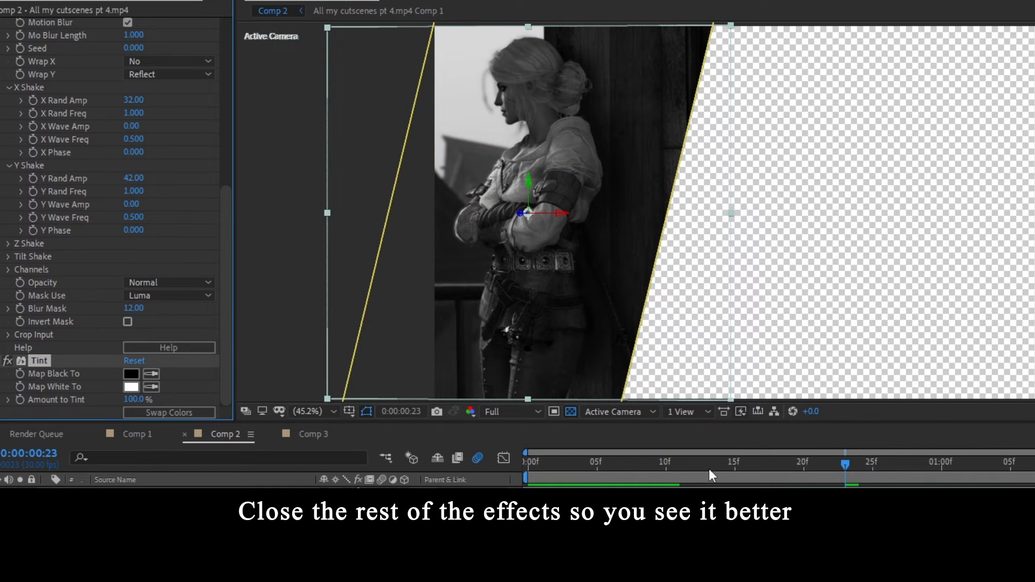
Return to frame 11, where the first clip starts, and collapse its Motion Tile and S_Shake settings
{"action": "left_click_drag", "start_coordinate": [709, 475], "coordinate": [690, 468]}
{"action": "scroll", "coordinate": [76, 116], "scroll_direction": "up", "scroll_amount": 10}
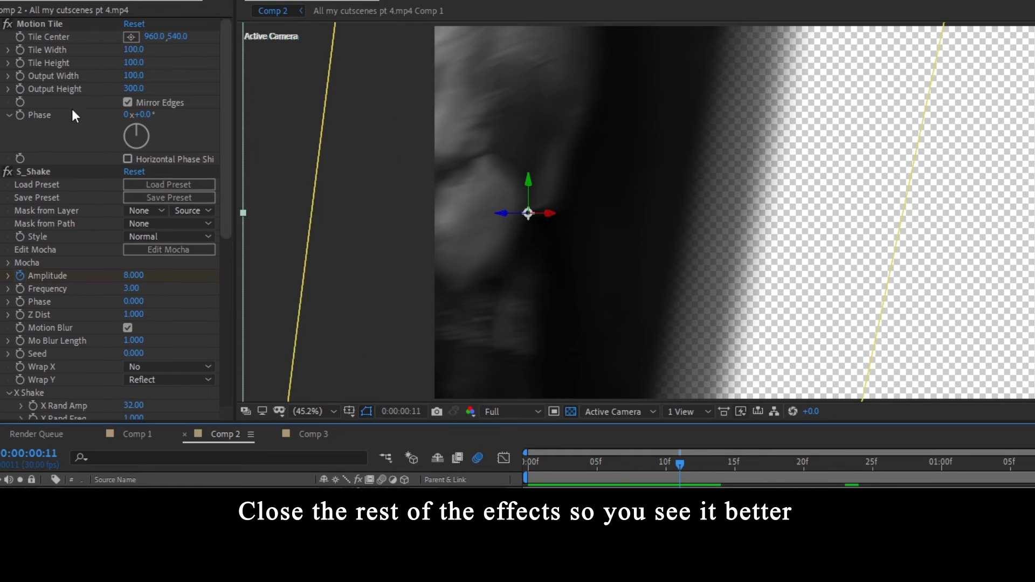
{"action": "left_click", "coordinate": [2, 25]}
{"action": "left_click", "coordinate": [3, 37]}
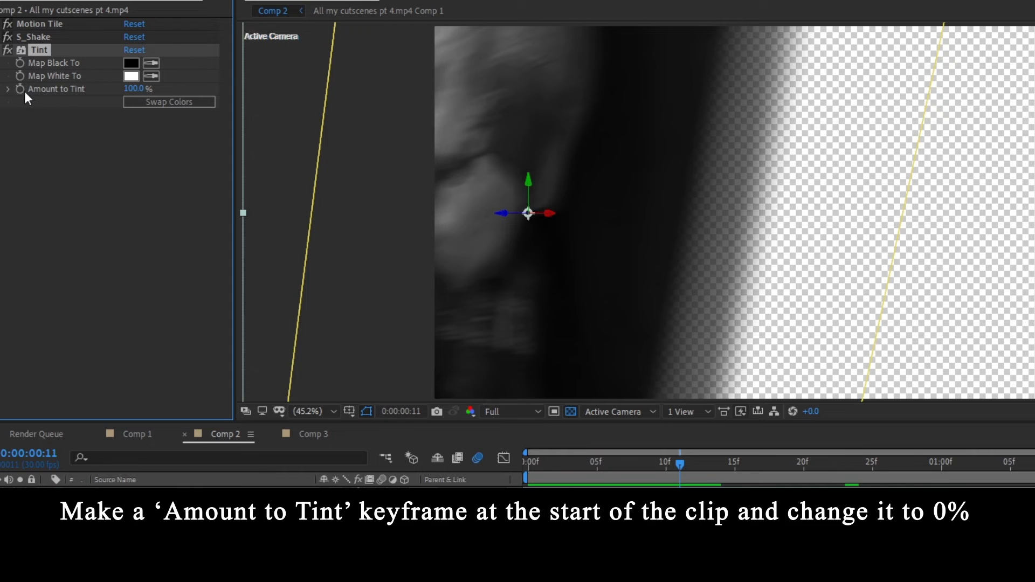
Keyframe the first clip's Amount to Tint at 0% on frame 11, with its keyframed properties shown in the timeline
{"action": "key", "text": "u"}
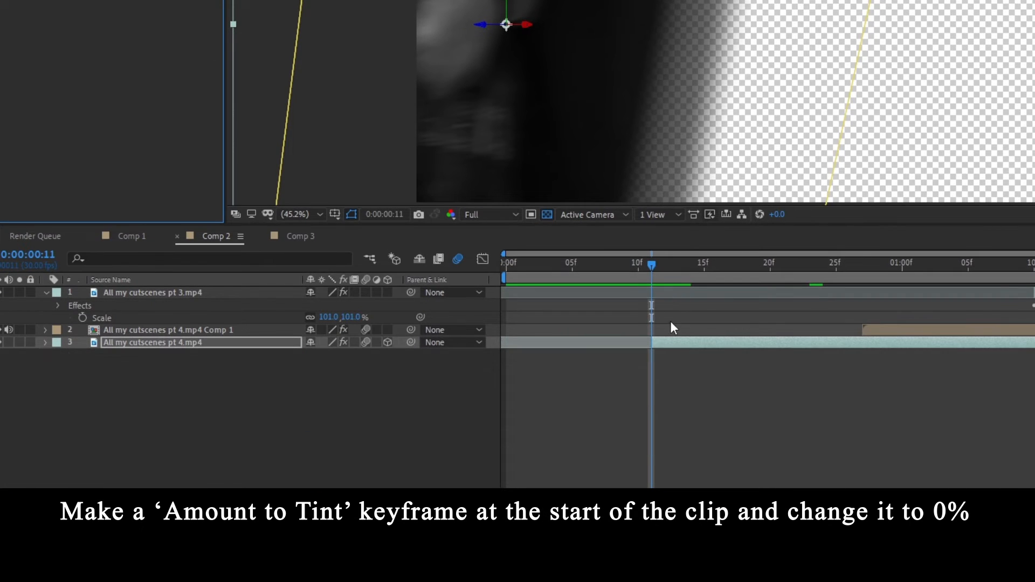
{"action": "key", "text": "u"}
{"action": "key", "text": "u"}
{"action": "scroll", "coordinate": [671, 322], "scroll_direction": "down", "scroll_amount": 1}
{"action": "key", "text": "u"}
{"action": "key", "text": "u"}
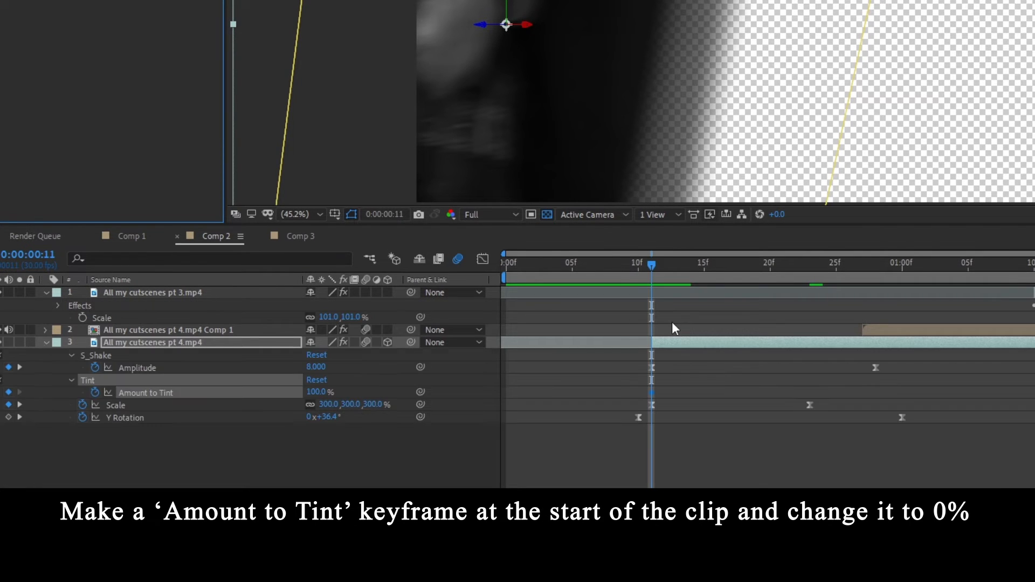
{"action": "left_click", "coordinate": [318, 394]}
{"action": "type", "text": "0"}
{"action": "key", "text": "Return"}
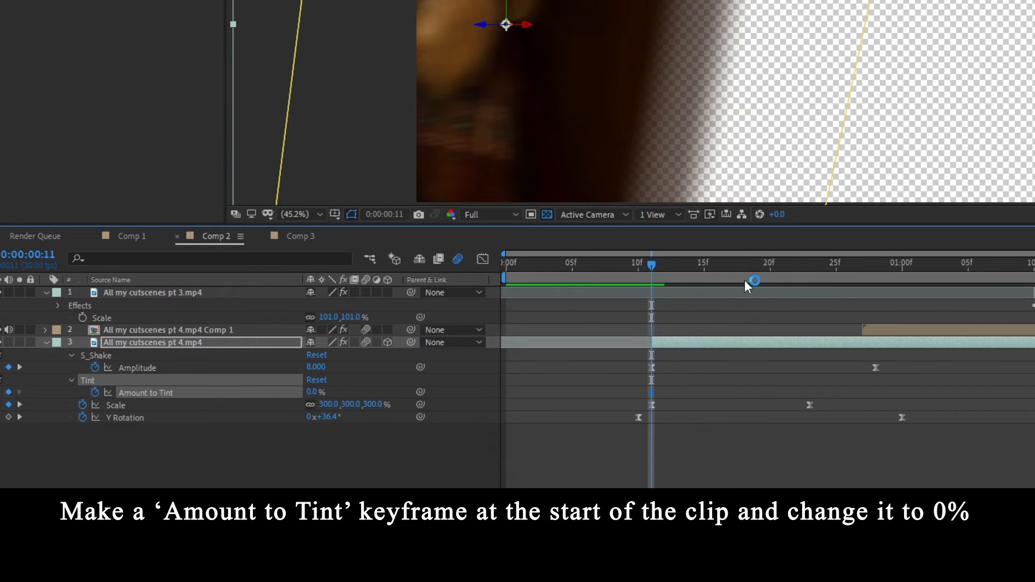
Add a 100% Amount to Tint keyframe to the first clip at 0:00:01:03
{"action": "left_click_drag", "start_coordinate": [790, 267], "coordinate": [947, 271]}
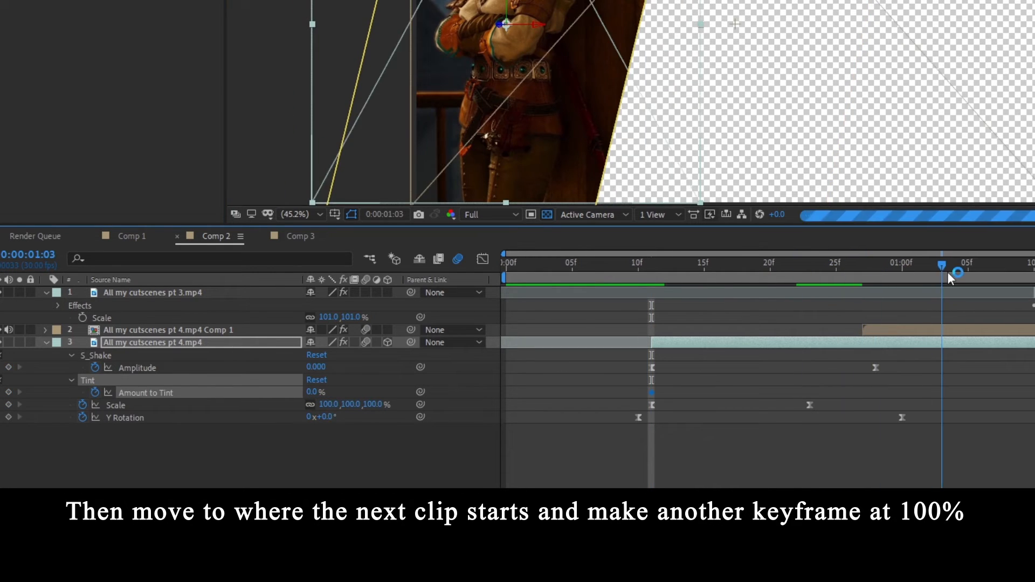
{"action": "left_click", "coordinate": [692, 366]}
{"action": "left_click", "coordinate": [313, 392]}
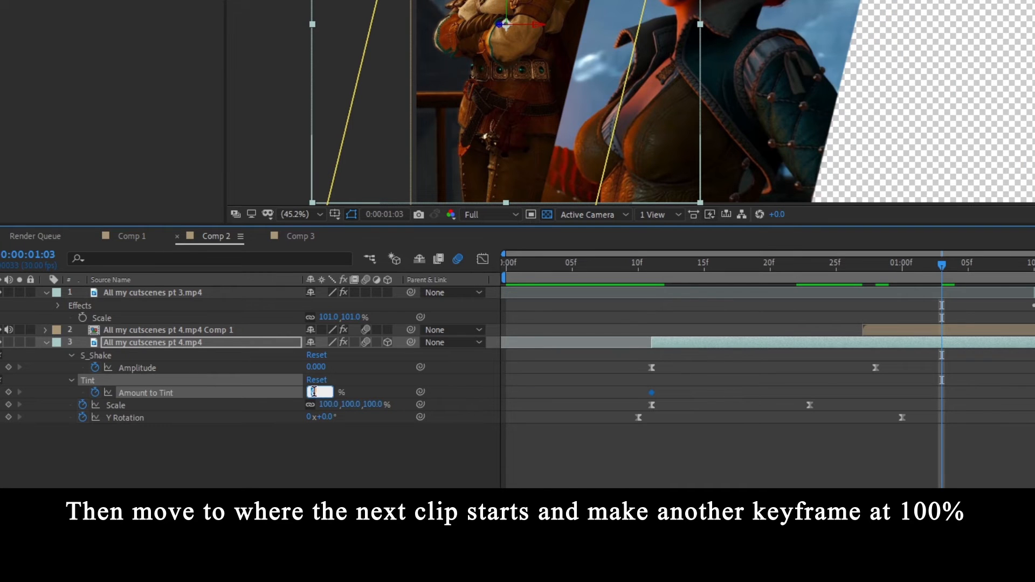
{"action": "type", "text": "100"}
{"action": "key", "text": "Return"}
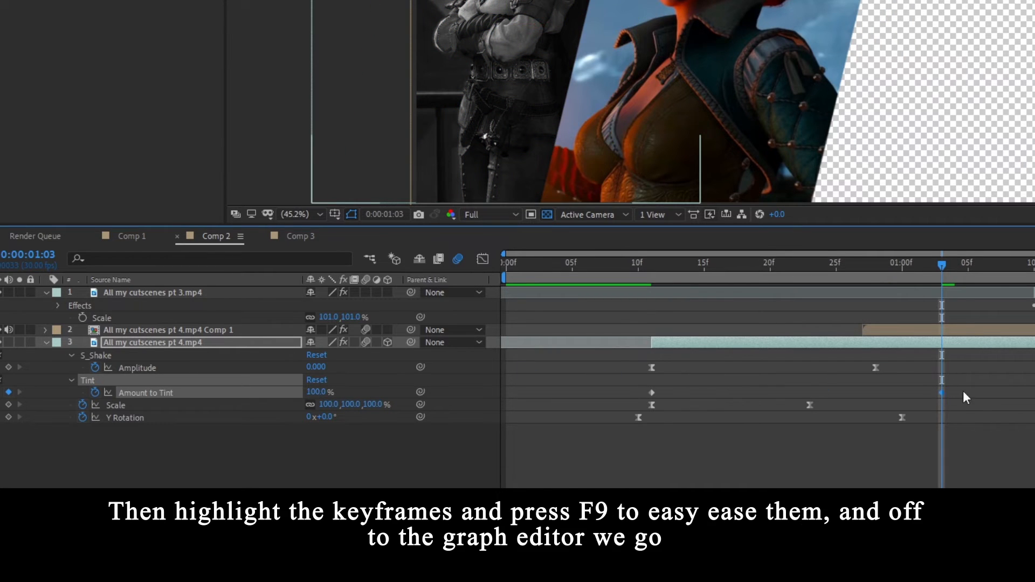
Easy ease both Amount to Tint keyframes and shape their curve to rise steeply early and level off gradually, previewing the fade
{"action": "left_click_drag", "start_coordinate": [963, 390], "coordinate": [625, 396]}
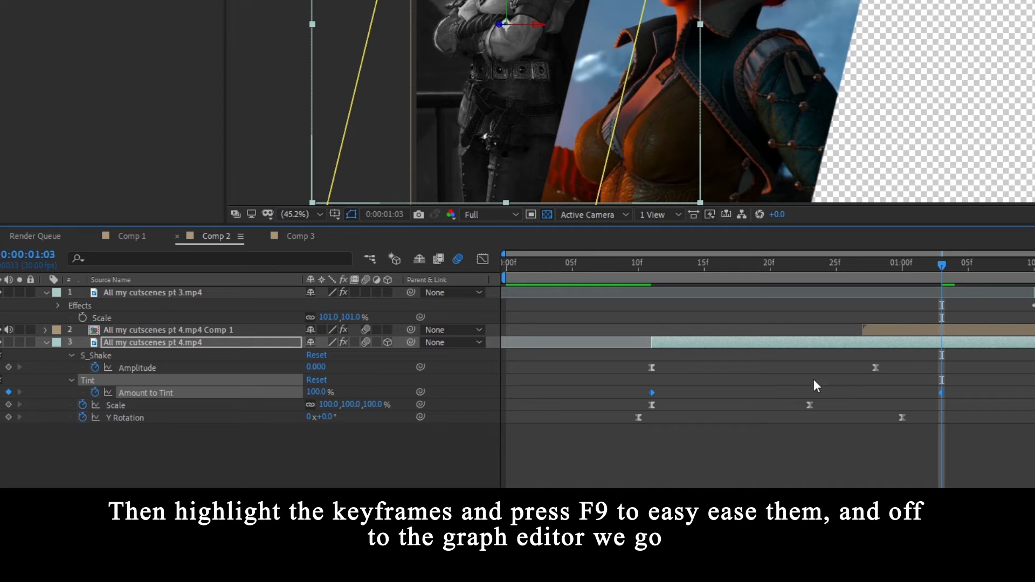
{"action": "key", "text": "F9"}
{"action": "left_click", "coordinate": [783, 264]}
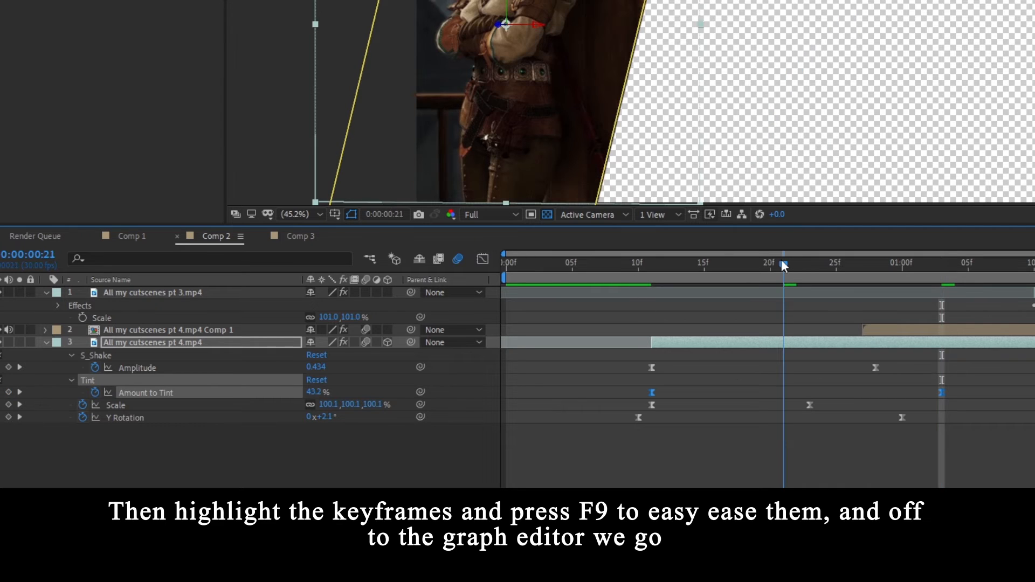
{"action": "left_click", "coordinate": [485, 261]}
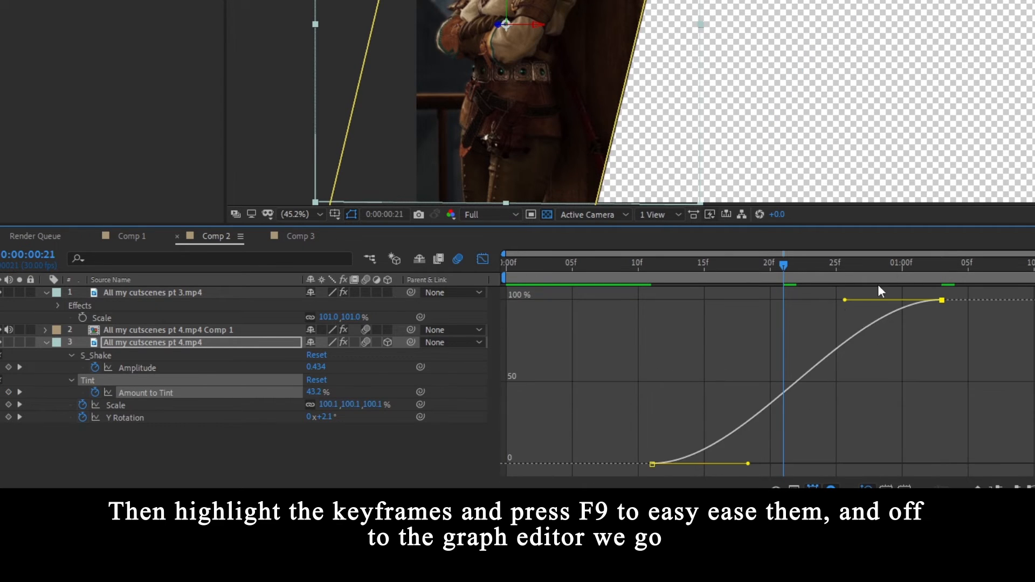
{"action": "left_click_drag", "start_coordinate": [846, 301], "coordinate": [692, 302]}
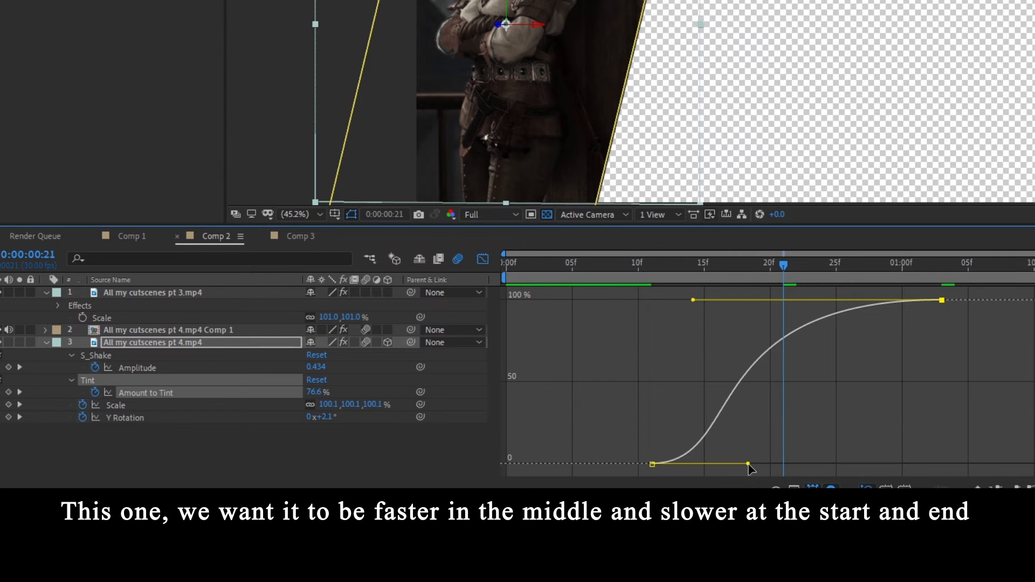
{"action": "left_click_drag", "start_coordinate": [748, 464], "coordinate": [730, 325]}
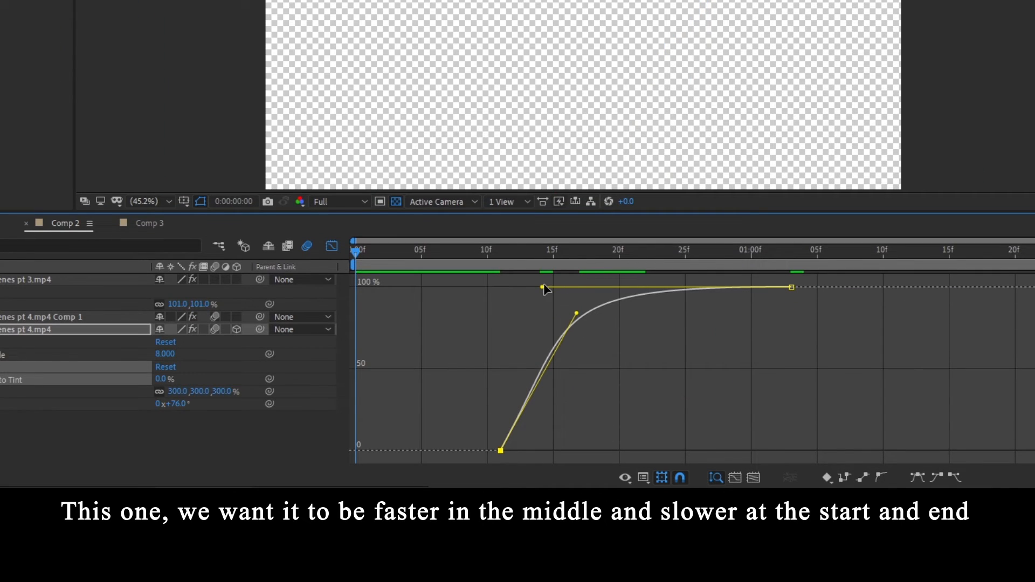
{"action": "left_click_drag", "start_coordinate": [544, 285], "coordinate": [593, 286]}
{"action": "key", "text": "space"}
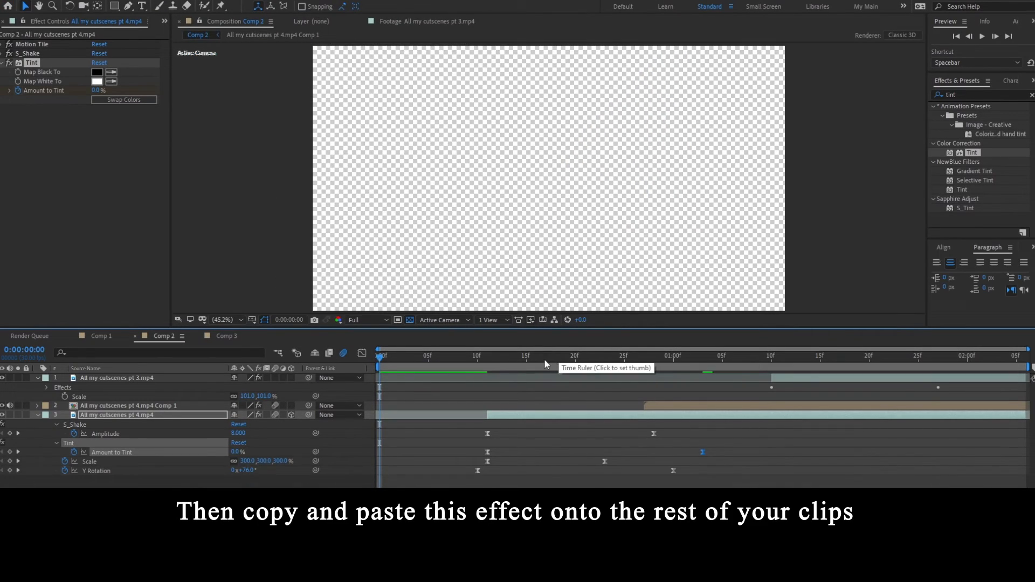
Copy the first clip's Tint effect onto the second clip at frame 27 and the last clip at 0:00:01:10, and preview from the start
{"action": "left_click_drag", "start_coordinate": [544, 358], "coordinate": [487, 367]}
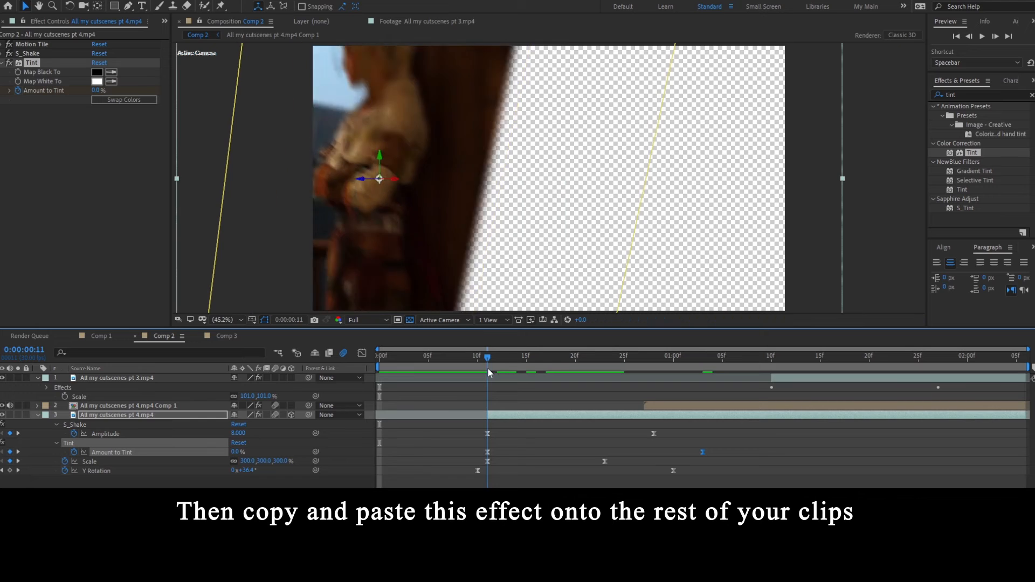
{"action": "left_click", "coordinate": [35, 64]}
{"action": "left_click_drag", "start_coordinate": [619, 356], "coordinate": [644, 357]}
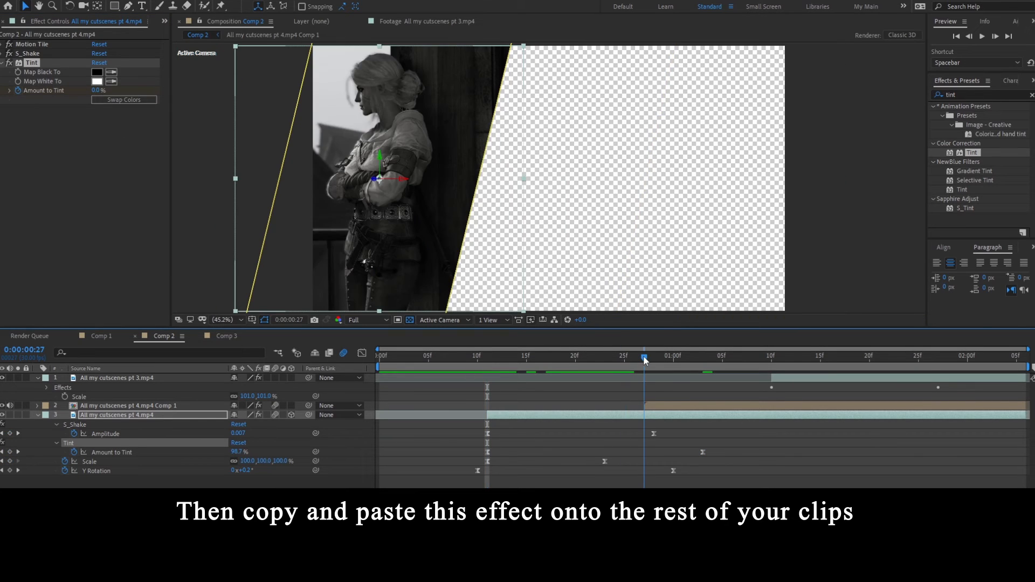
{"action": "left_click", "coordinate": [661, 404]}
{"action": "left_click", "coordinate": [778, 358]}
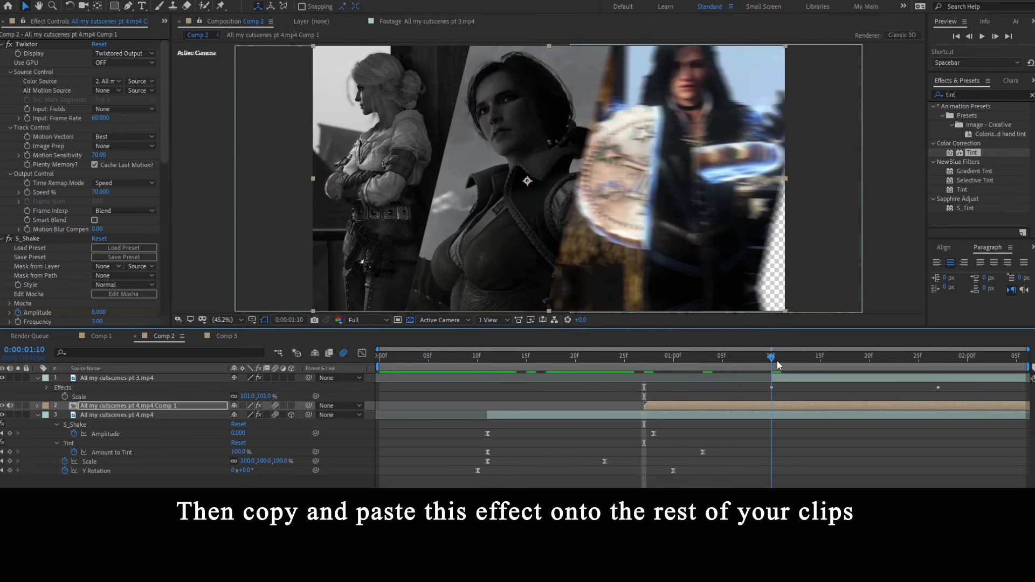
{"action": "left_click", "coordinate": [781, 376]}
{"action": "key", "text": "ctrl+v"}
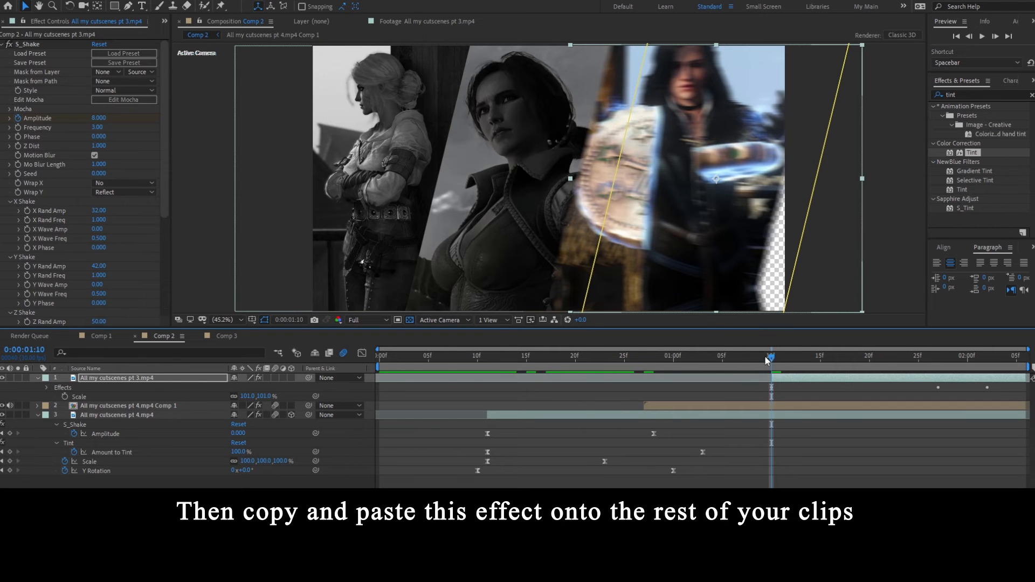
{"action": "left_click_drag", "start_coordinate": [769, 357], "coordinate": [381, 357]}
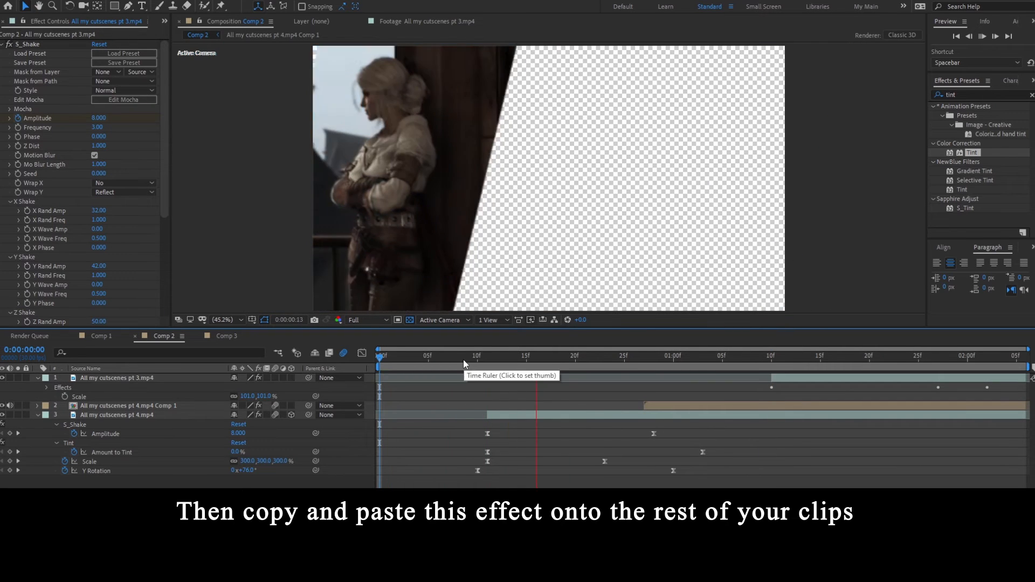
Move the second clip's Amount to Tint keyframes two frames later, to frame 29 and 0:00:01:21, and preview the fade
{"action": "key", "text": "space"}
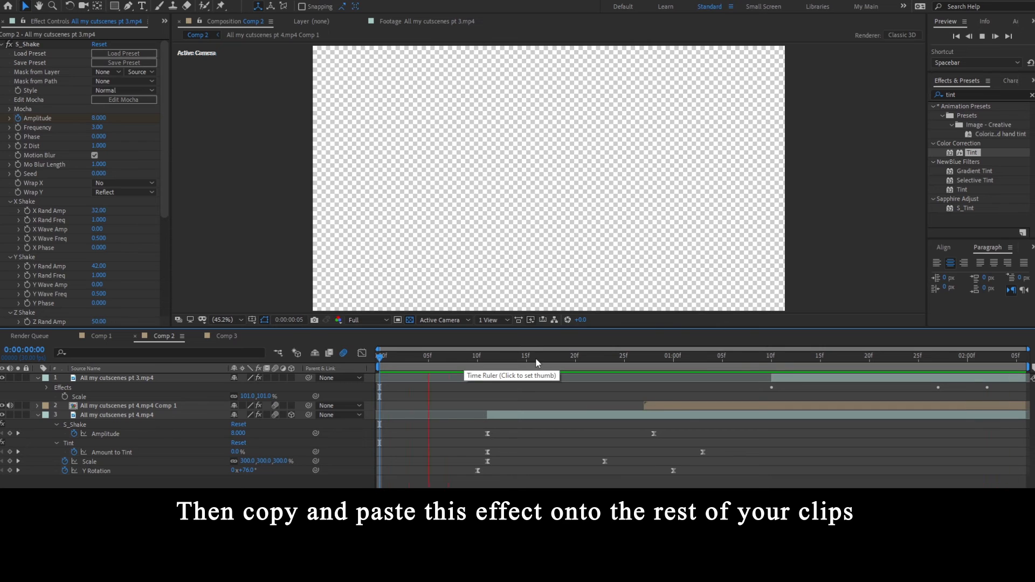
{"action": "left_click", "coordinate": [645, 357]}
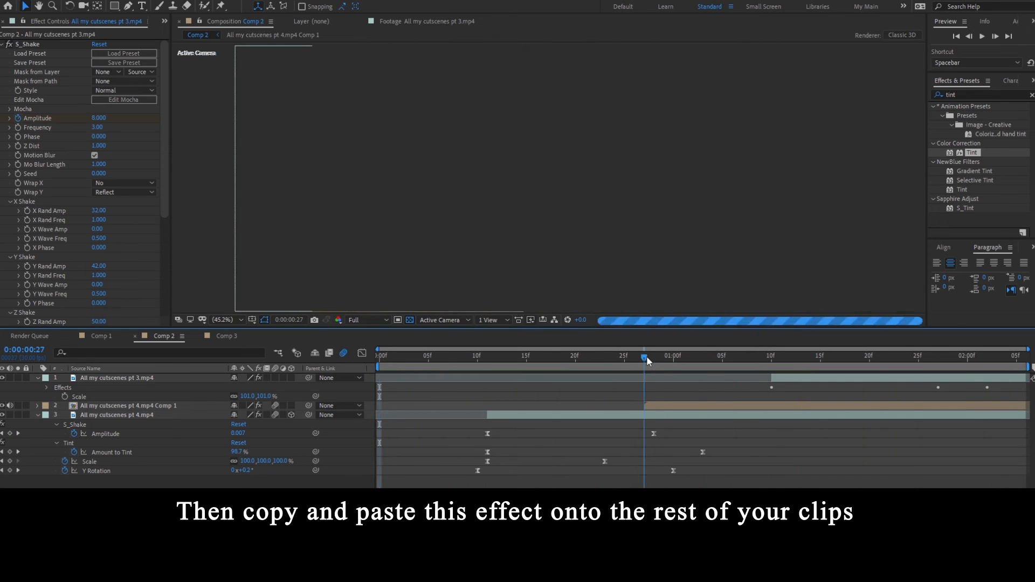
{"action": "left_click", "coordinate": [663, 406]}
{"action": "key", "text": "ctrl+v"}
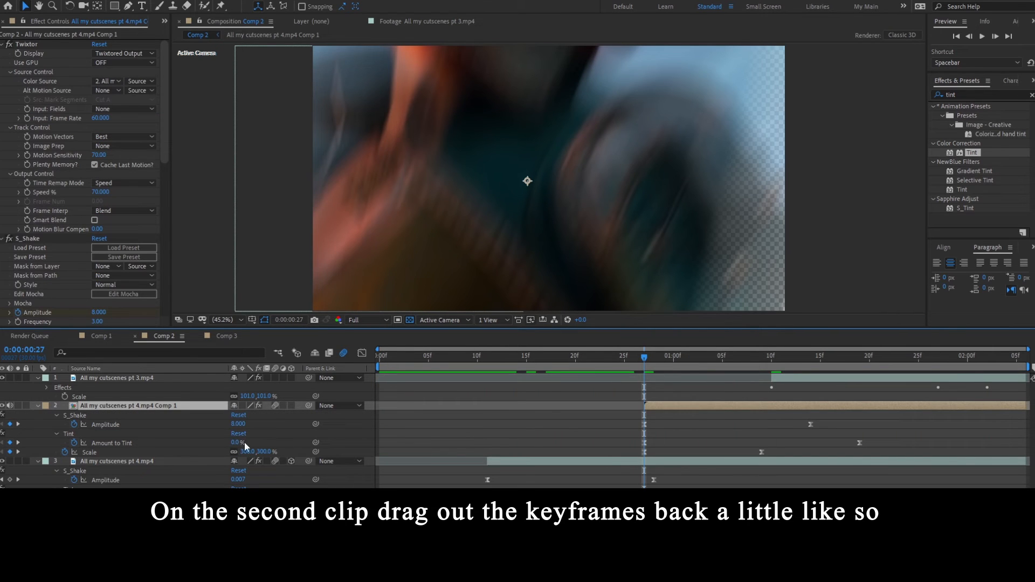
{"action": "left_click", "coordinate": [124, 446]}
{"action": "left_click", "coordinate": [696, 420]}
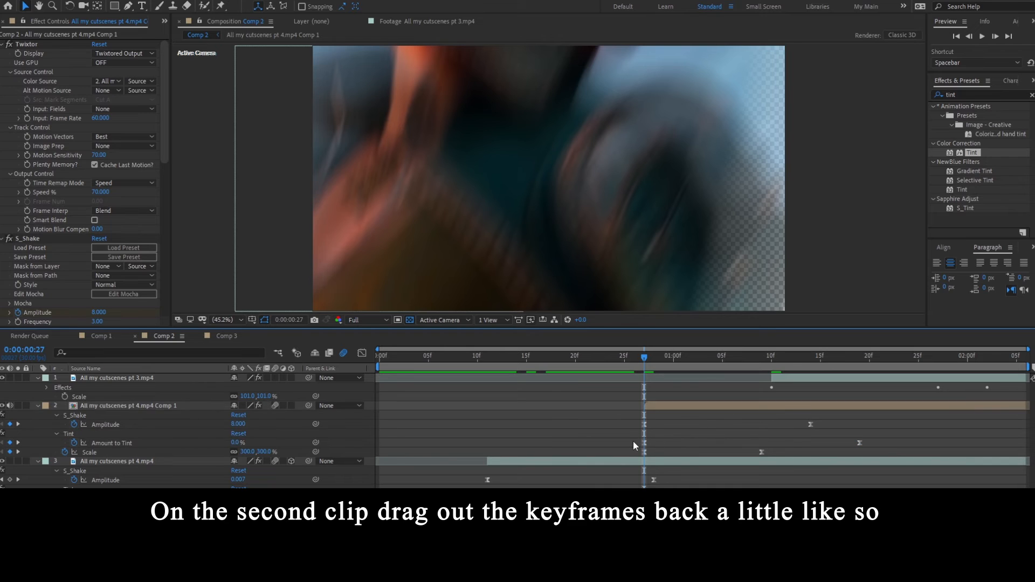
{"action": "left_click_drag", "start_coordinate": [633, 441], "coordinate": [879, 441]}
{"action": "left_click", "coordinate": [931, 438]}
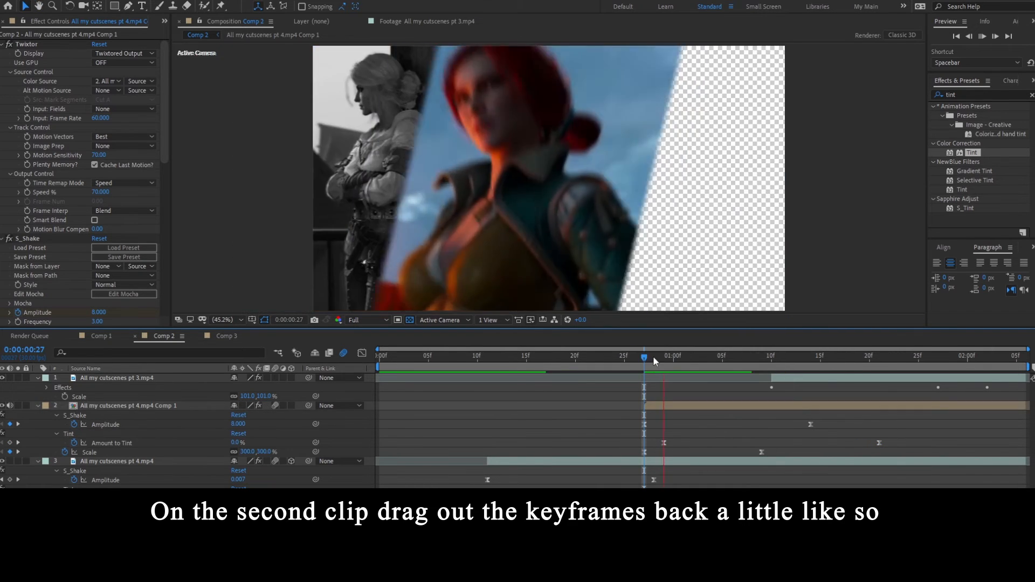
{"action": "key", "text": "space"}
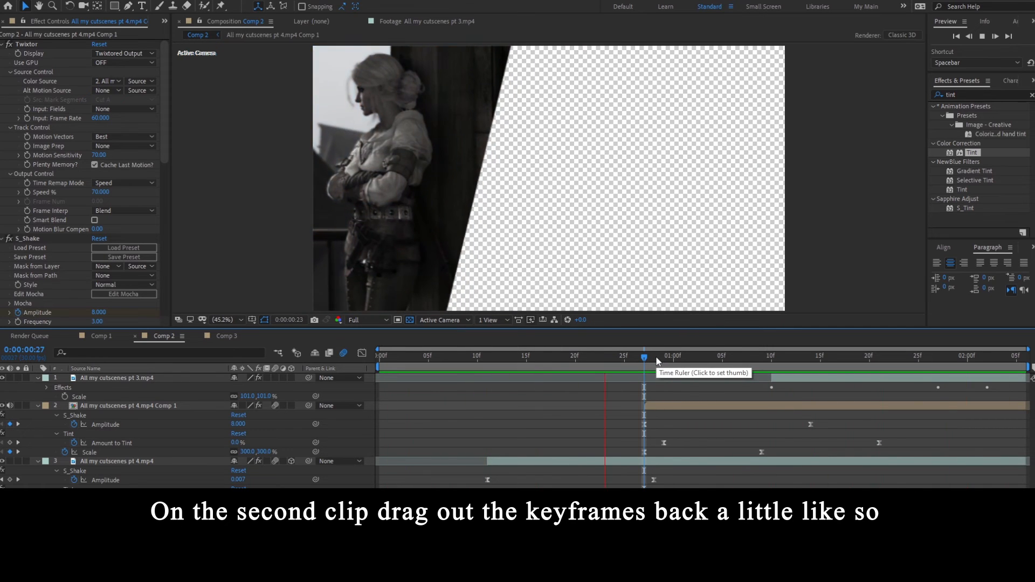
Move the last clip's Amount to Tint keyframes two frames later, to 0:00:01:12 and 0:00:02:04, and preview the composition
{"action": "left_click", "coordinate": [771, 358]}
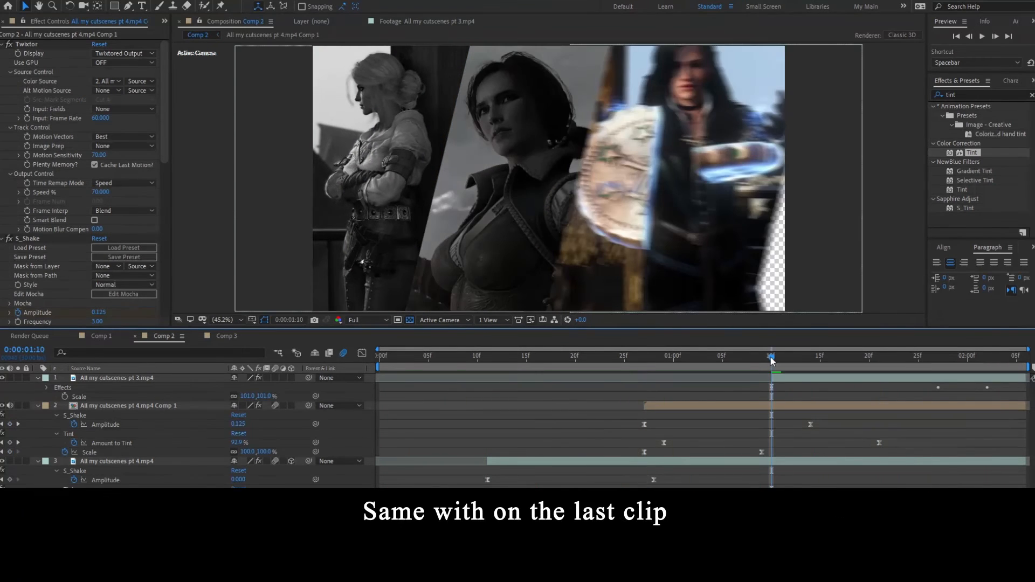
{"action": "key", "text": "space"}
{"action": "left_click", "coordinate": [793, 378]}
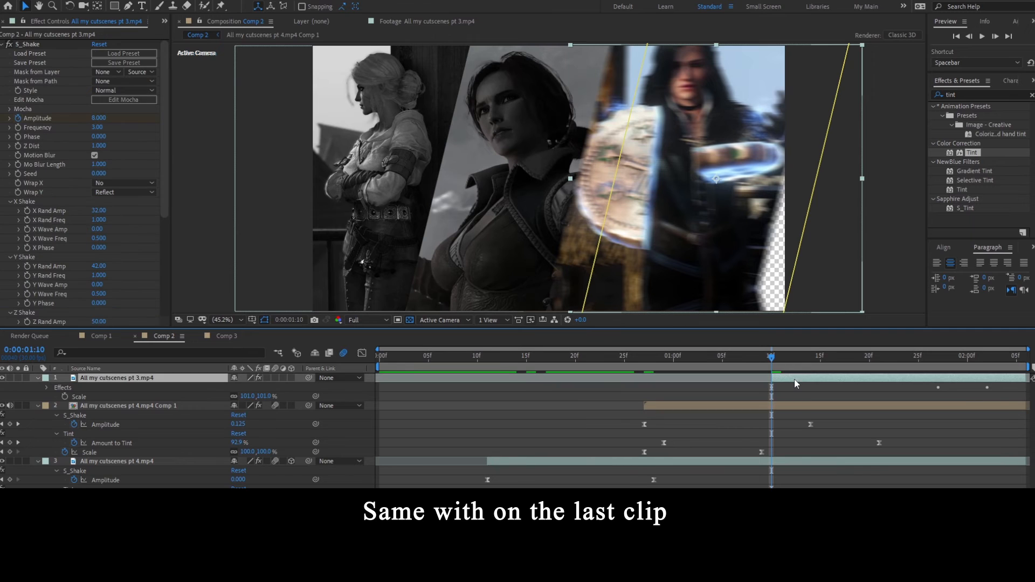
{"action": "key", "text": "u"}
{"action": "left_click", "coordinate": [153, 416]}
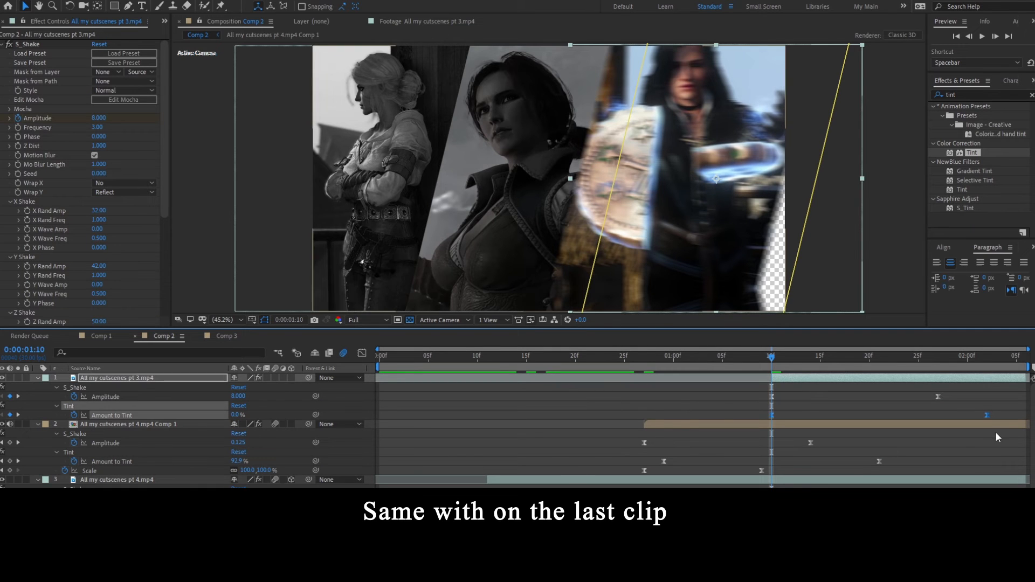
{"action": "left_click_drag", "start_coordinate": [998, 416], "coordinate": [1008, 416]}
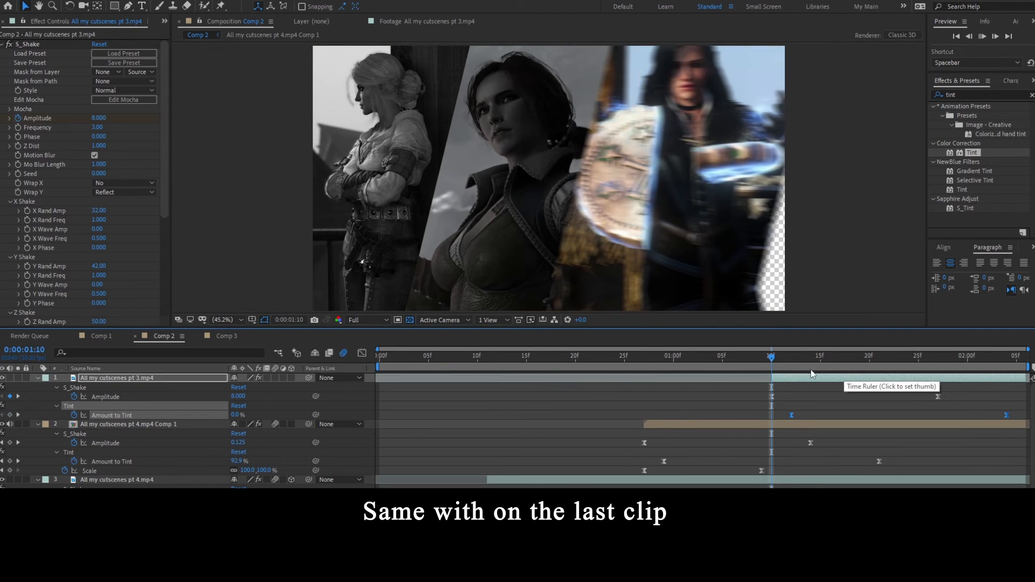
{"action": "key", "text": "space"}
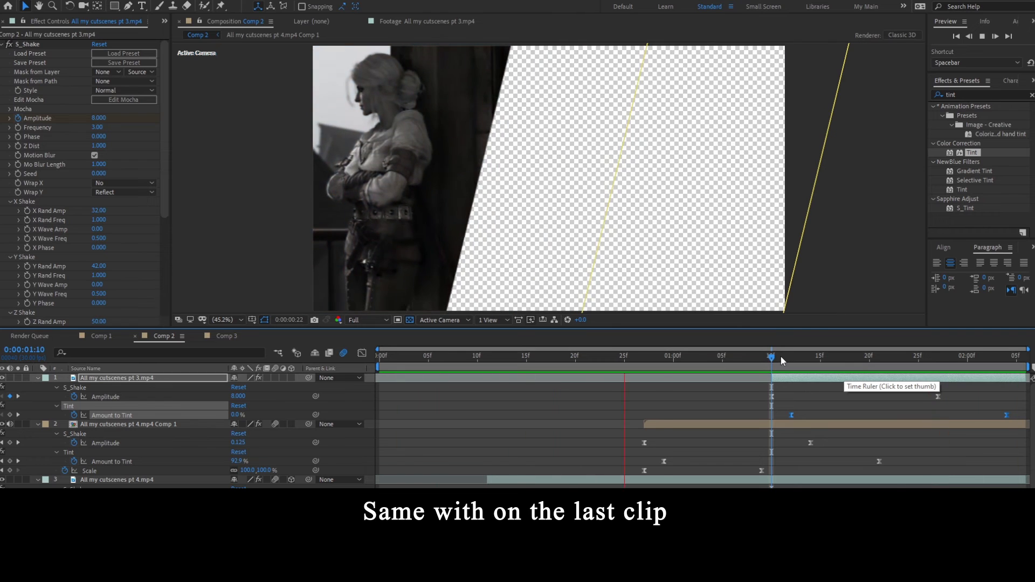
Move the first clip's Amount to Tint keyframes three frames later, to frame 14 and 0:00:01:06, and collapse its properties
{"action": "left_click_drag", "start_coordinate": [780, 357], "coordinate": [487, 387]}
{"action": "scroll", "coordinate": [270, 475], "scroll_direction": "down", "scroll_amount": 1}
{"action": "left_click", "coordinate": [110, 457]}
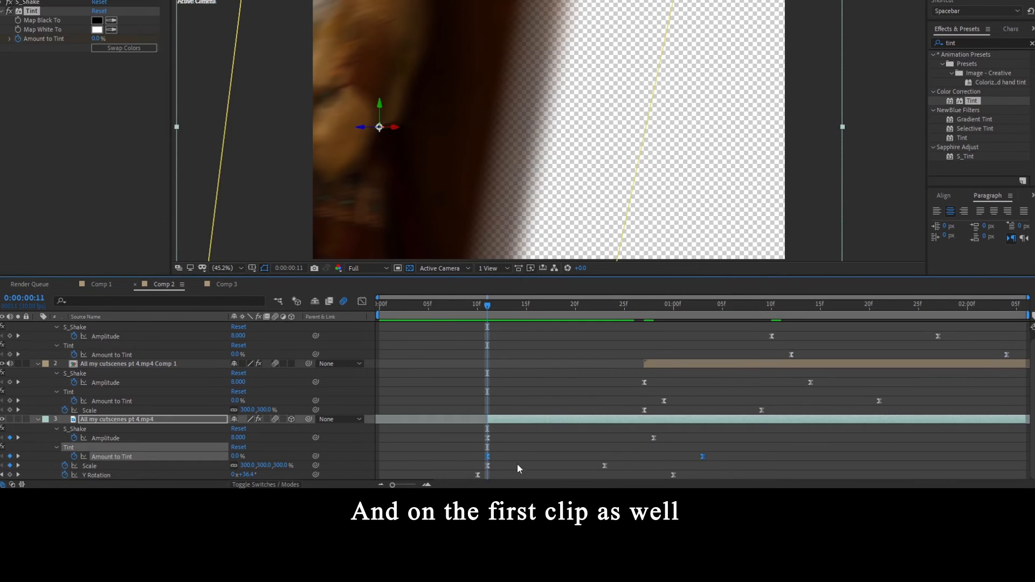
{"action": "left_click_drag", "start_coordinate": [484, 454], "coordinate": [515, 455]}
{"action": "left_click", "coordinate": [503, 350]}
{"action": "key", "text": "space"}
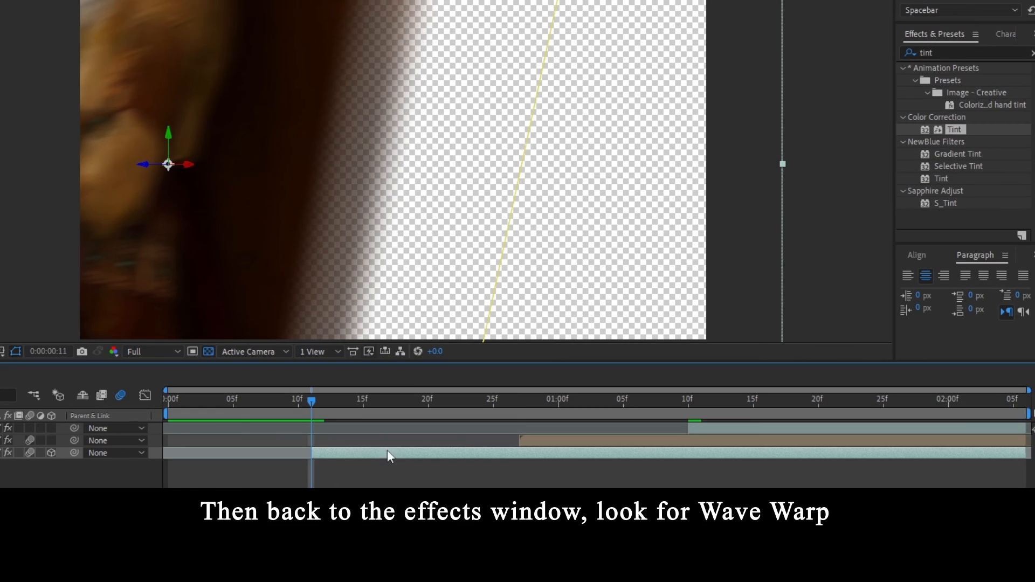
Find the Wave Warp effect and apply it to the first clip
{"action": "key", "text": "ctrl+f"}
{"action": "type", "text": "wa"}
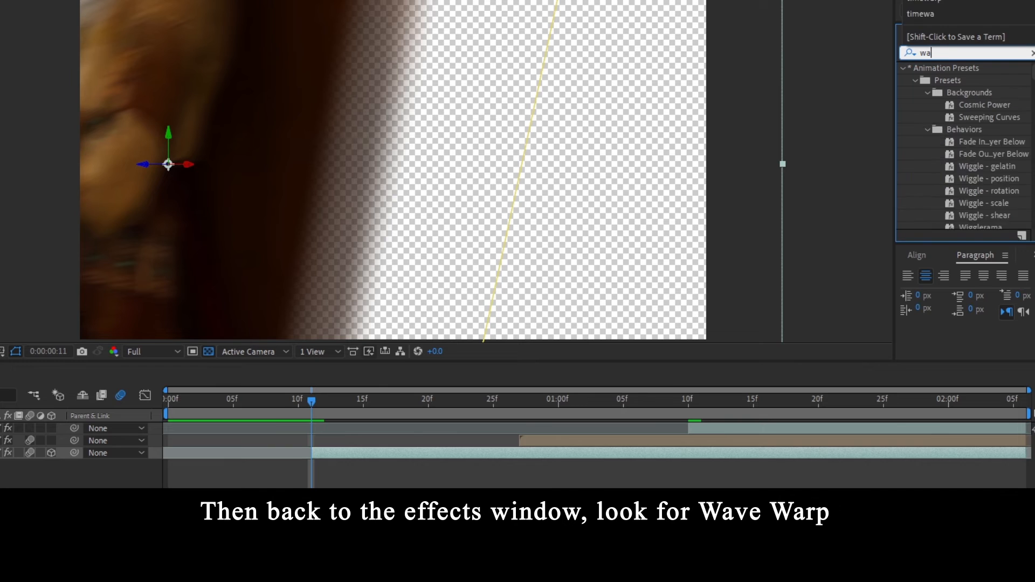
{"action": "type", "text": "ve warp"}
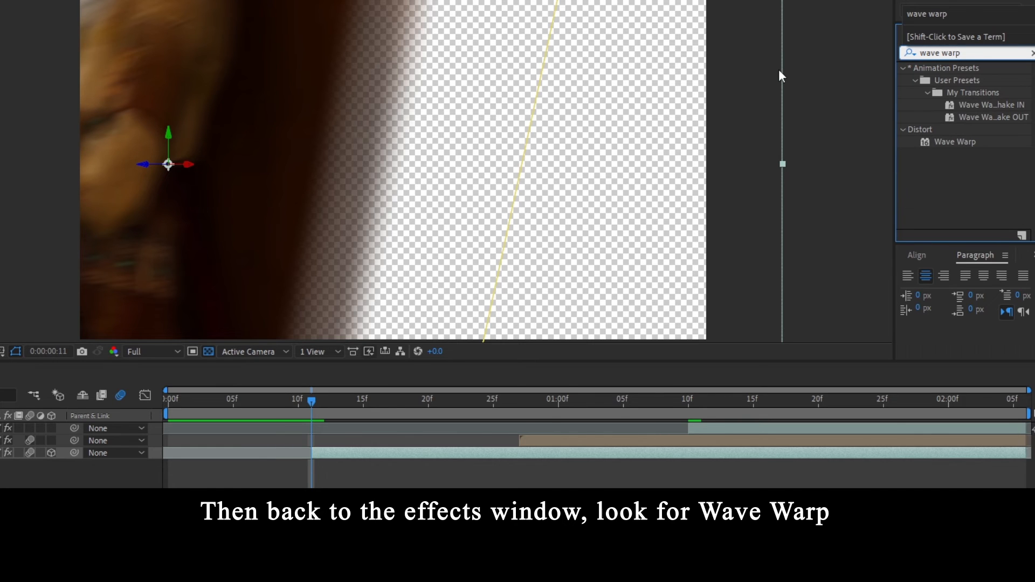
{"action": "left_click", "coordinate": [959, 144]}
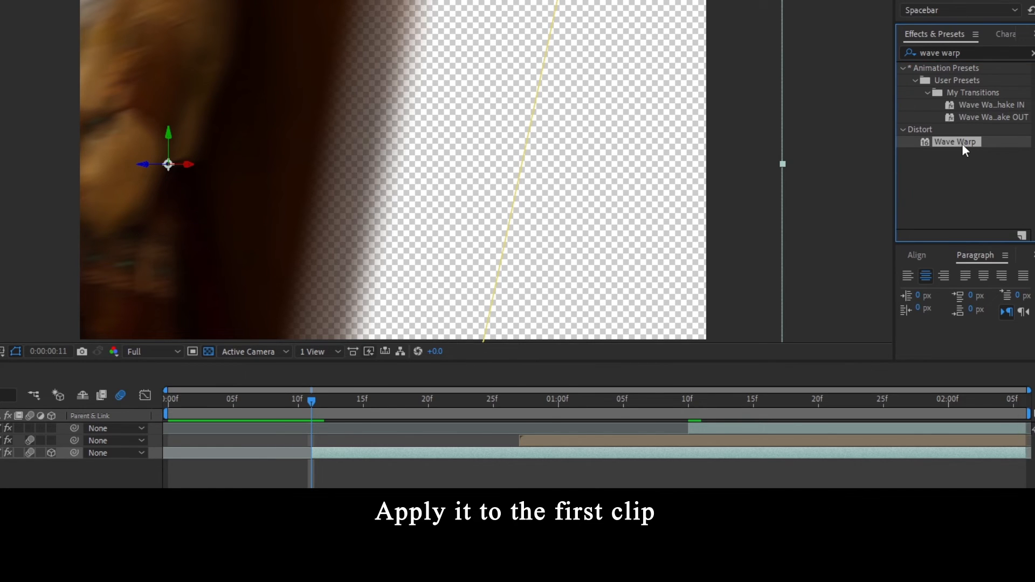
{"action": "left_click_drag", "start_coordinate": [962, 143], "coordinate": [383, 455]}
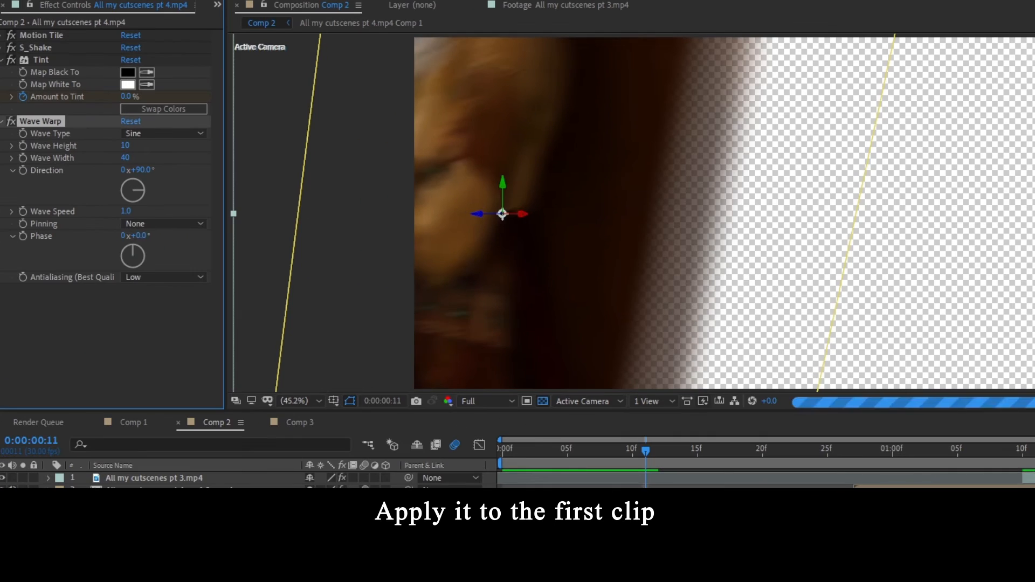
Set the first clip's Wave Warp to the Noise wave type with a Wave Height of 50
{"action": "left_click_drag", "start_coordinate": [687, 451], "coordinate": [820, 449]}
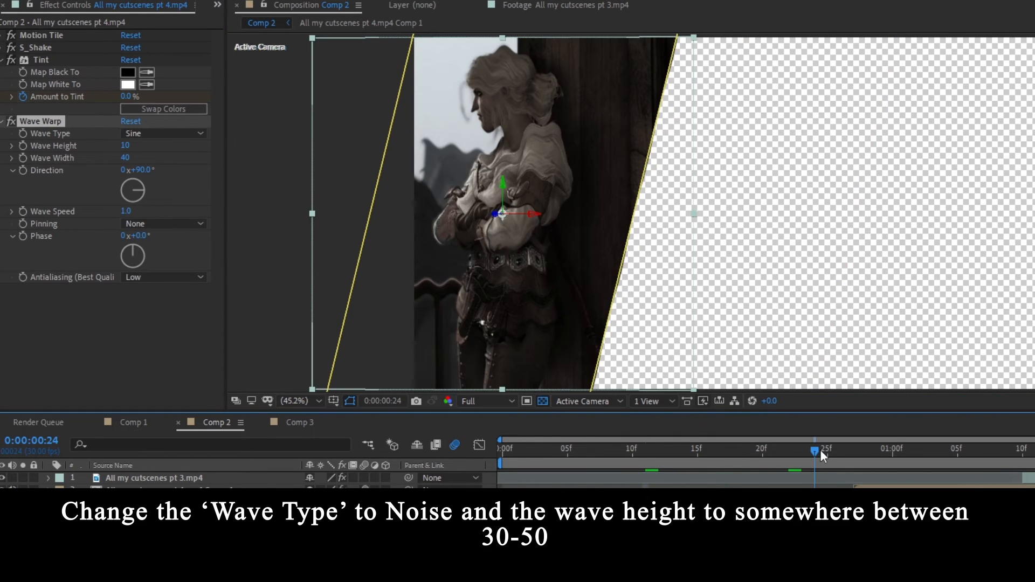
{"action": "left_click", "coordinate": [162, 133]}
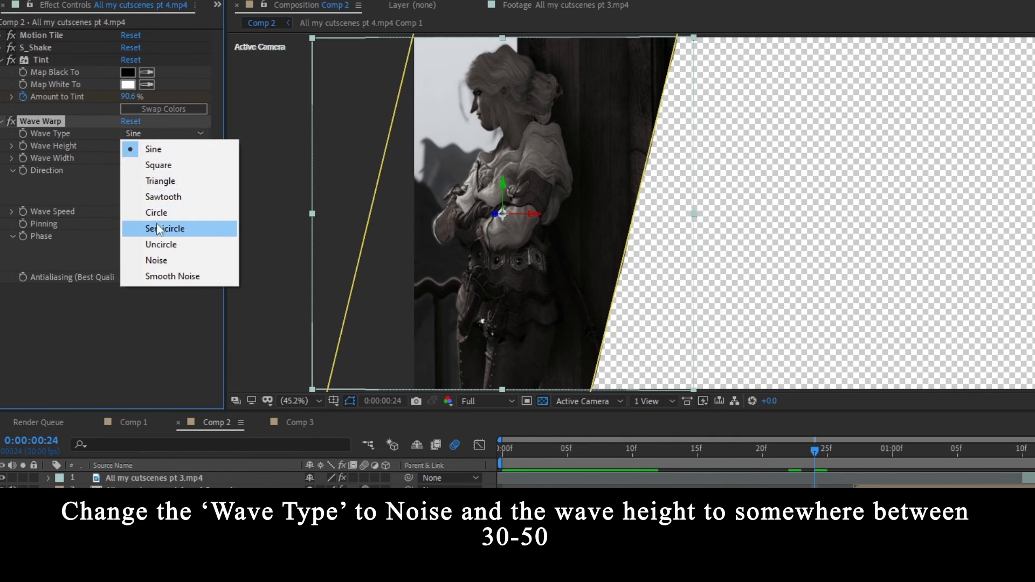
{"action": "left_click", "coordinate": [168, 260]}
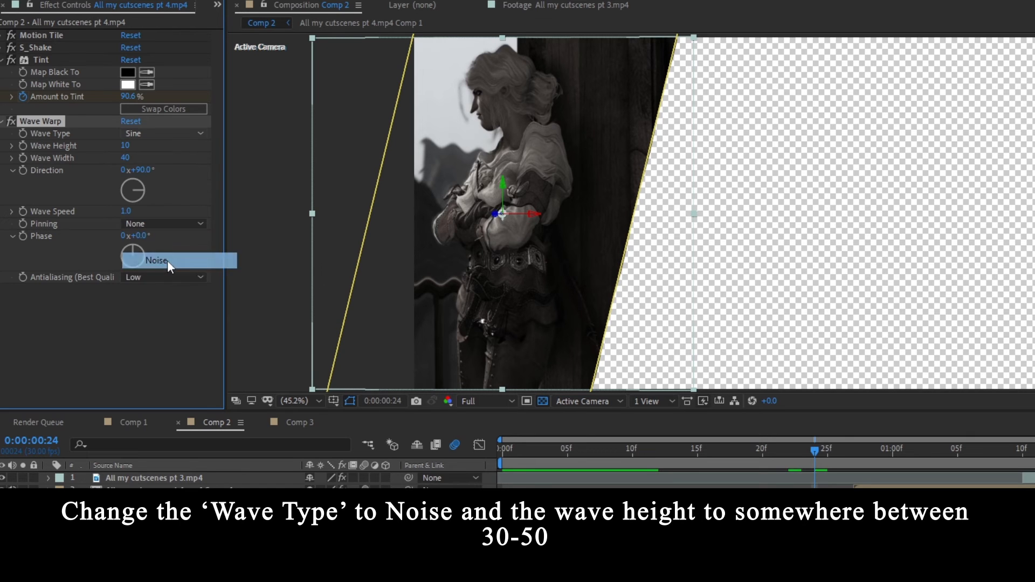
{"action": "left_click_drag", "start_coordinate": [131, 143], "coordinate": [159, 144]}
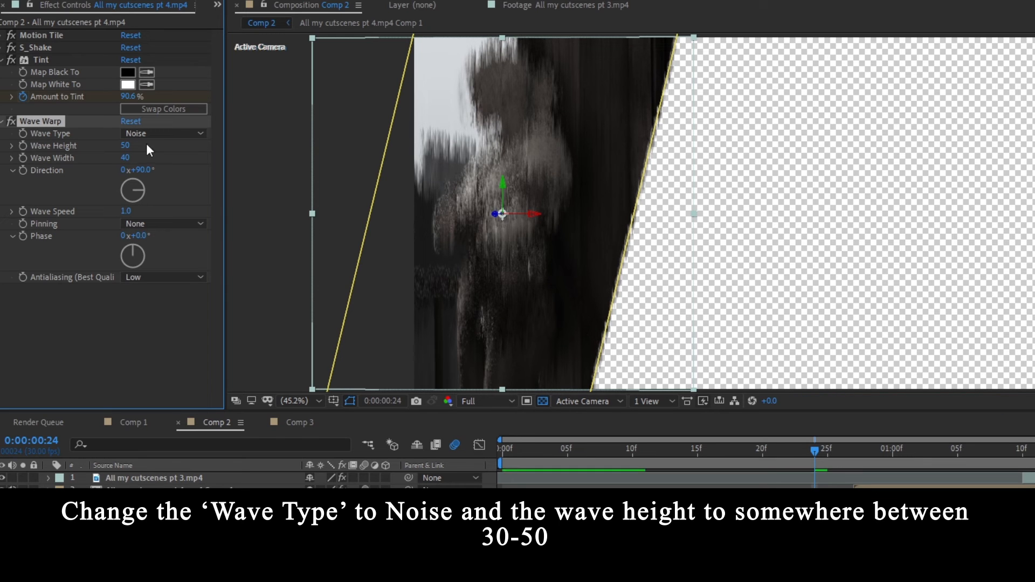
Keyframe the first clip's Wave Height and place the keyframe at the clip's start on frame 11
{"action": "left_click", "coordinate": [23, 146]}
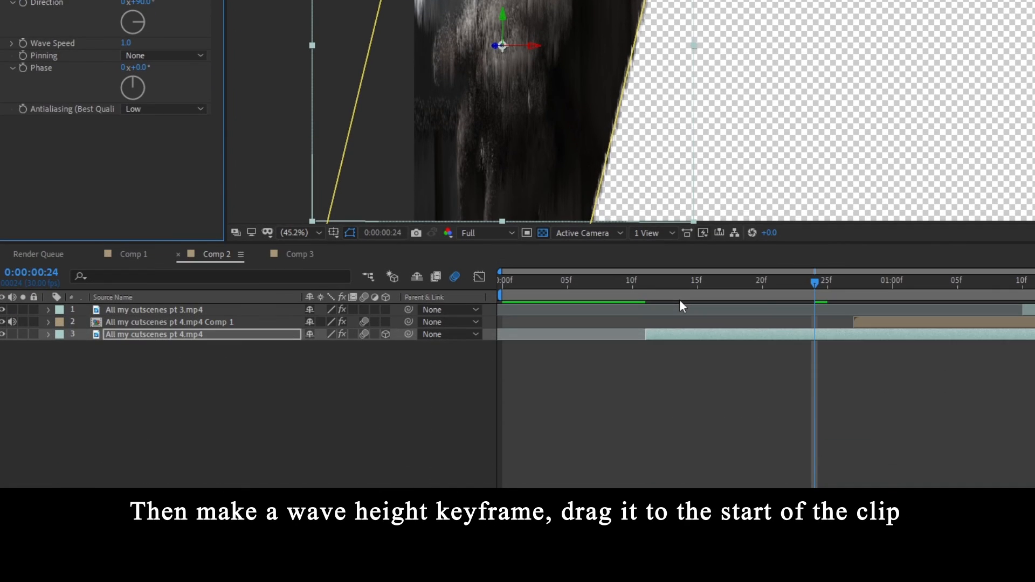
{"action": "key", "text": "u"}
{"action": "left_click_drag", "start_coordinate": [815, 408], "coordinate": [648, 405]}
Add a second Wave Height keyframe with a value of 0 to the first clip at 0:00:01:00
{"action": "left_click", "coordinate": [309, 408]}
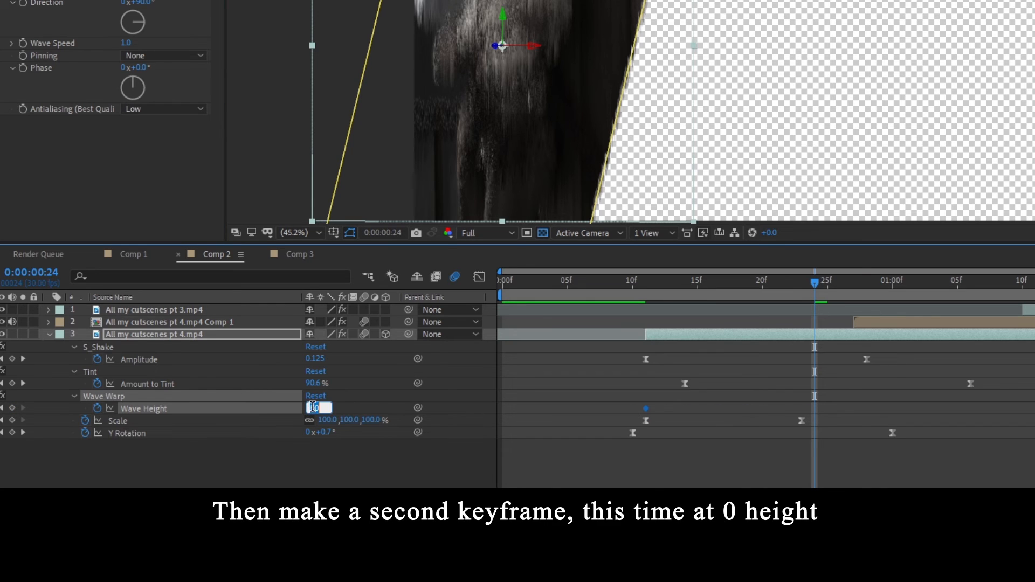
{"action": "type", "text": "0"}
{"action": "key", "text": "Return"}
Easy ease both Wave Height keyframes, shape their curve to drop steeply early and level off gradually, and preview from the start
{"action": "left_click_drag", "start_coordinate": [818, 408], "coordinate": [616, 408]}
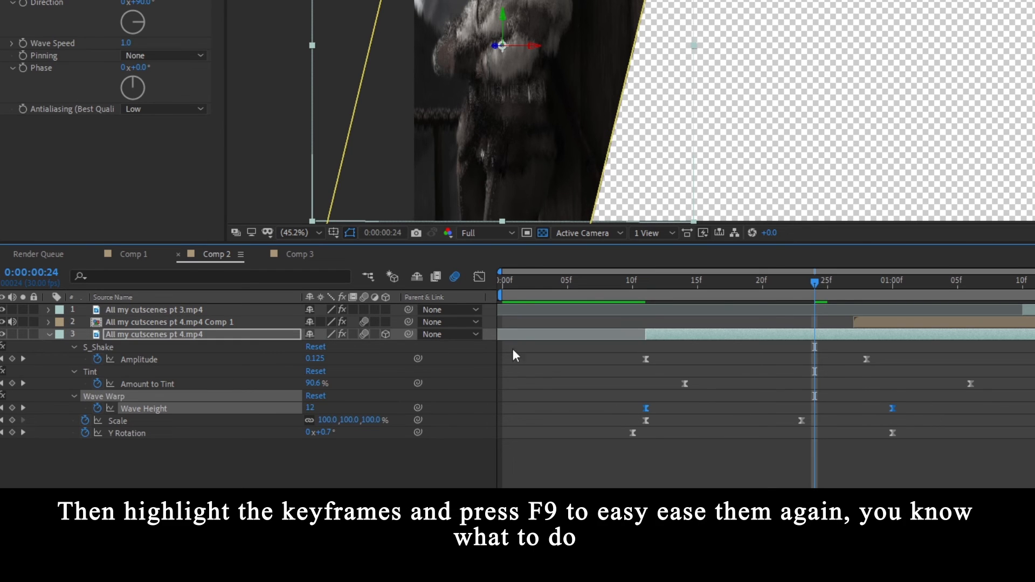
{"action": "key", "text": "F9"}
{"action": "left_click", "coordinate": [479, 277]}
{"action": "left_click_drag", "start_coordinate": [988, 426], "coordinate": [771, 478]}
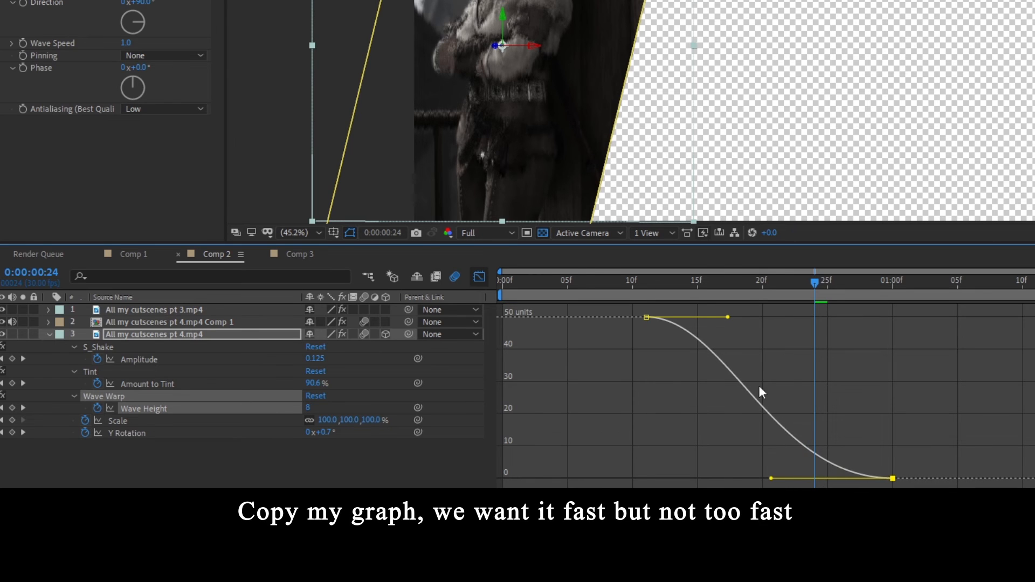
{"action": "left_click_drag", "start_coordinate": [728, 317], "coordinate": [671, 409]}
{"action": "left_click_drag", "start_coordinate": [711, 286], "coordinate": [490, 286]}
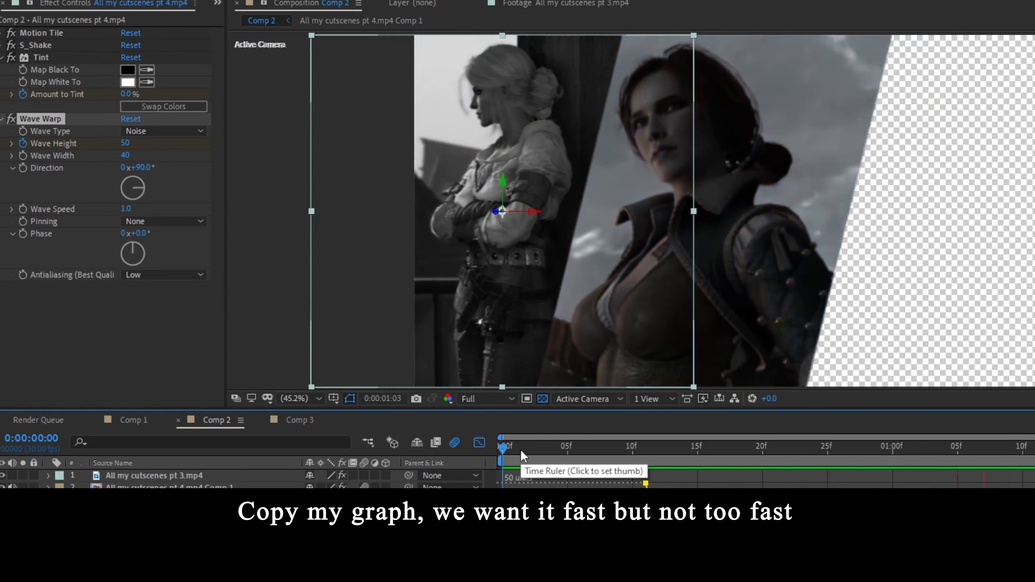
{"action": "key", "text": "space"}
{"action": "key", "text": "space"}
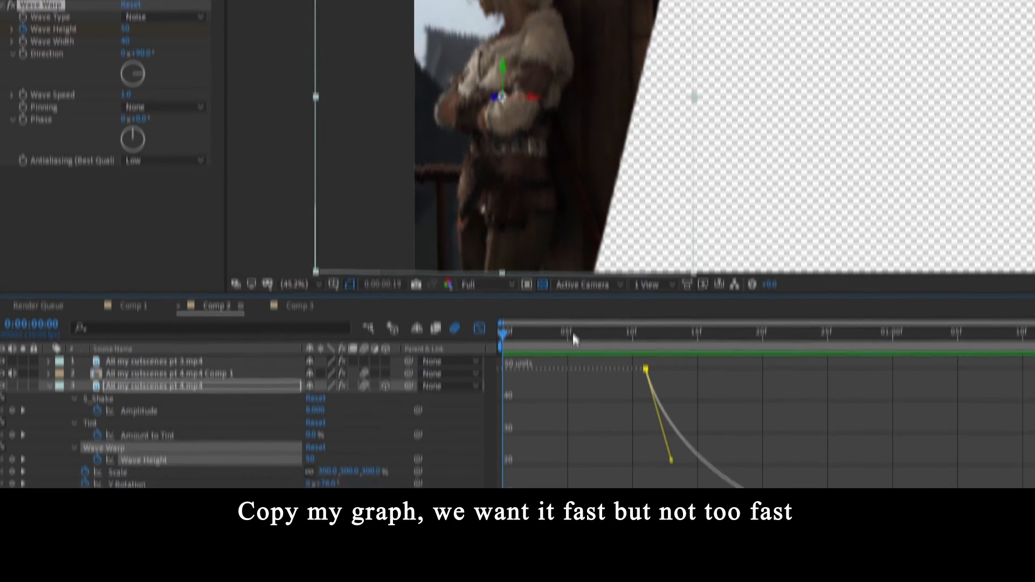
Set the first clip's Wave Height keyframe on frame 11 to 35 and preview from the start
{"action": "left_click_drag", "start_coordinate": [571, 447], "coordinate": [636, 449]}
{"action": "left_click_drag", "start_coordinate": [636, 254], "coordinate": [644, 254]}
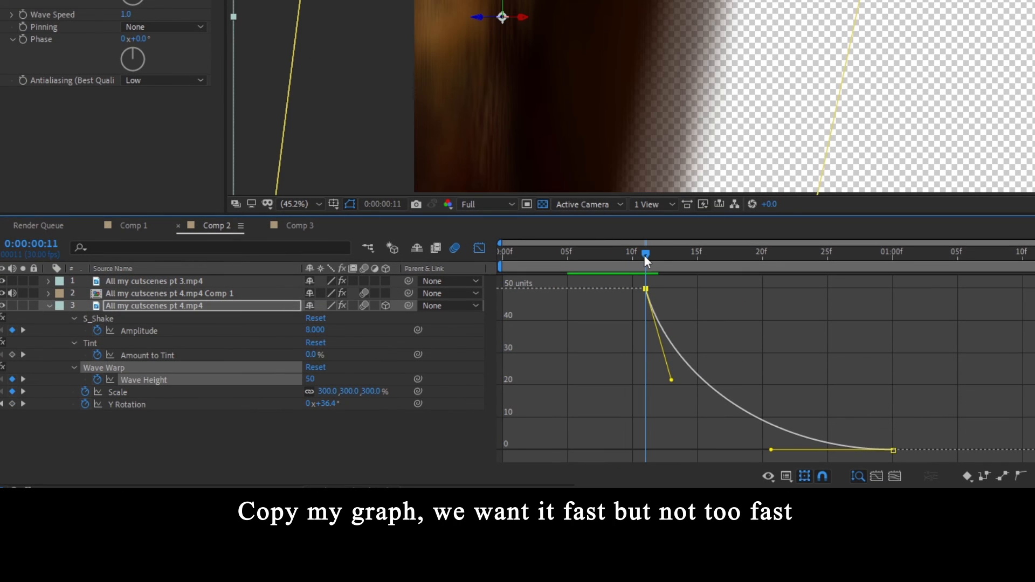
{"action": "left_click", "coordinate": [313, 378]}
{"action": "type", "text": "35"}
{"action": "key", "text": "Return"}
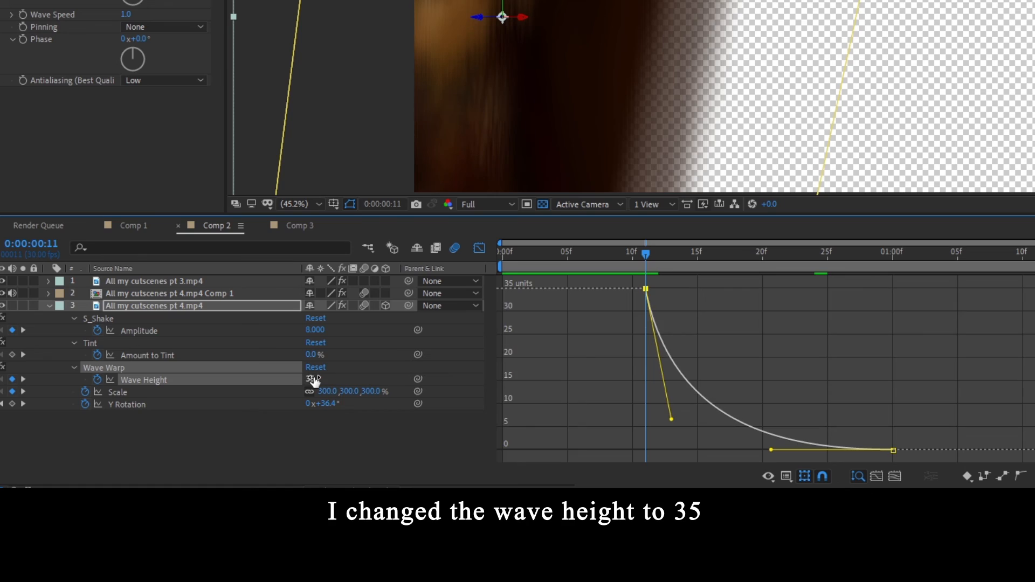
{"action": "key", "text": "Home"}
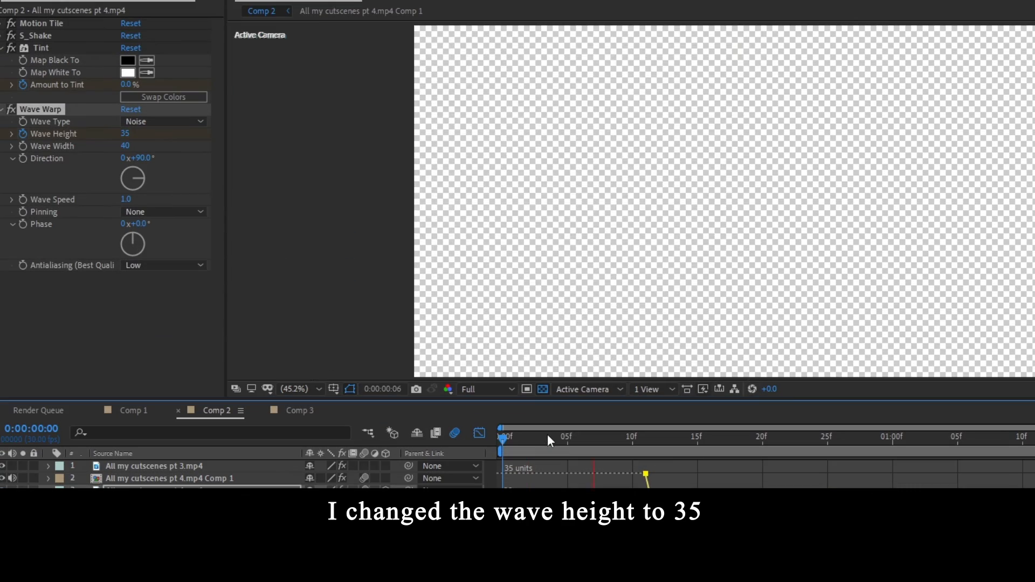
{"action": "key", "text": "space"}
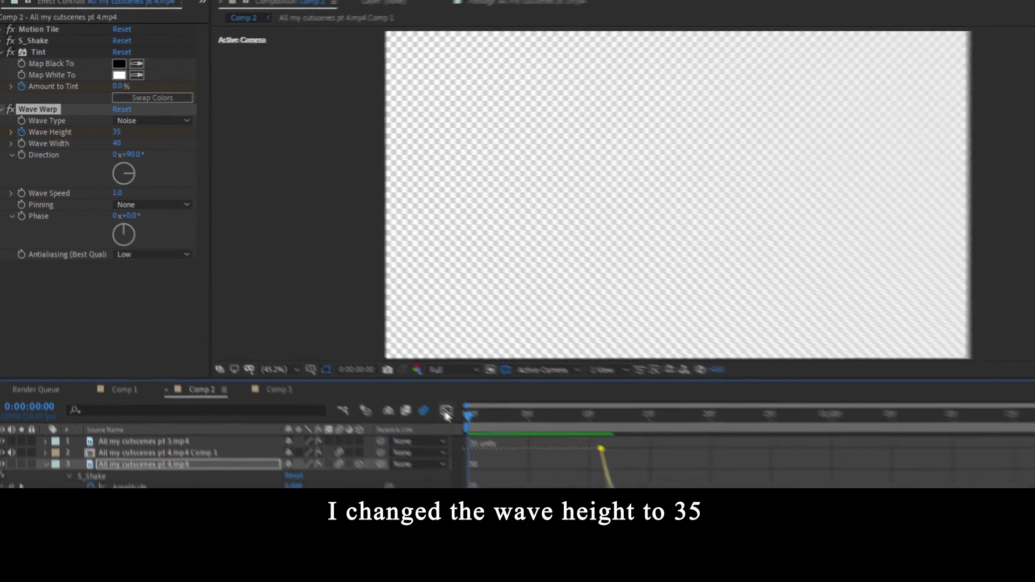
Copy the first clip's keyframed Wave Warp effect and paste it onto the second clip at its start, 0:00:00:27
{"action": "left_click", "coordinate": [478, 433]}
{"action": "left_click", "coordinate": [406, 437]}
{"action": "left_click", "coordinate": [98, 453]}
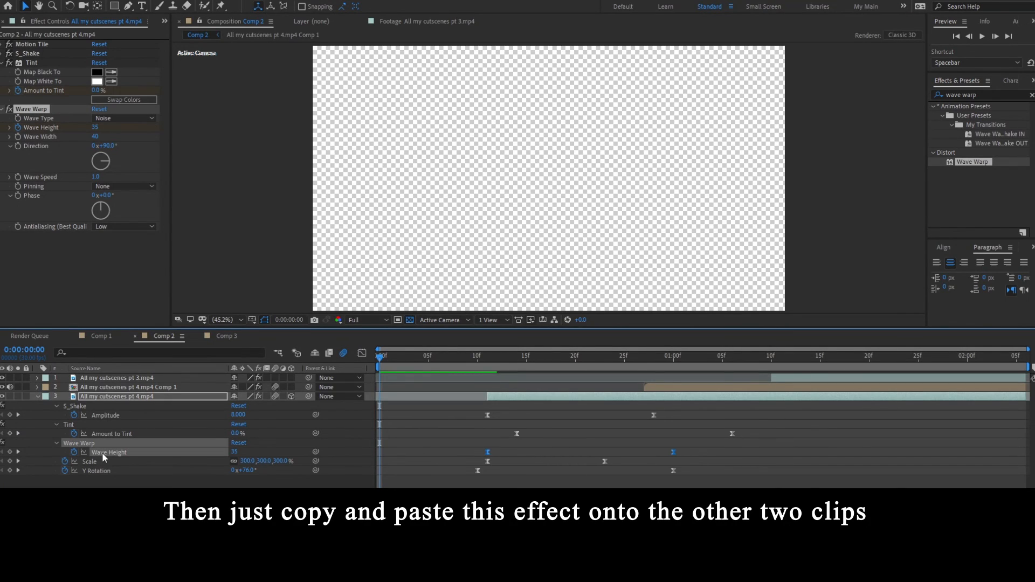
{"action": "left_click", "coordinate": [46, 112]}
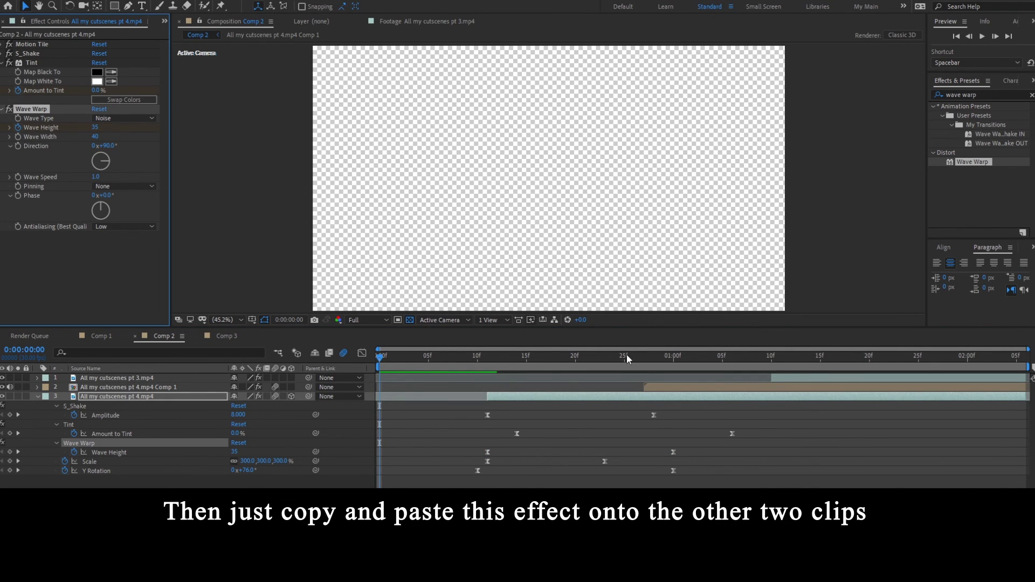
{"action": "left_click", "coordinate": [644, 356]}
{"action": "left_click", "coordinate": [662, 387]}
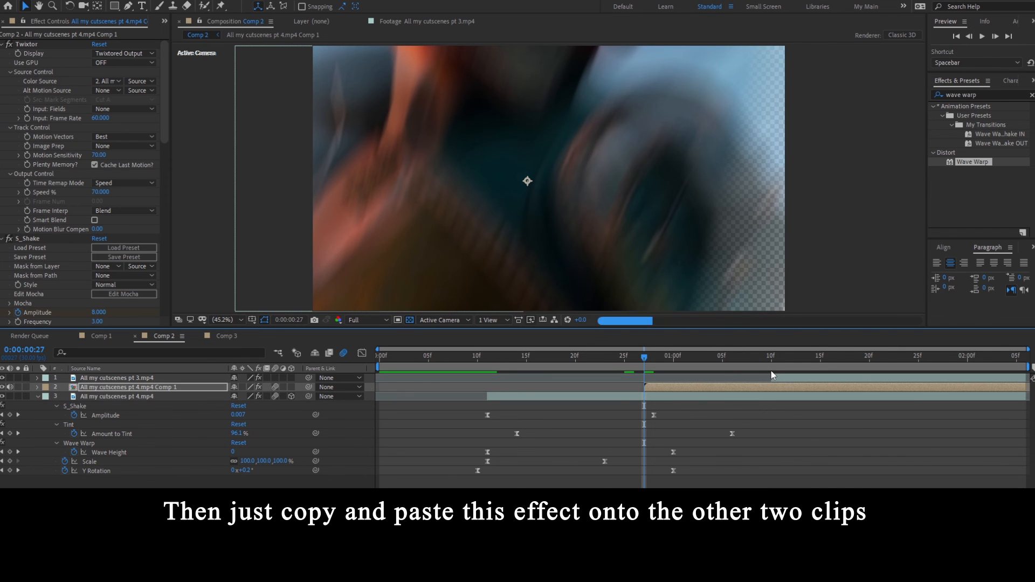
Paste the keyframed Wave Warp effect onto the third clip at its start, 0:00:01:10, and check the frame after it
{"action": "left_click", "coordinate": [771, 355]}
{"action": "left_click", "coordinate": [787, 377]}
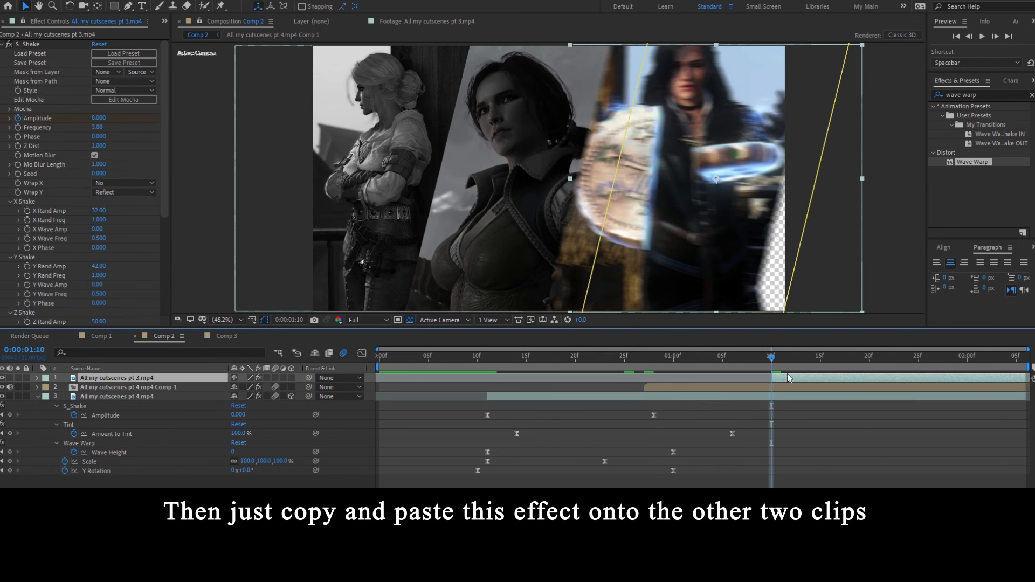
{"action": "left_click_drag", "start_coordinate": [776, 358], "coordinate": [784, 386]}
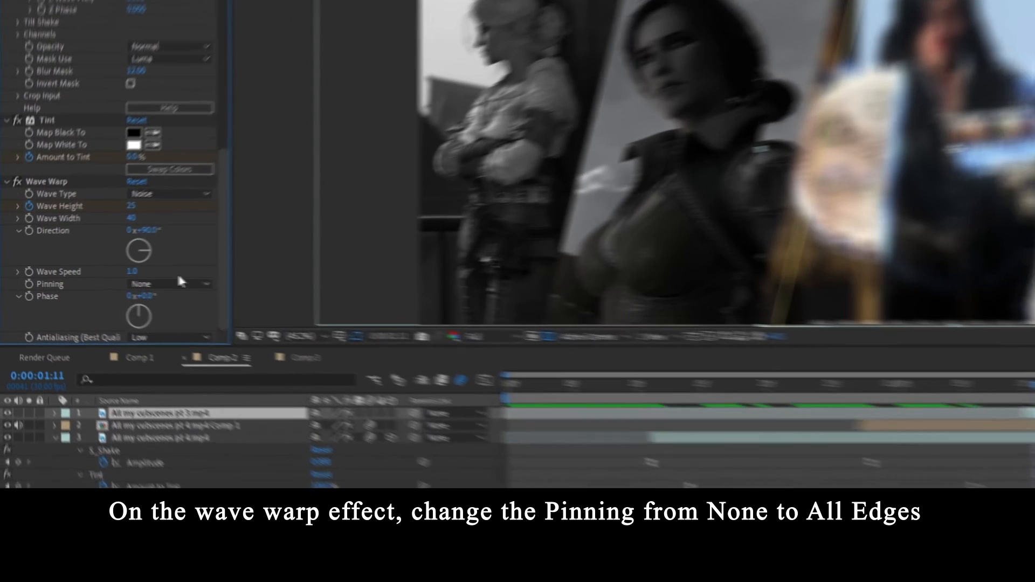
Set the Wave Warp Pinning to All Edges on the third clip and on the second clip
{"action": "left_click", "coordinate": [124, 281]}
{"action": "left_click", "coordinate": [125, 305]}
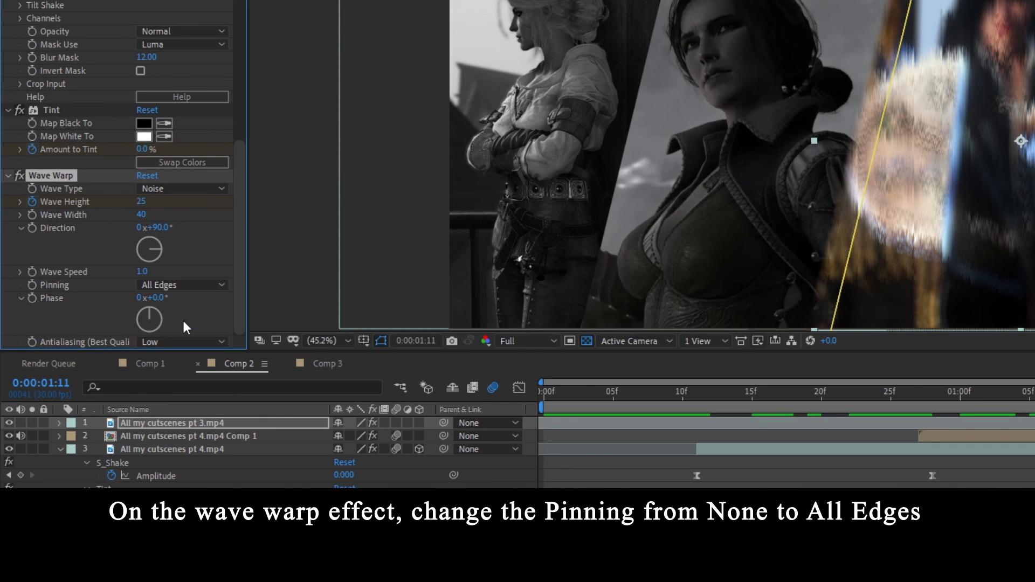
{"action": "left_click", "coordinate": [978, 437]}
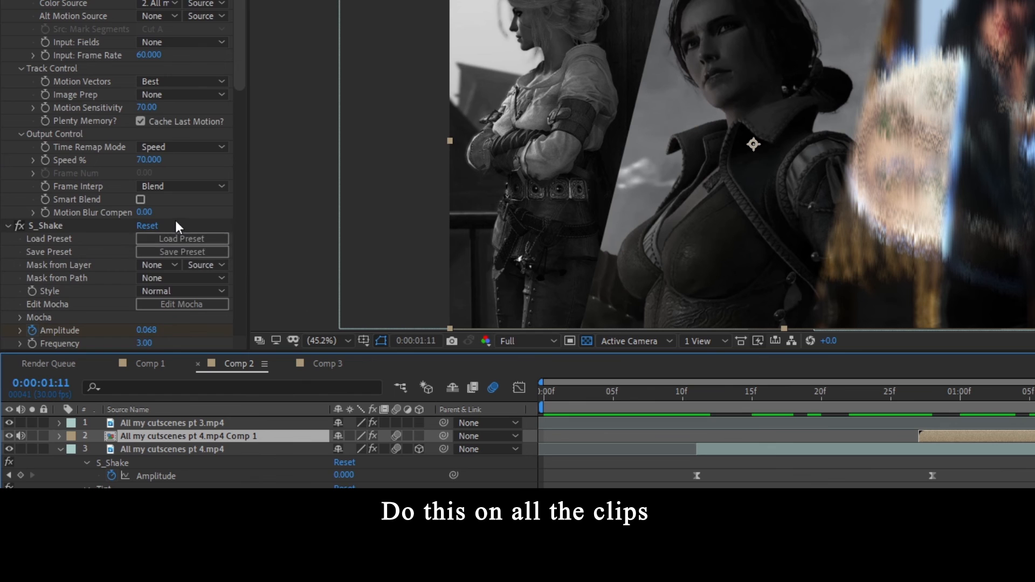
{"action": "scroll", "coordinate": [176, 221], "scroll_direction": "down", "scroll_amount": 15}
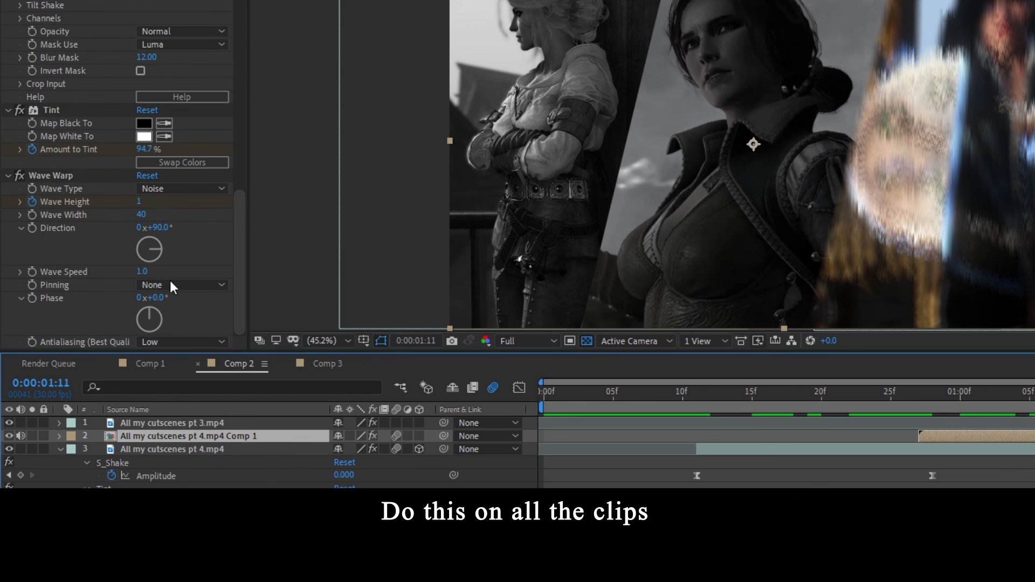
{"action": "left_click", "coordinate": [171, 284]}
{"action": "left_click", "coordinate": [173, 316]}
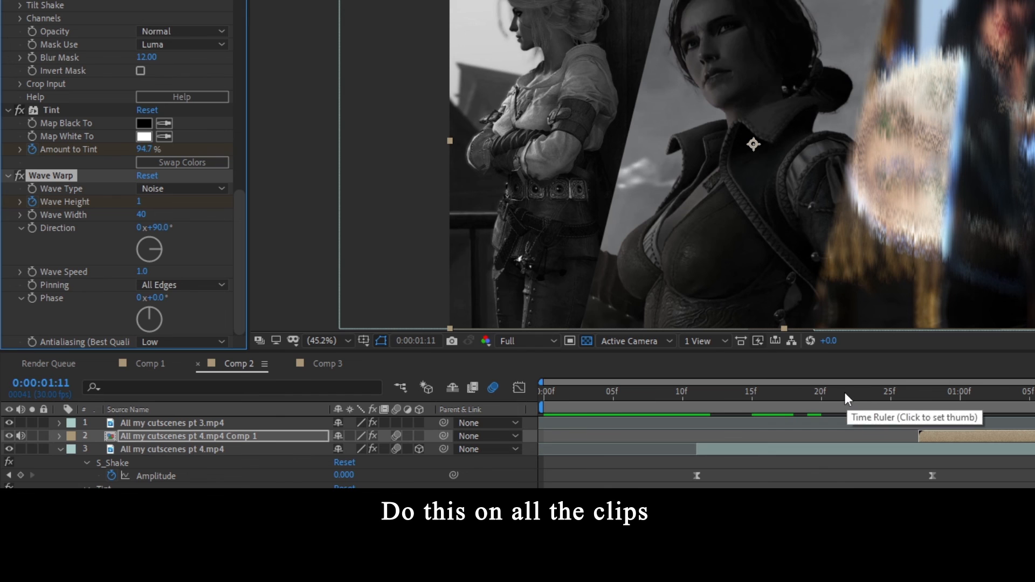
Set the first clip's Wave Warp Pinning to All Edges and preview the composition from the start
{"action": "left_click", "coordinate": [846, 393]}
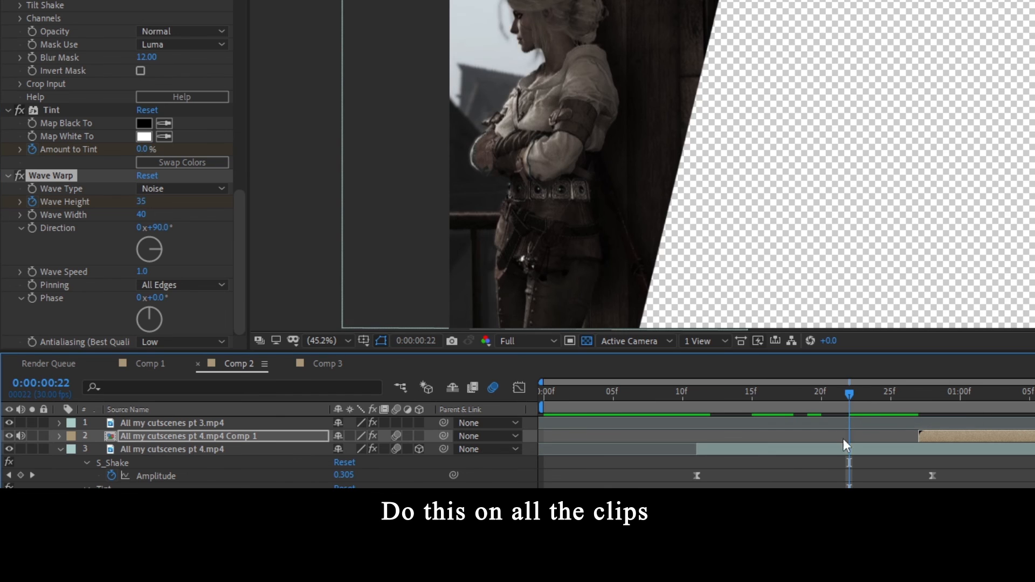
{"action": "left_click", "coordinate": [839, 448]}
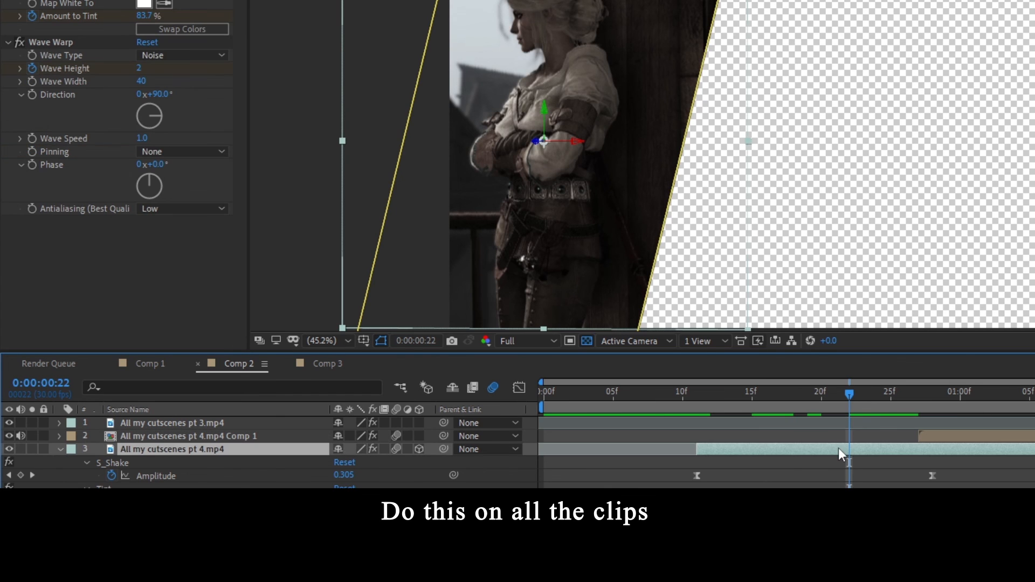
{"action": "left_click", "coordinate": [160, 153]}
{"action": "left_click", "coordinate": [182, 186]}
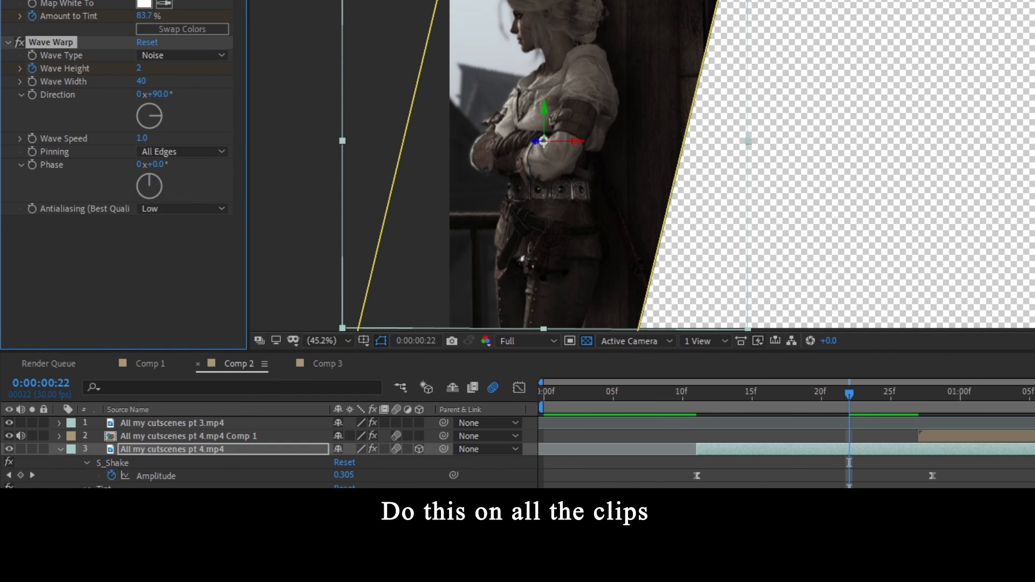
{"action": "left_click", "coordinate": [778, 396]}
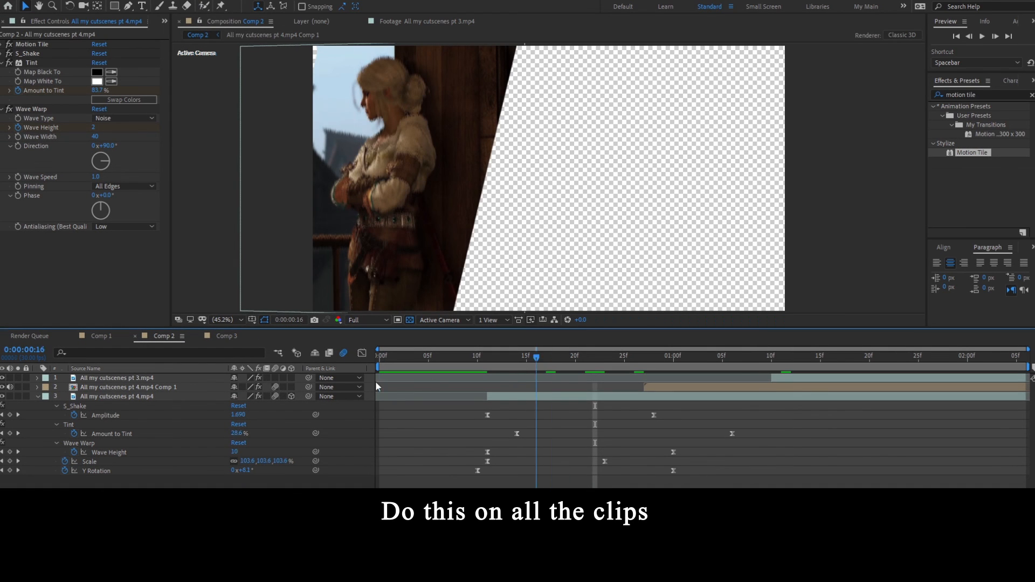
{"action": "key", "text": "space"}
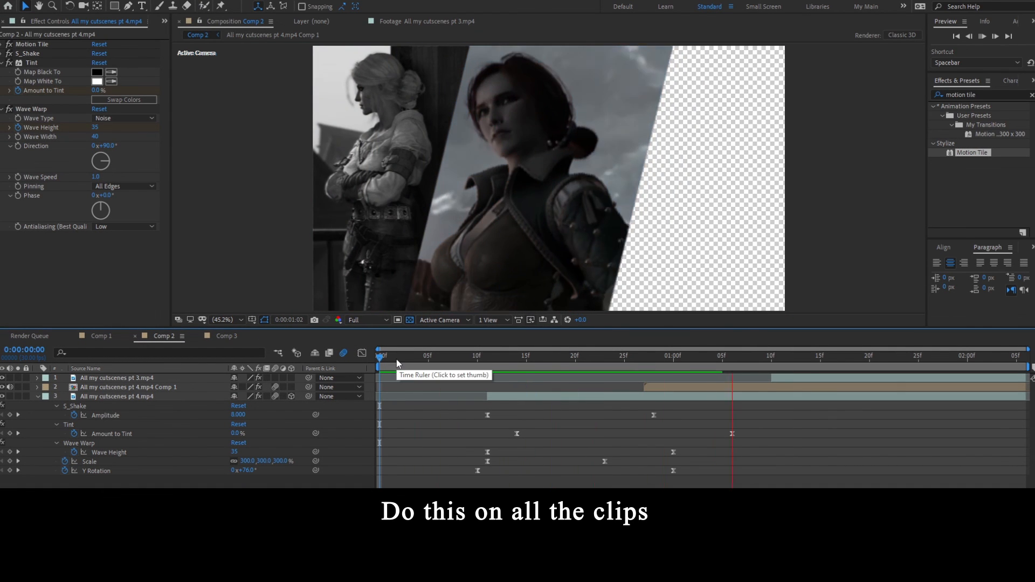